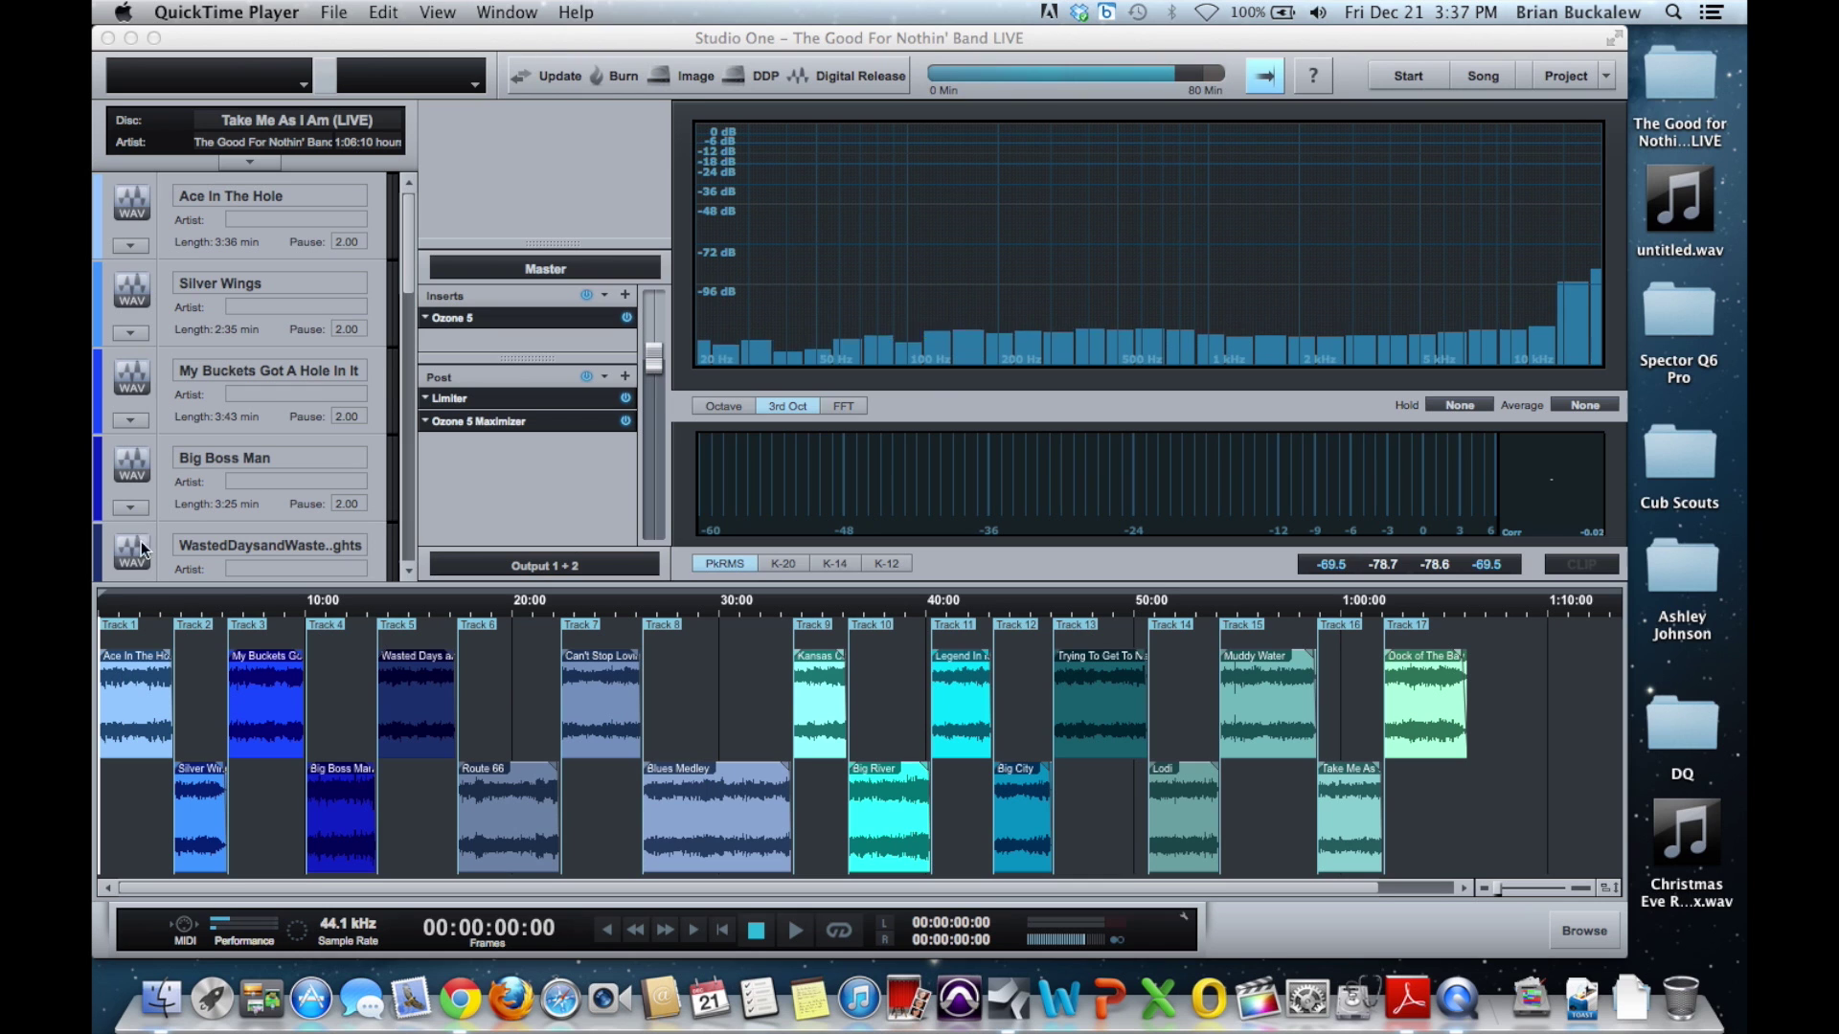
Look through the project's track list from the first song to Dock of The Bay and back
scroll(326, 251, down, 20)
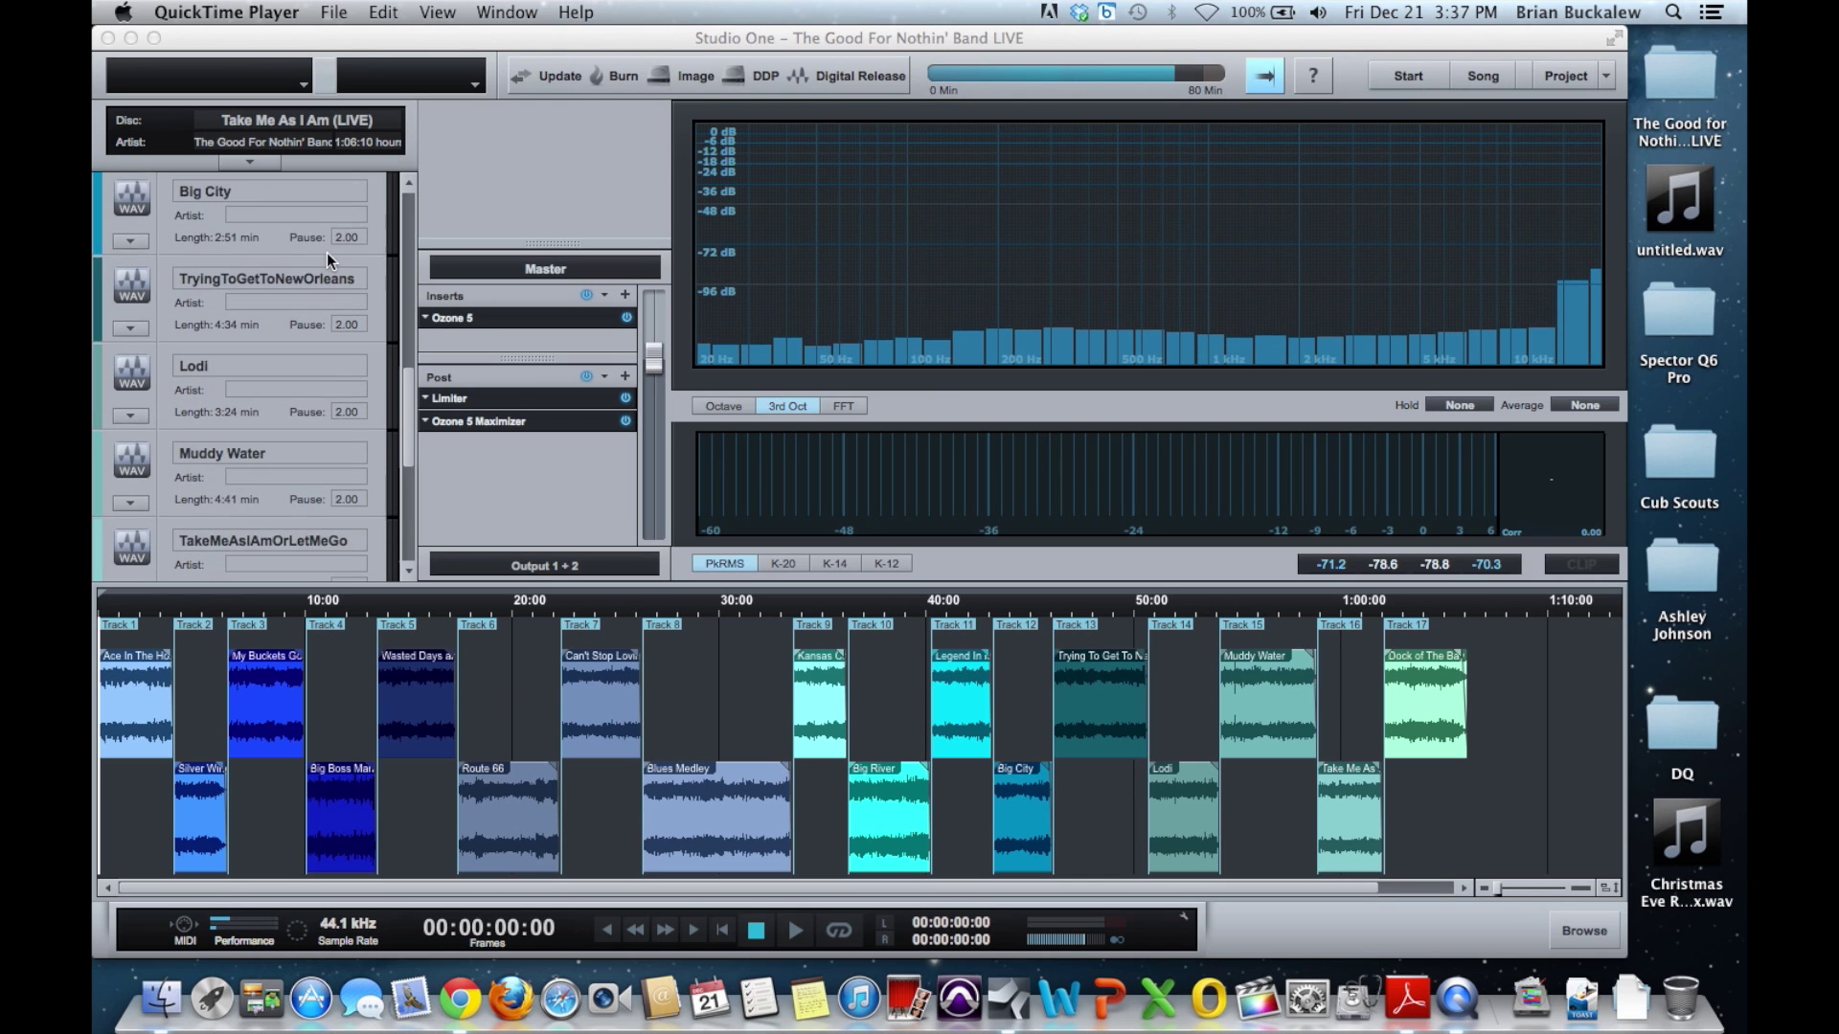
scroll(325, 251, down, 3)
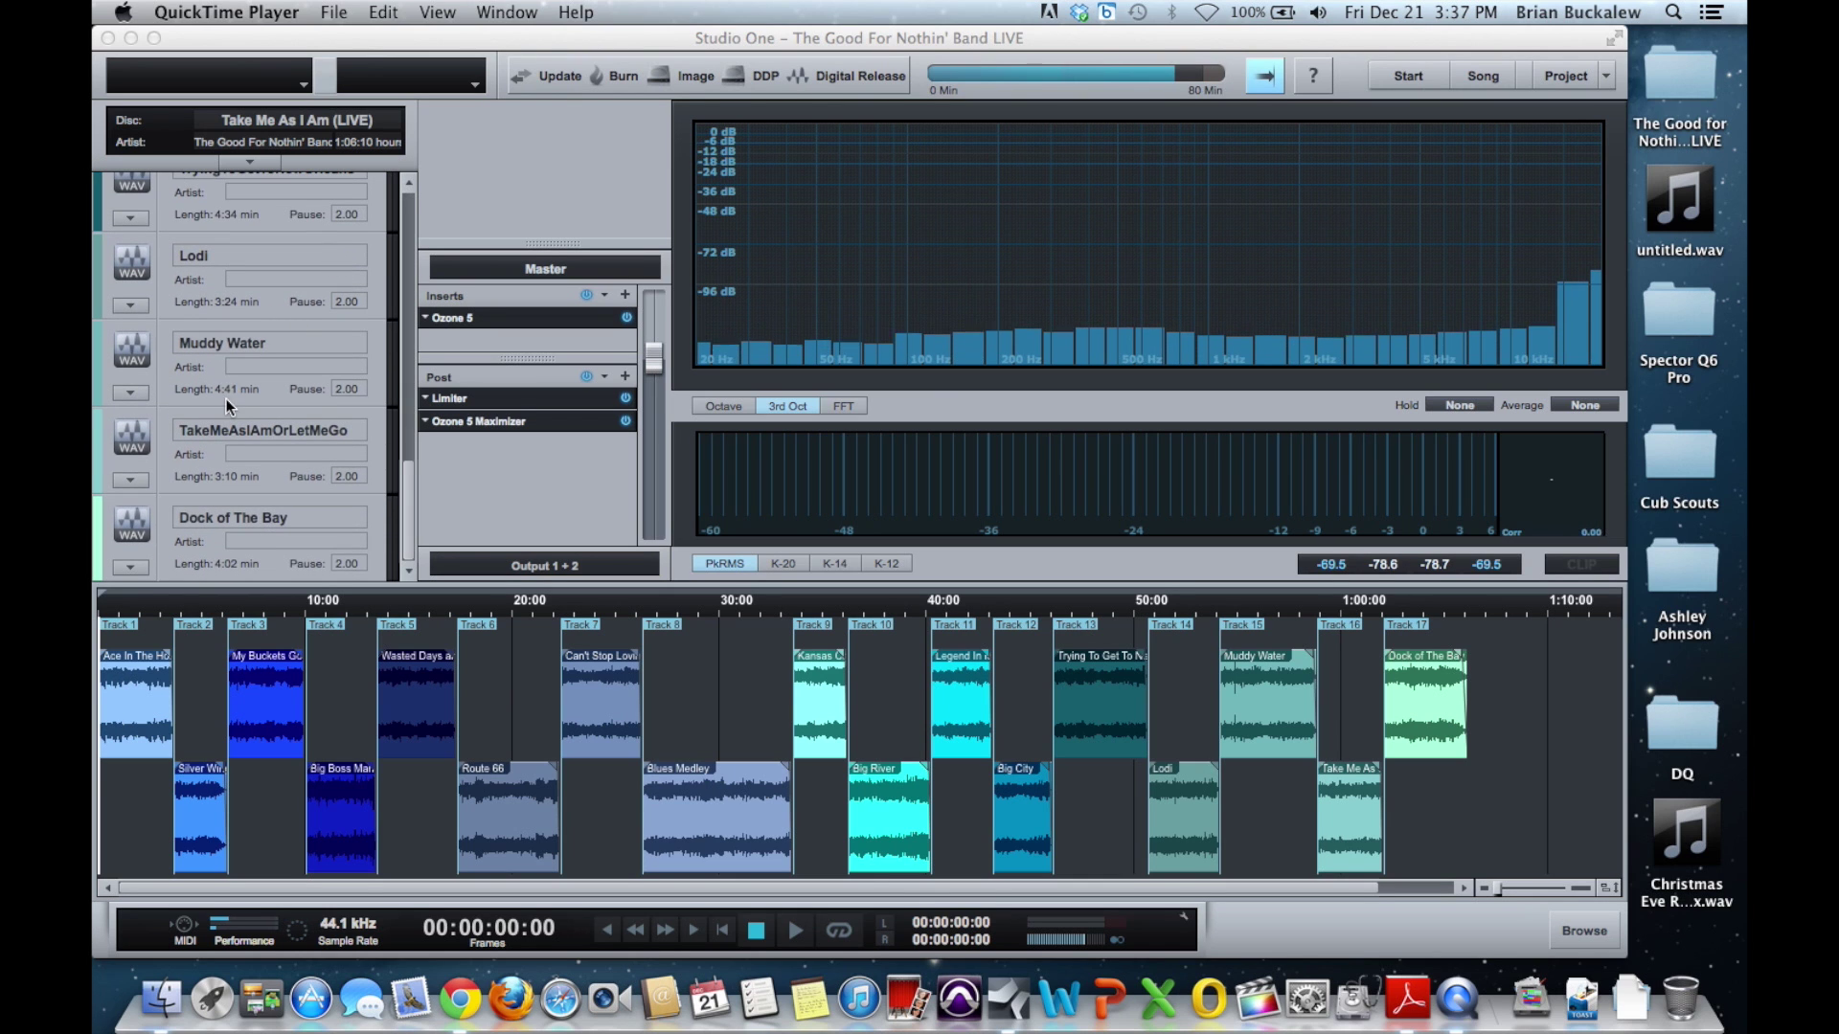
scroll(226, 399, up, 20)
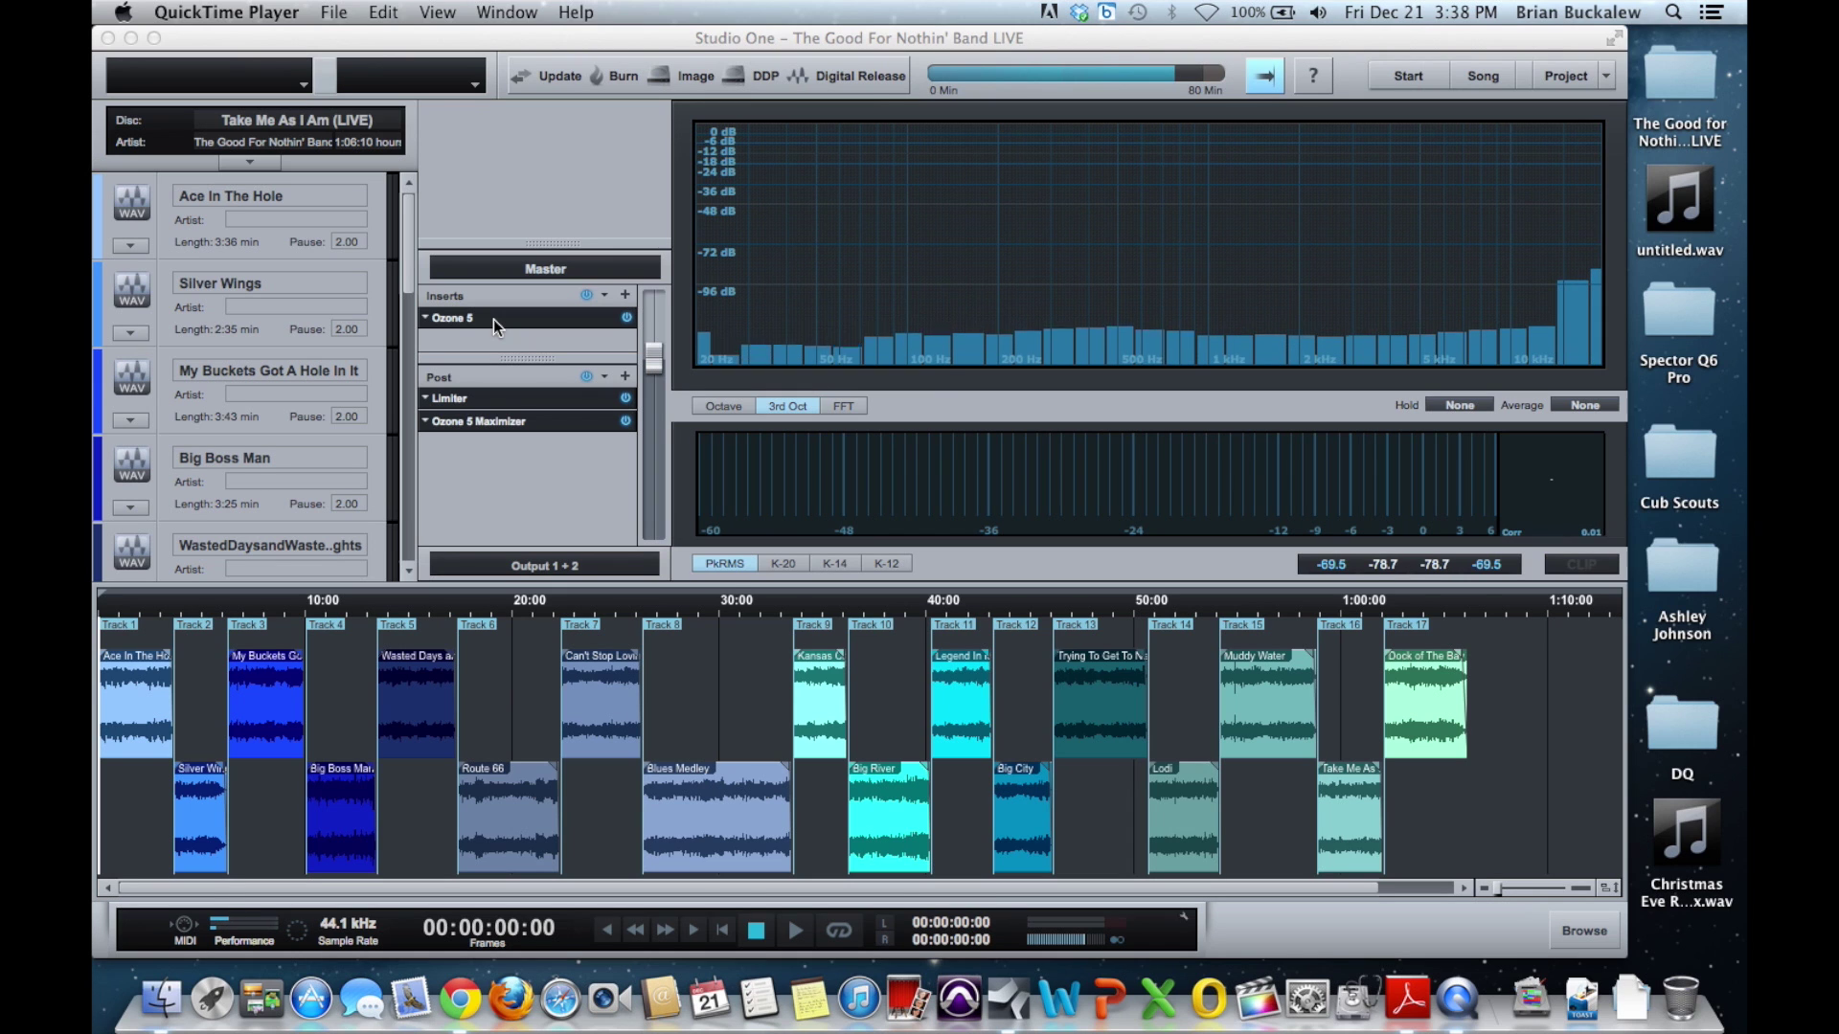
Review the audio CD burning options and close them without burning
click(623, 80)
click(623, 79)
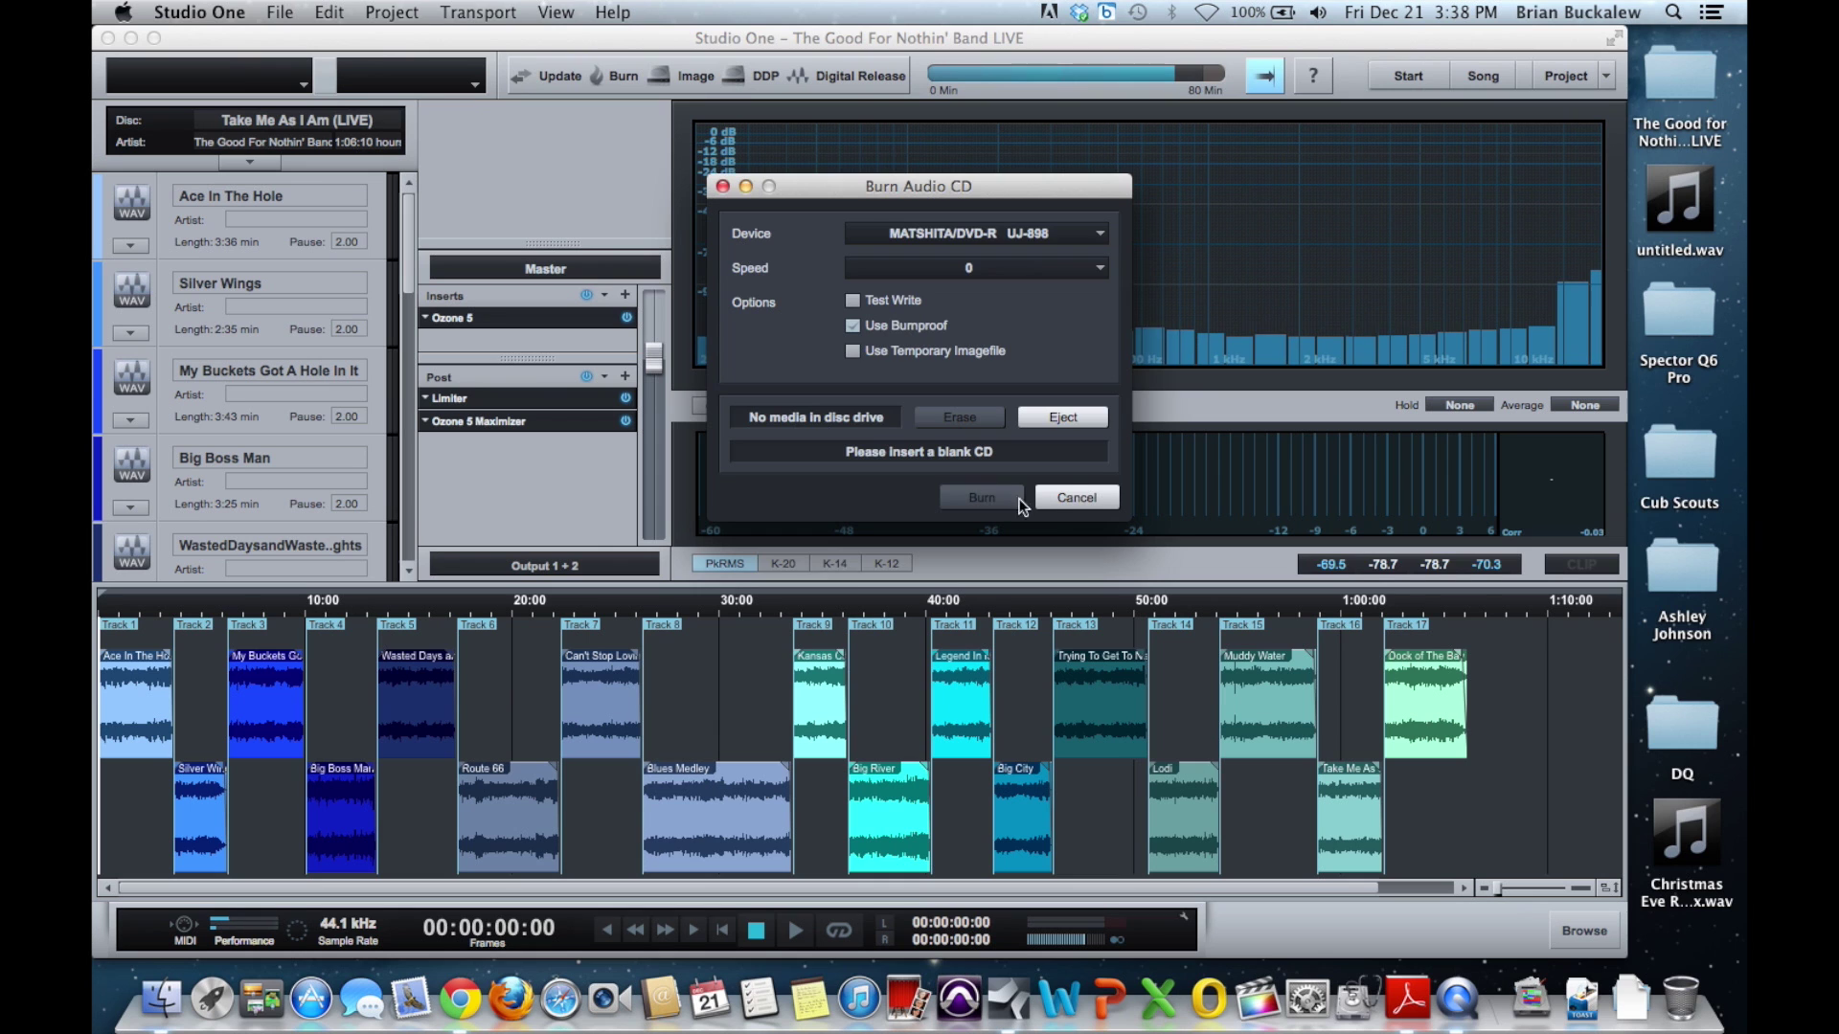
click(1050, 502)
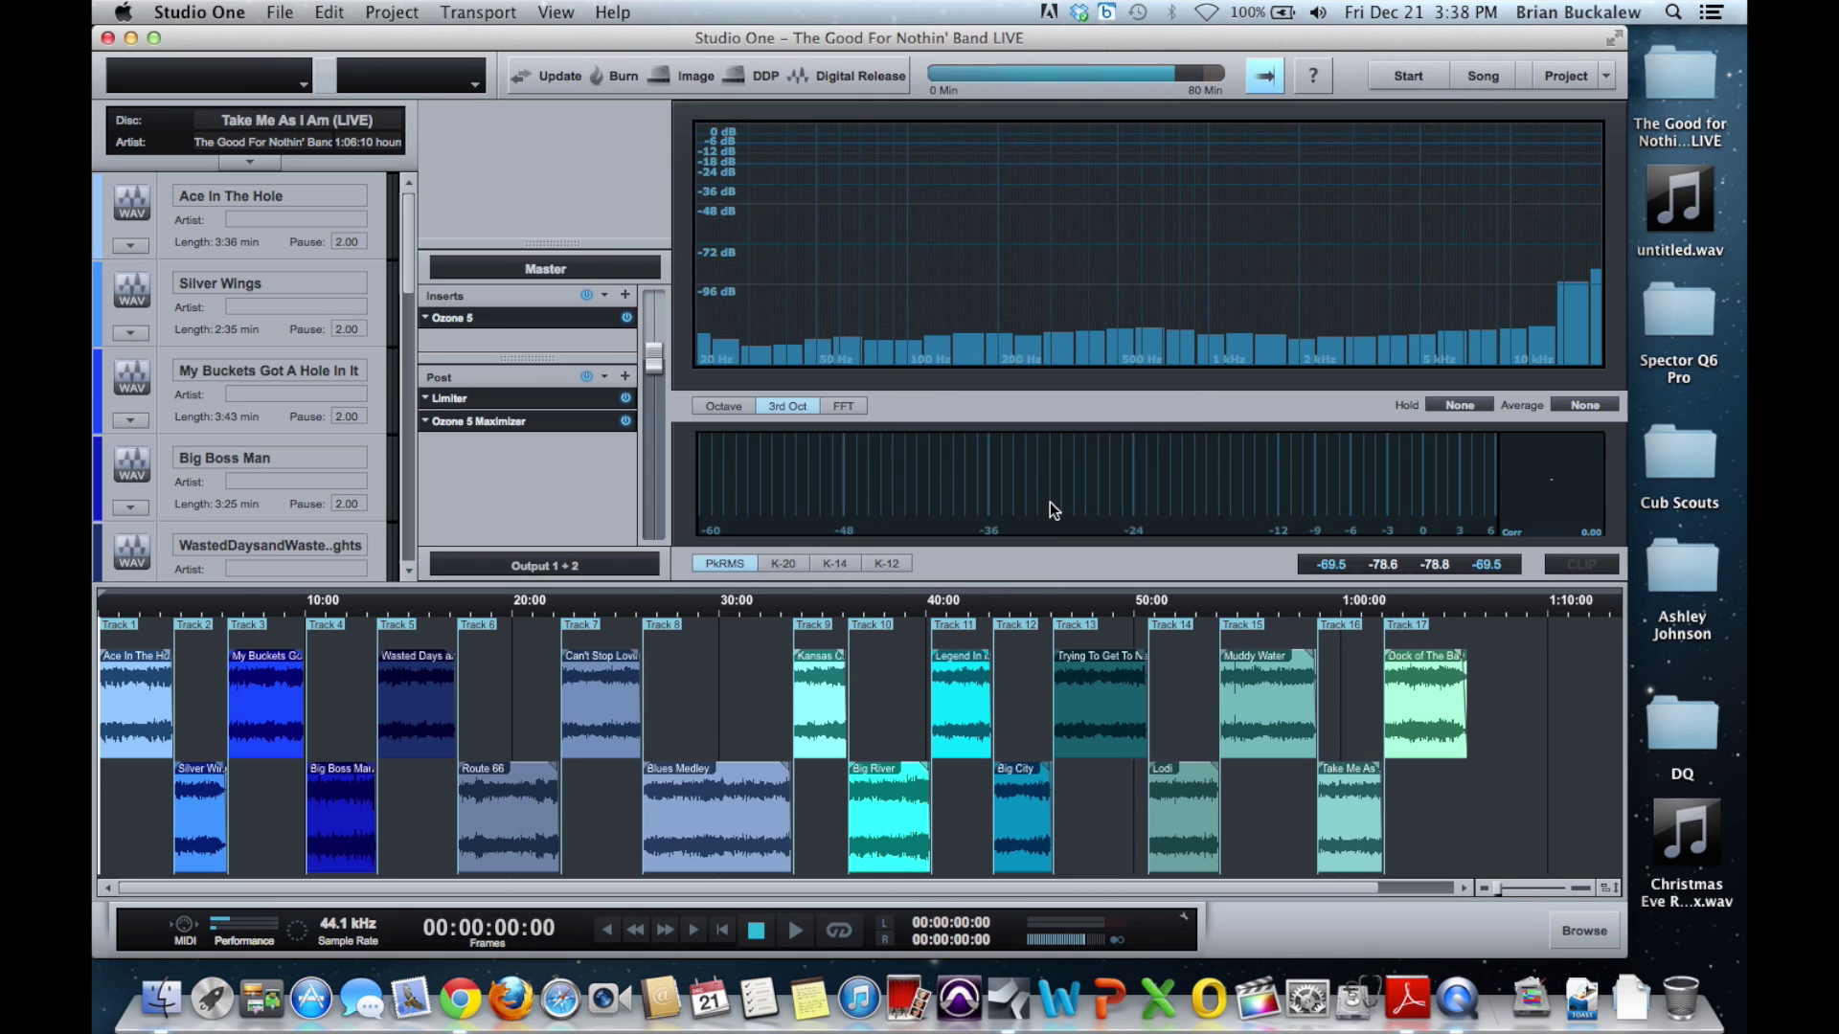
Review the Make Image export options, including the available file formats, and cancel without exporting
click(677, 78)
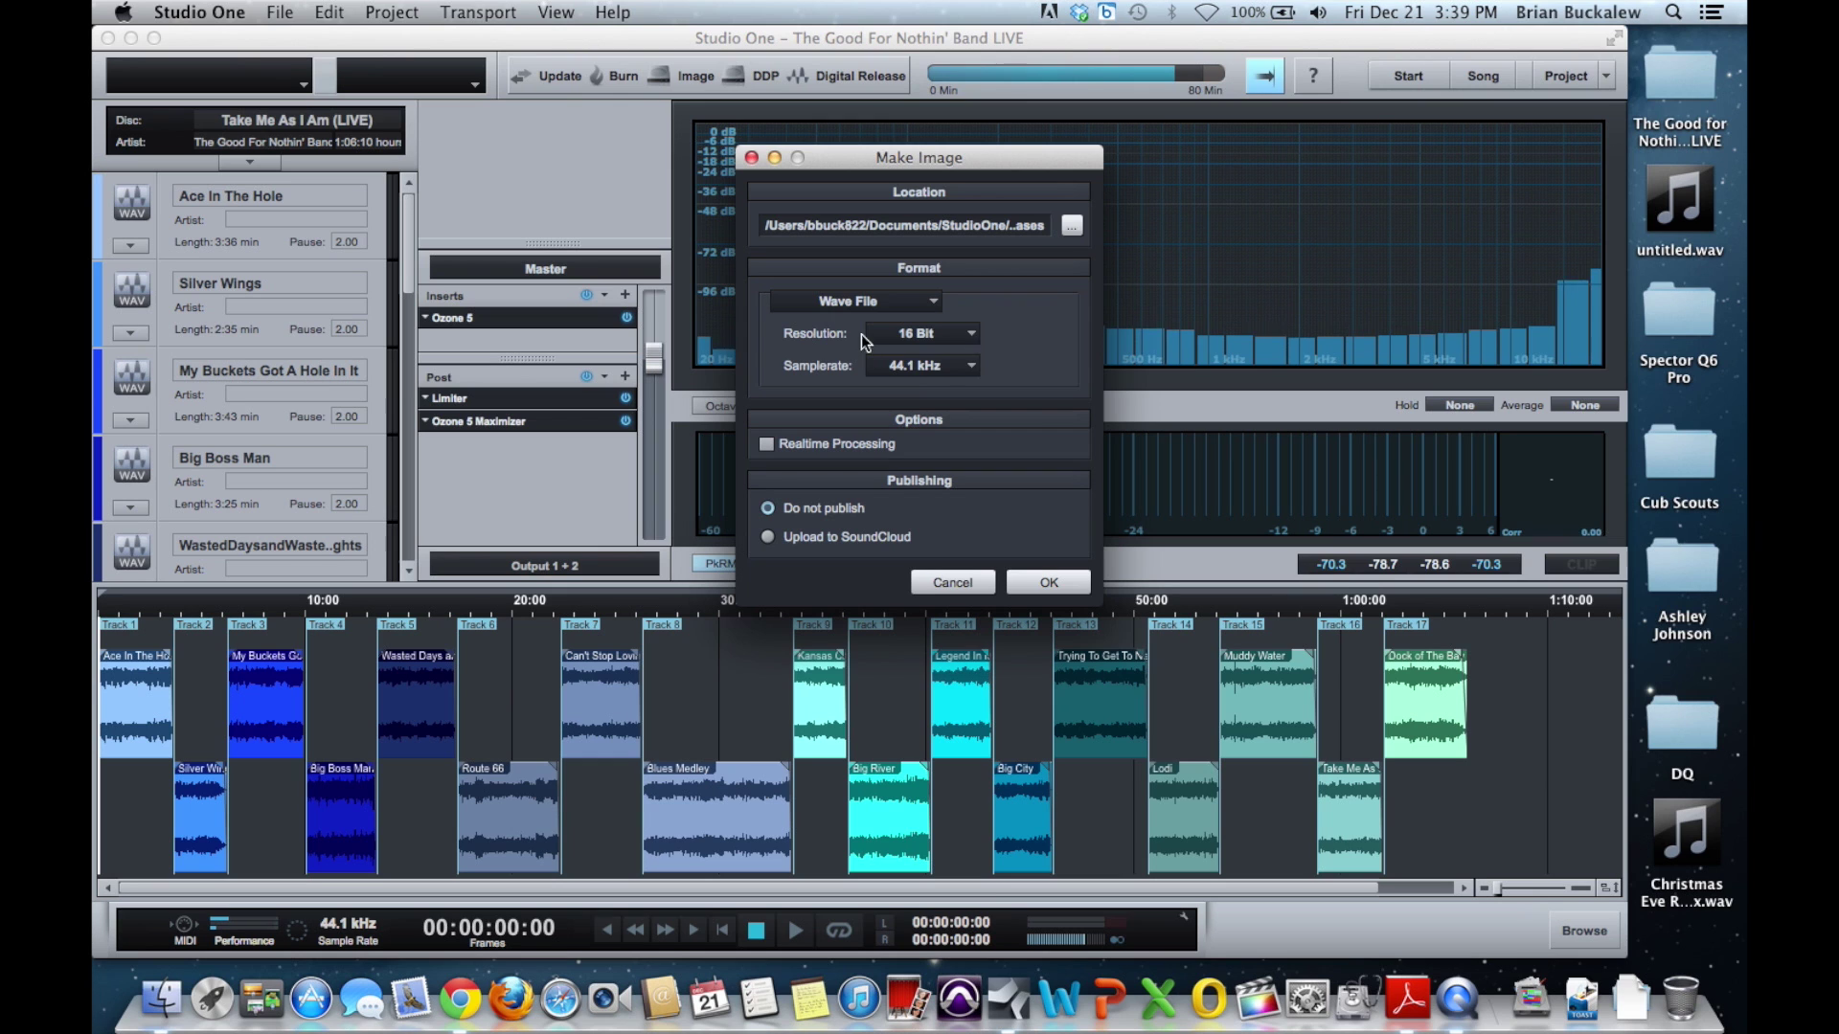
click(918, 299)
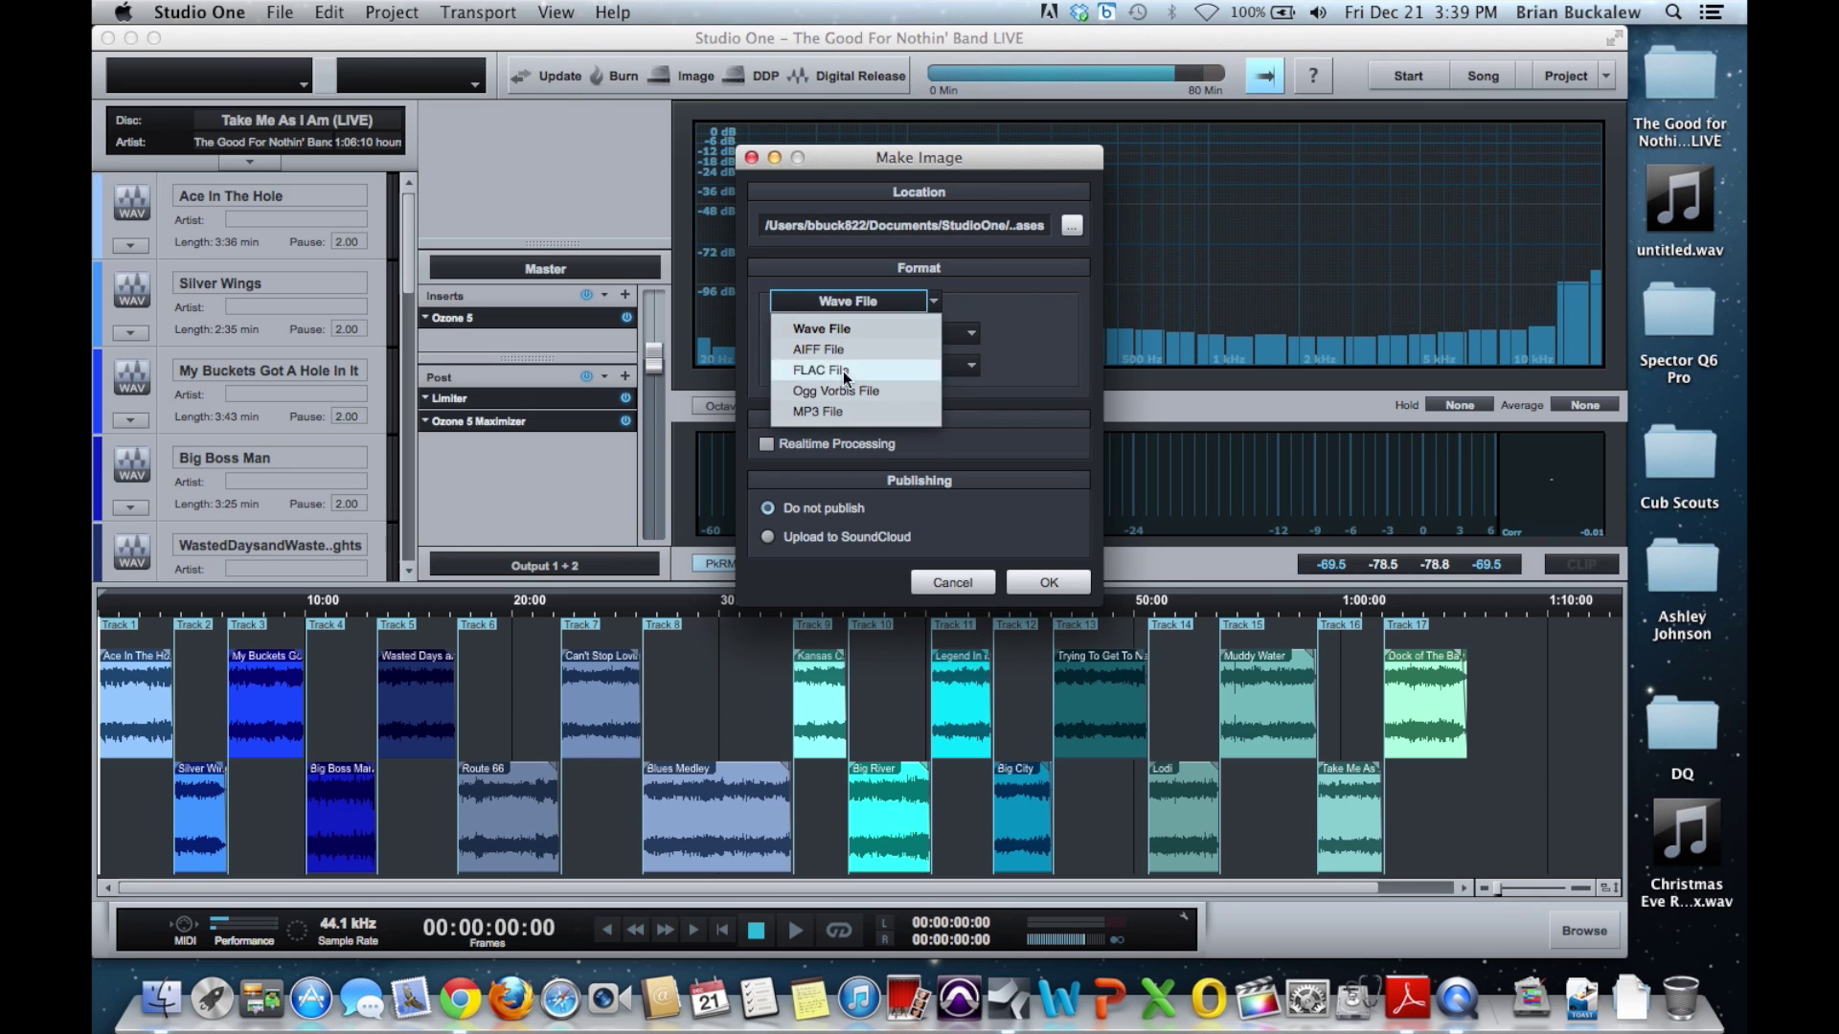
click(1003, 296)
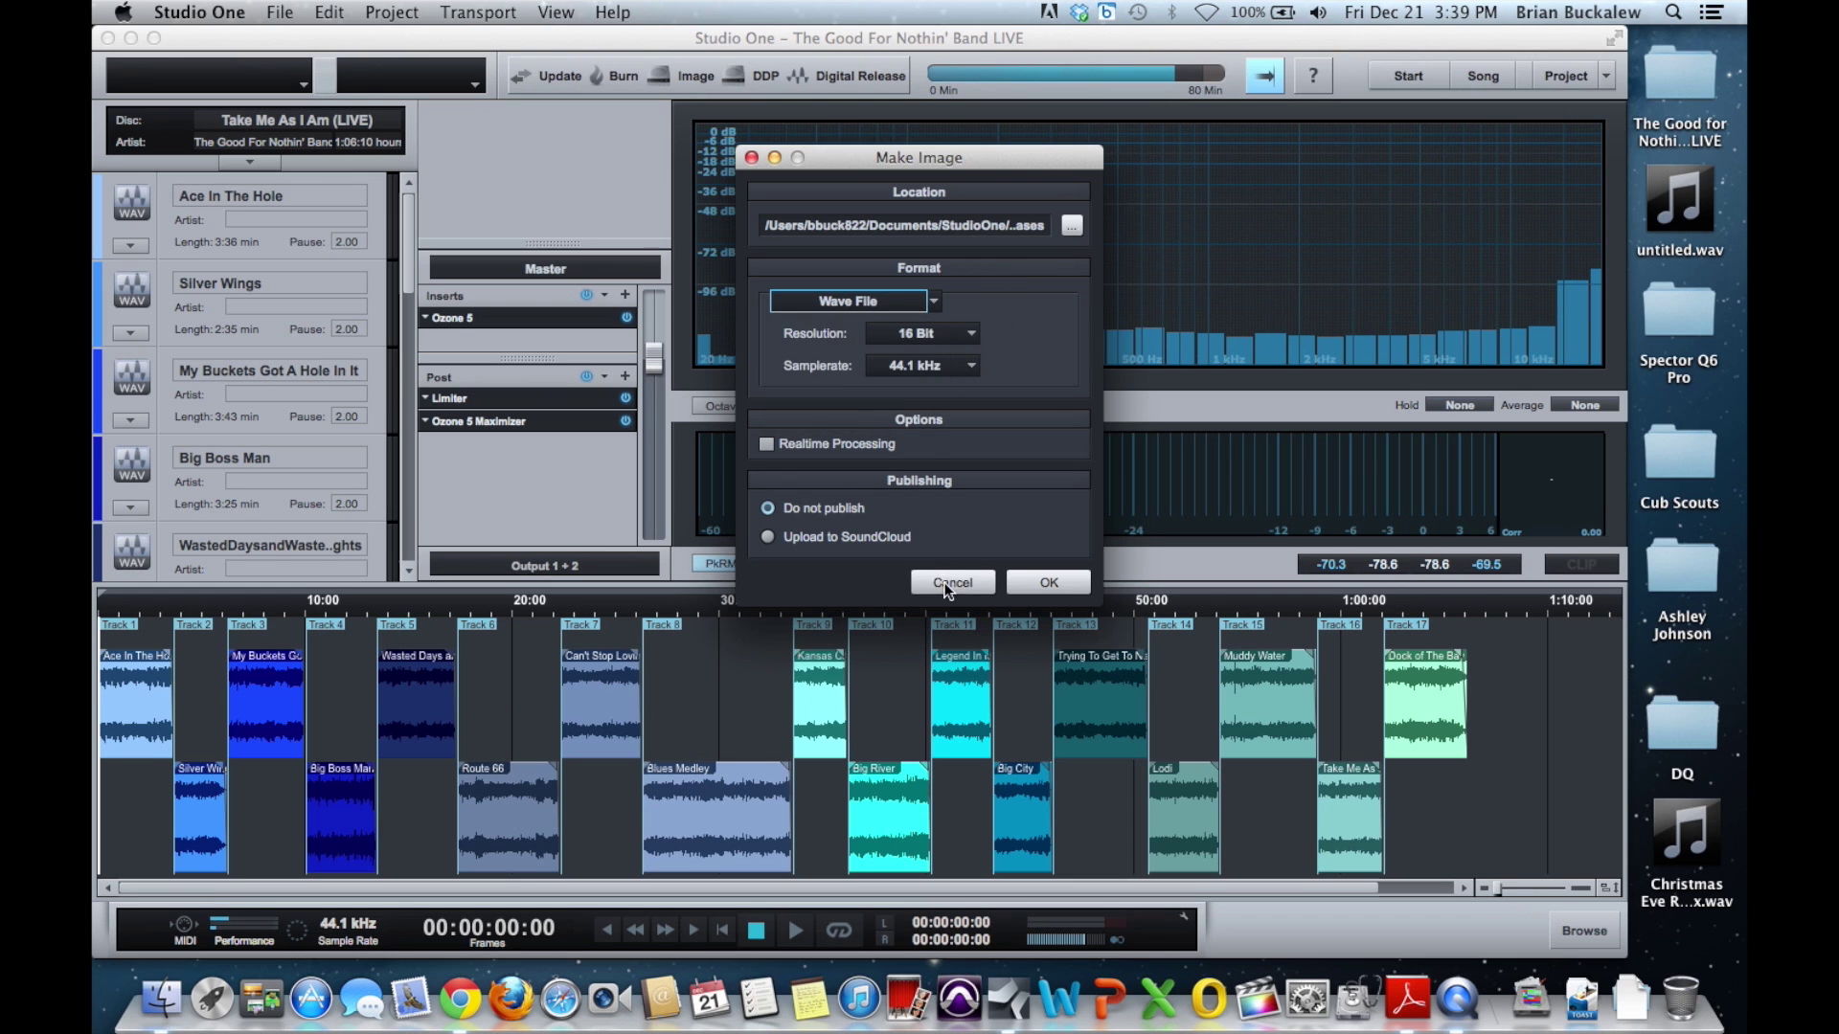
click(945, 582)
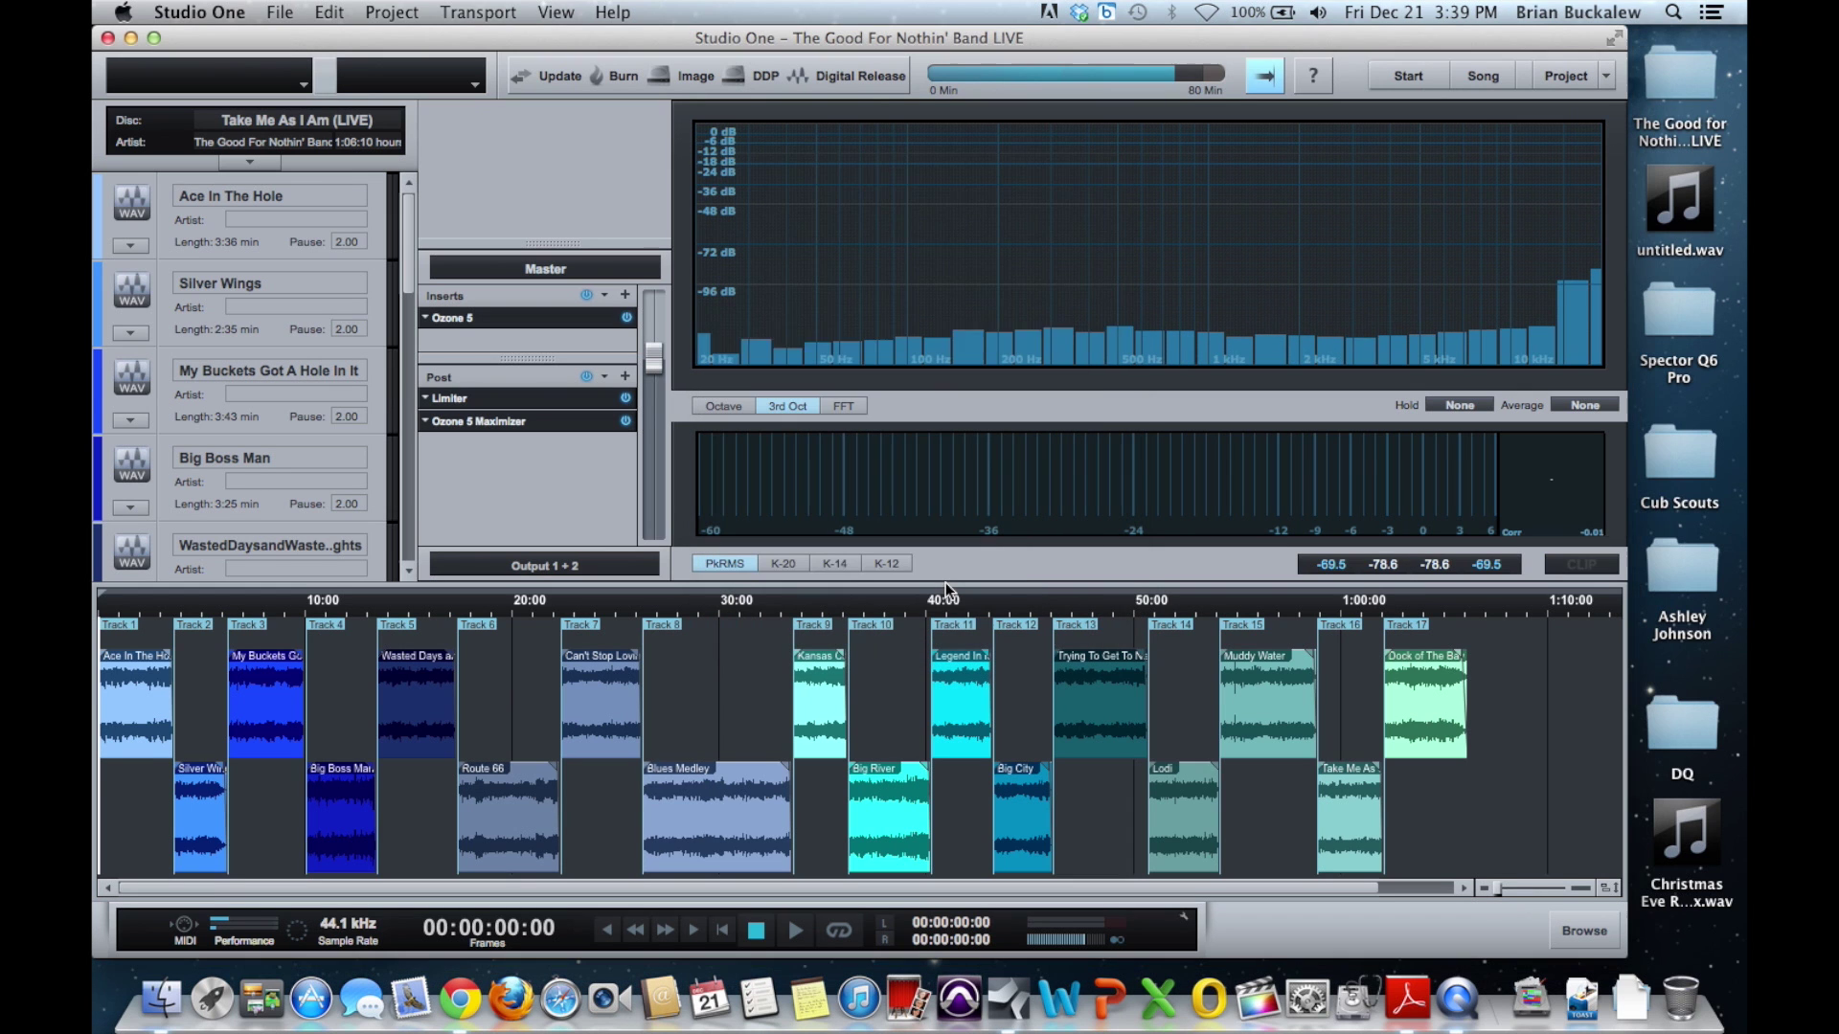
Exclude Lodi, Can't Stop Loving You, and Wasted Days and Wasted Nights from the digital release
click(852, 77)
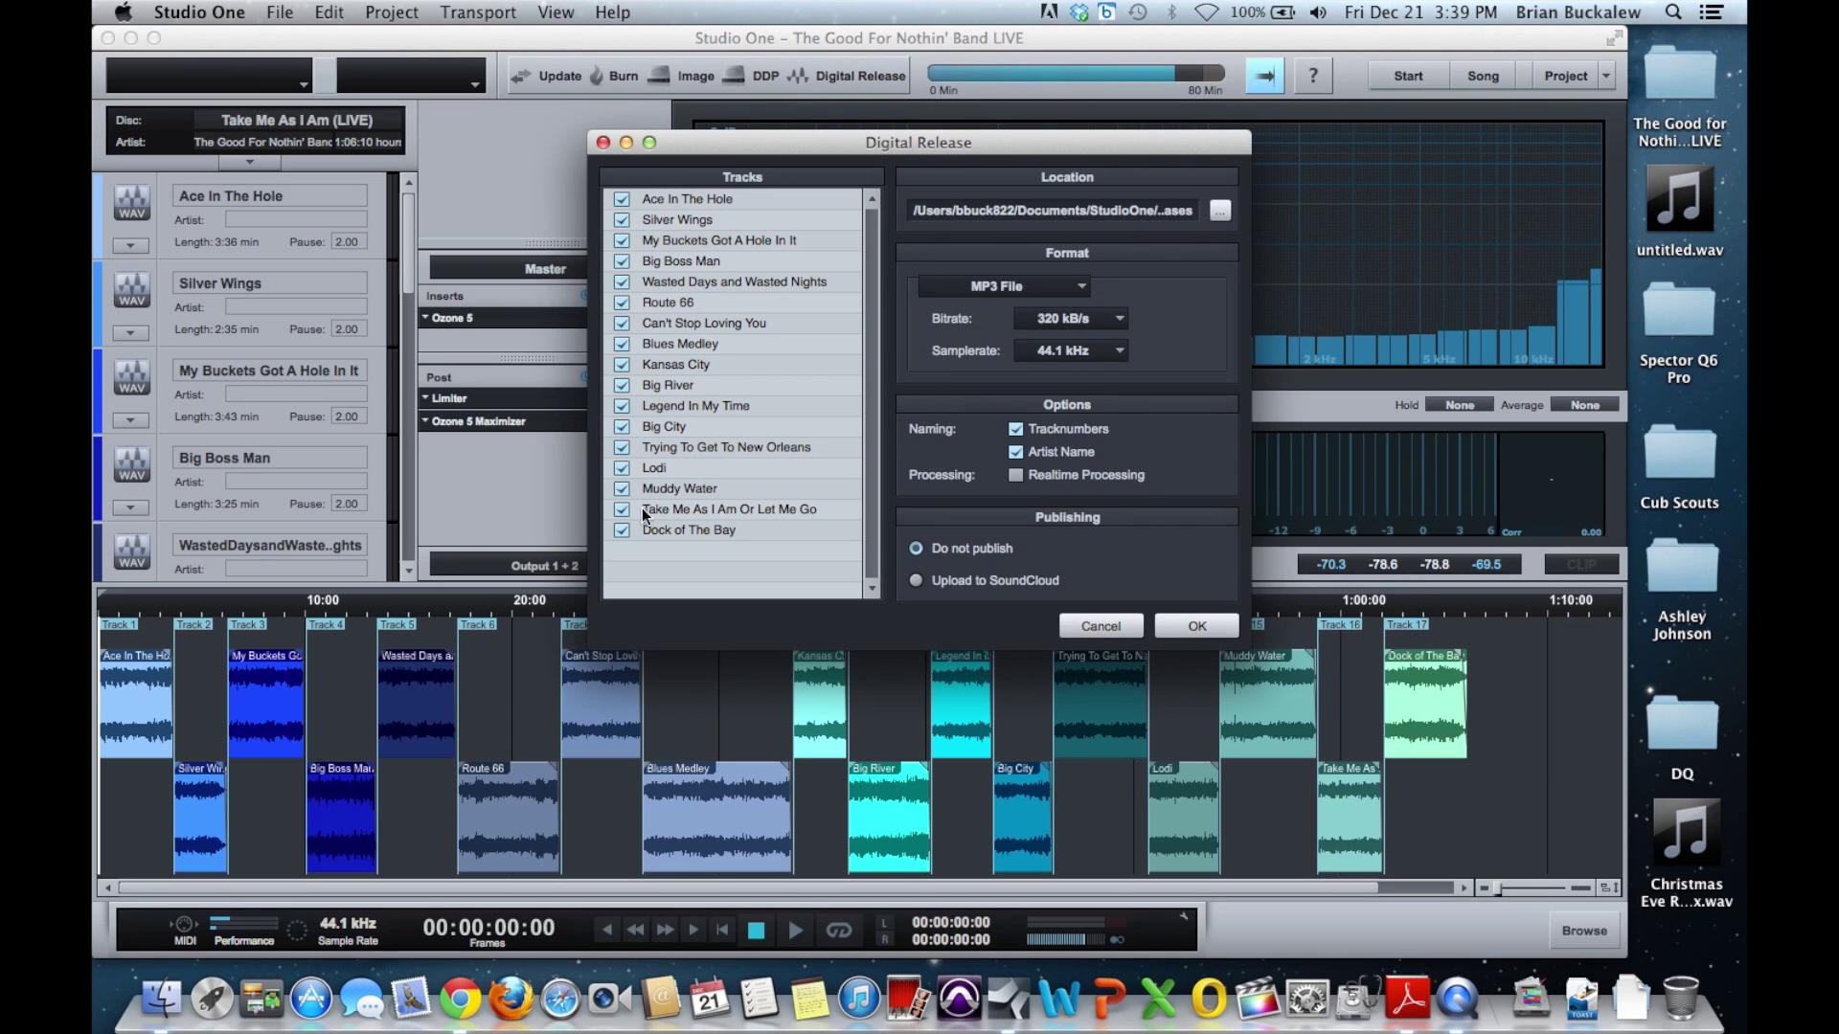
click(620, 468)
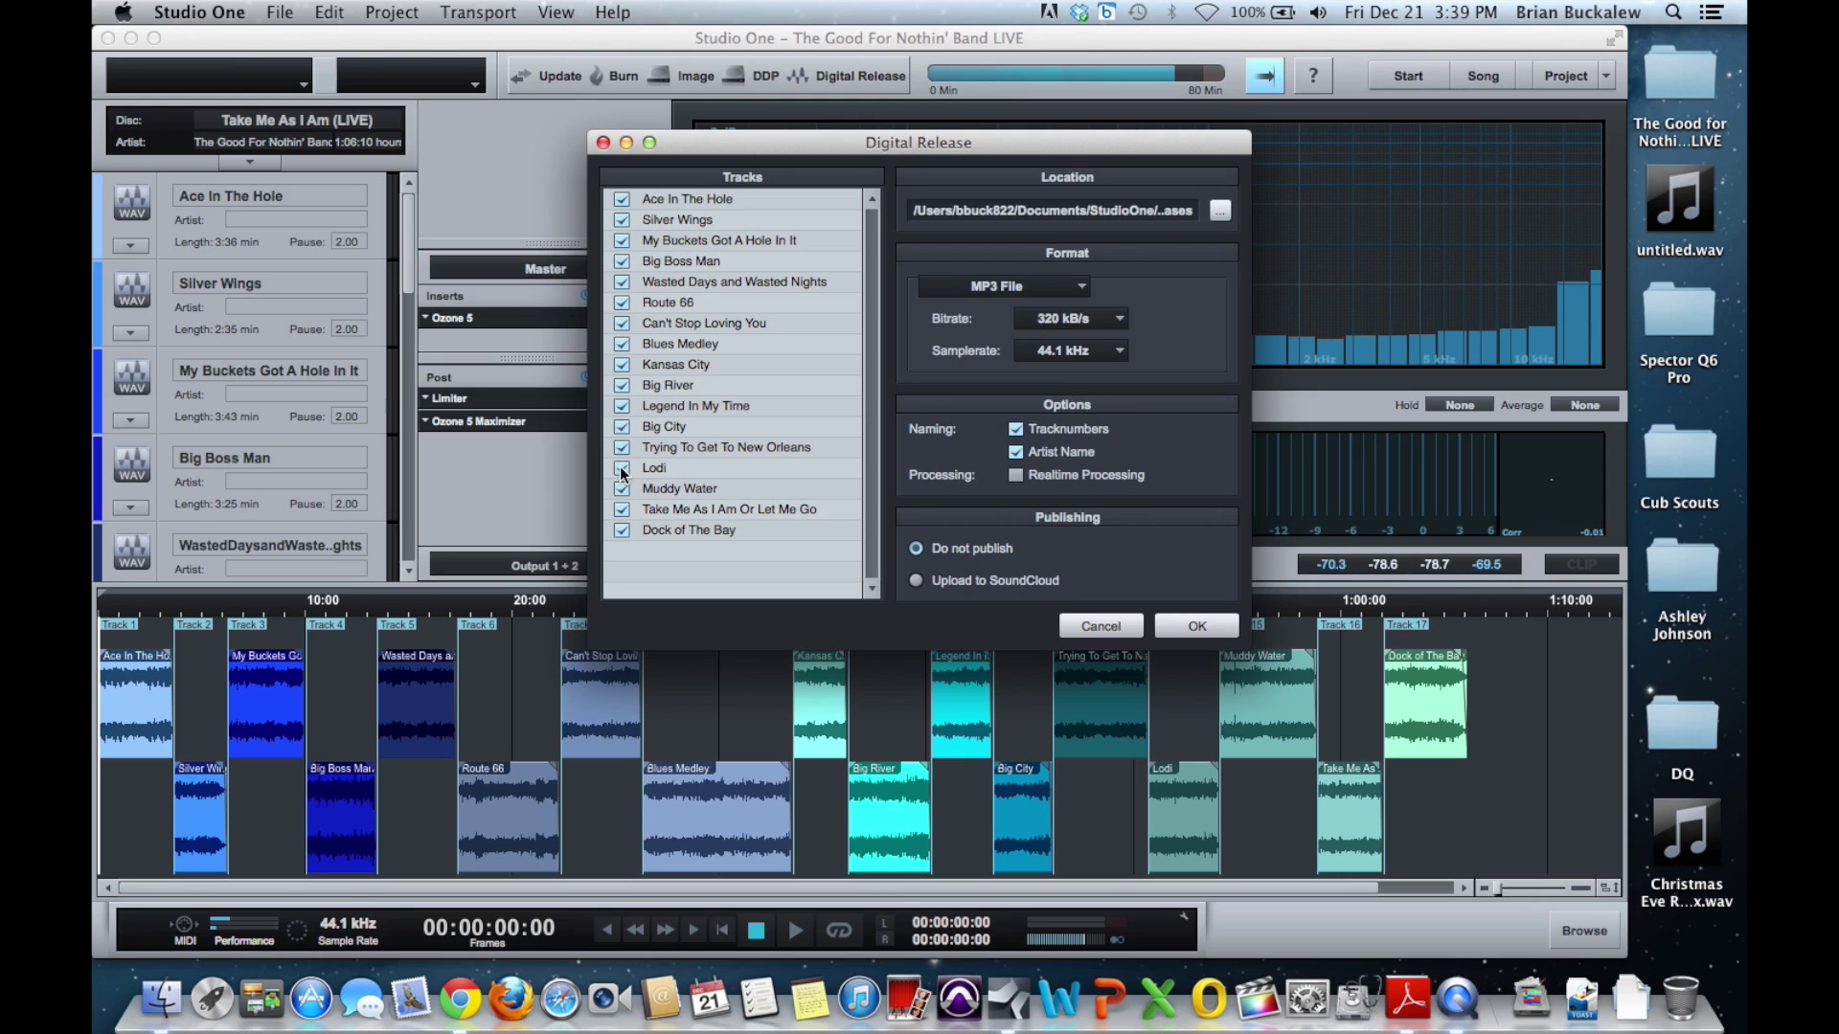
click(620, 324)
click(620, 281)
Try Wave File and MP3 File at 320 kB/s as the digital release format, and cancel the release
click(1077, 293)
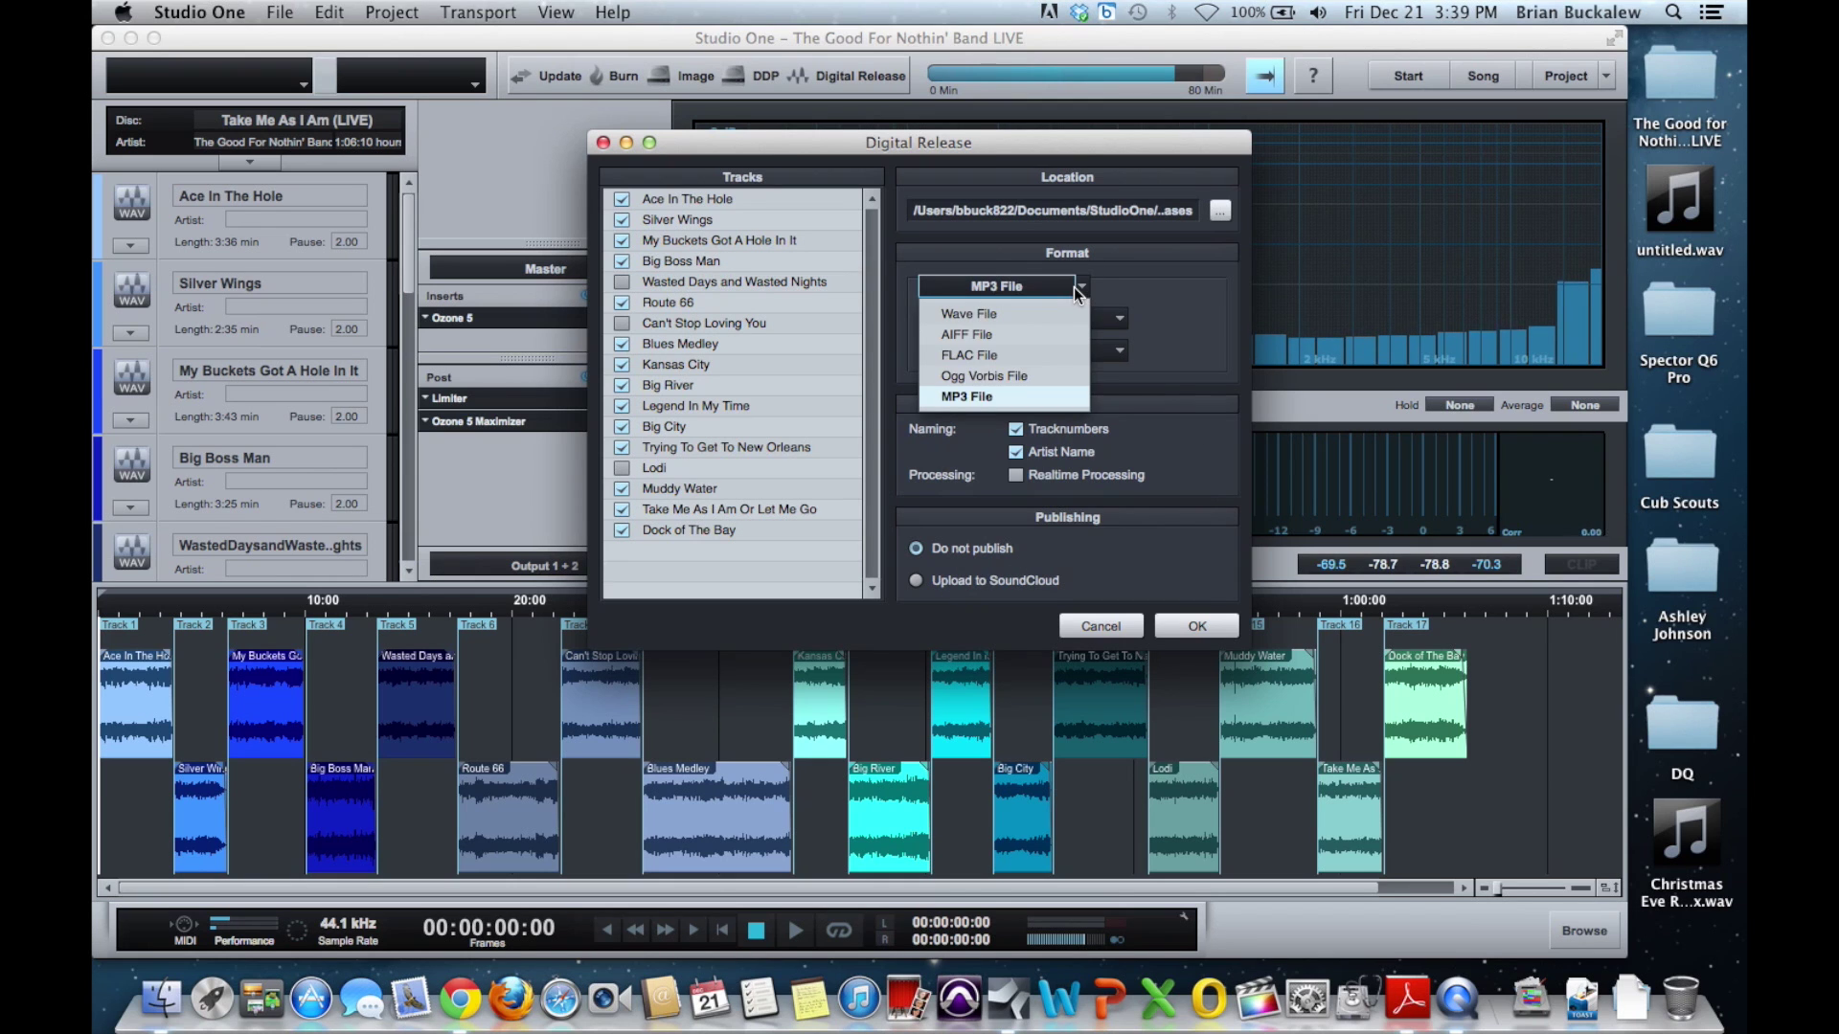
click(1013, 315)
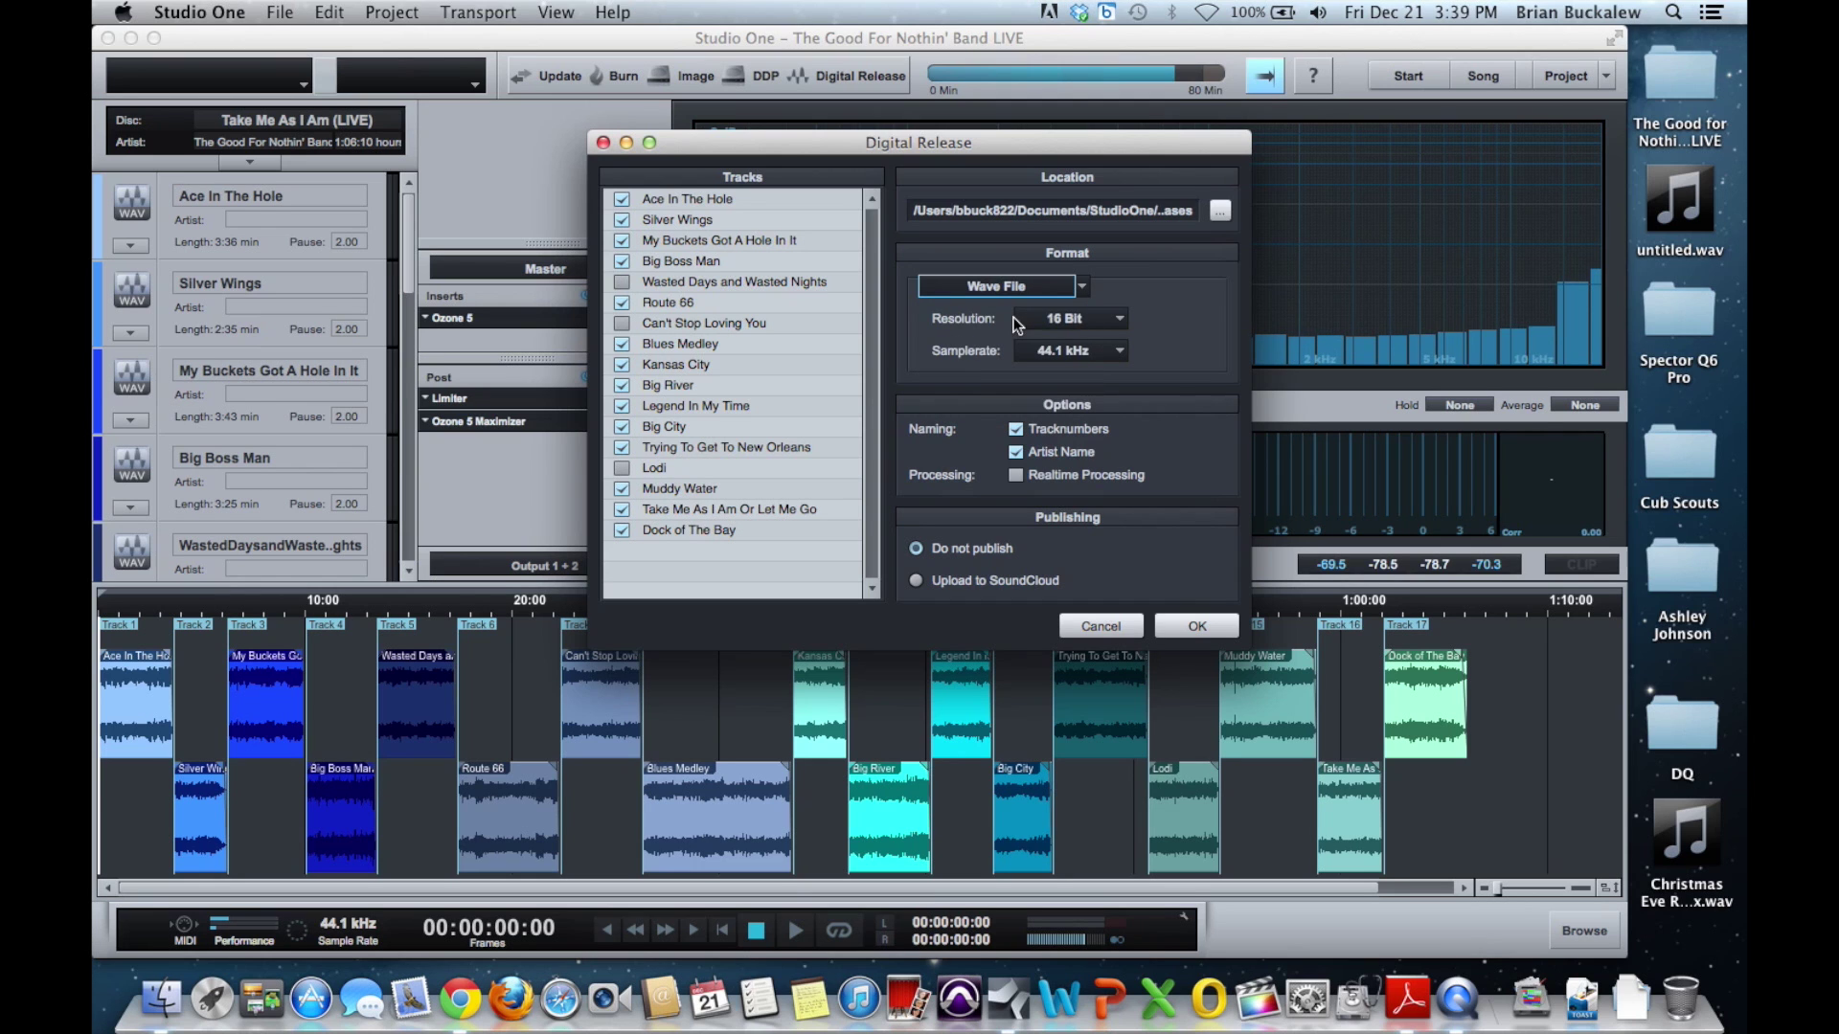
click(1079, 289)
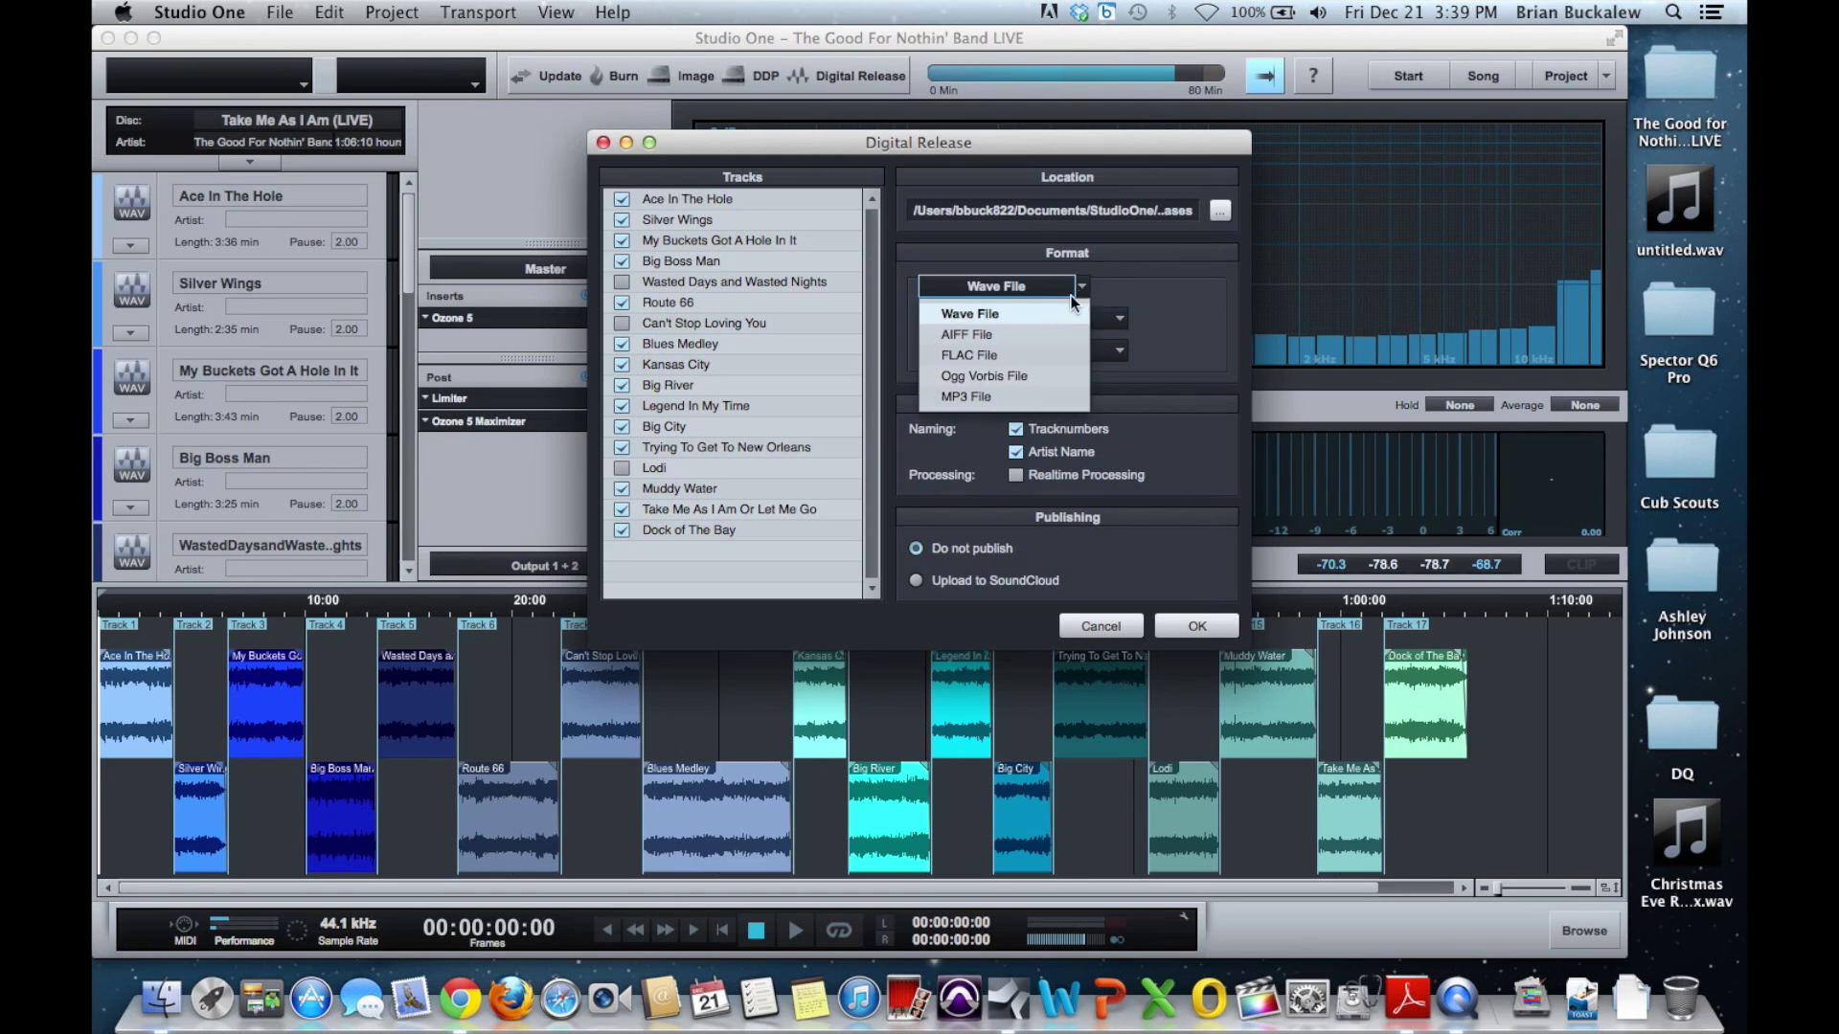
click(985, 399)
click(1121, 319)
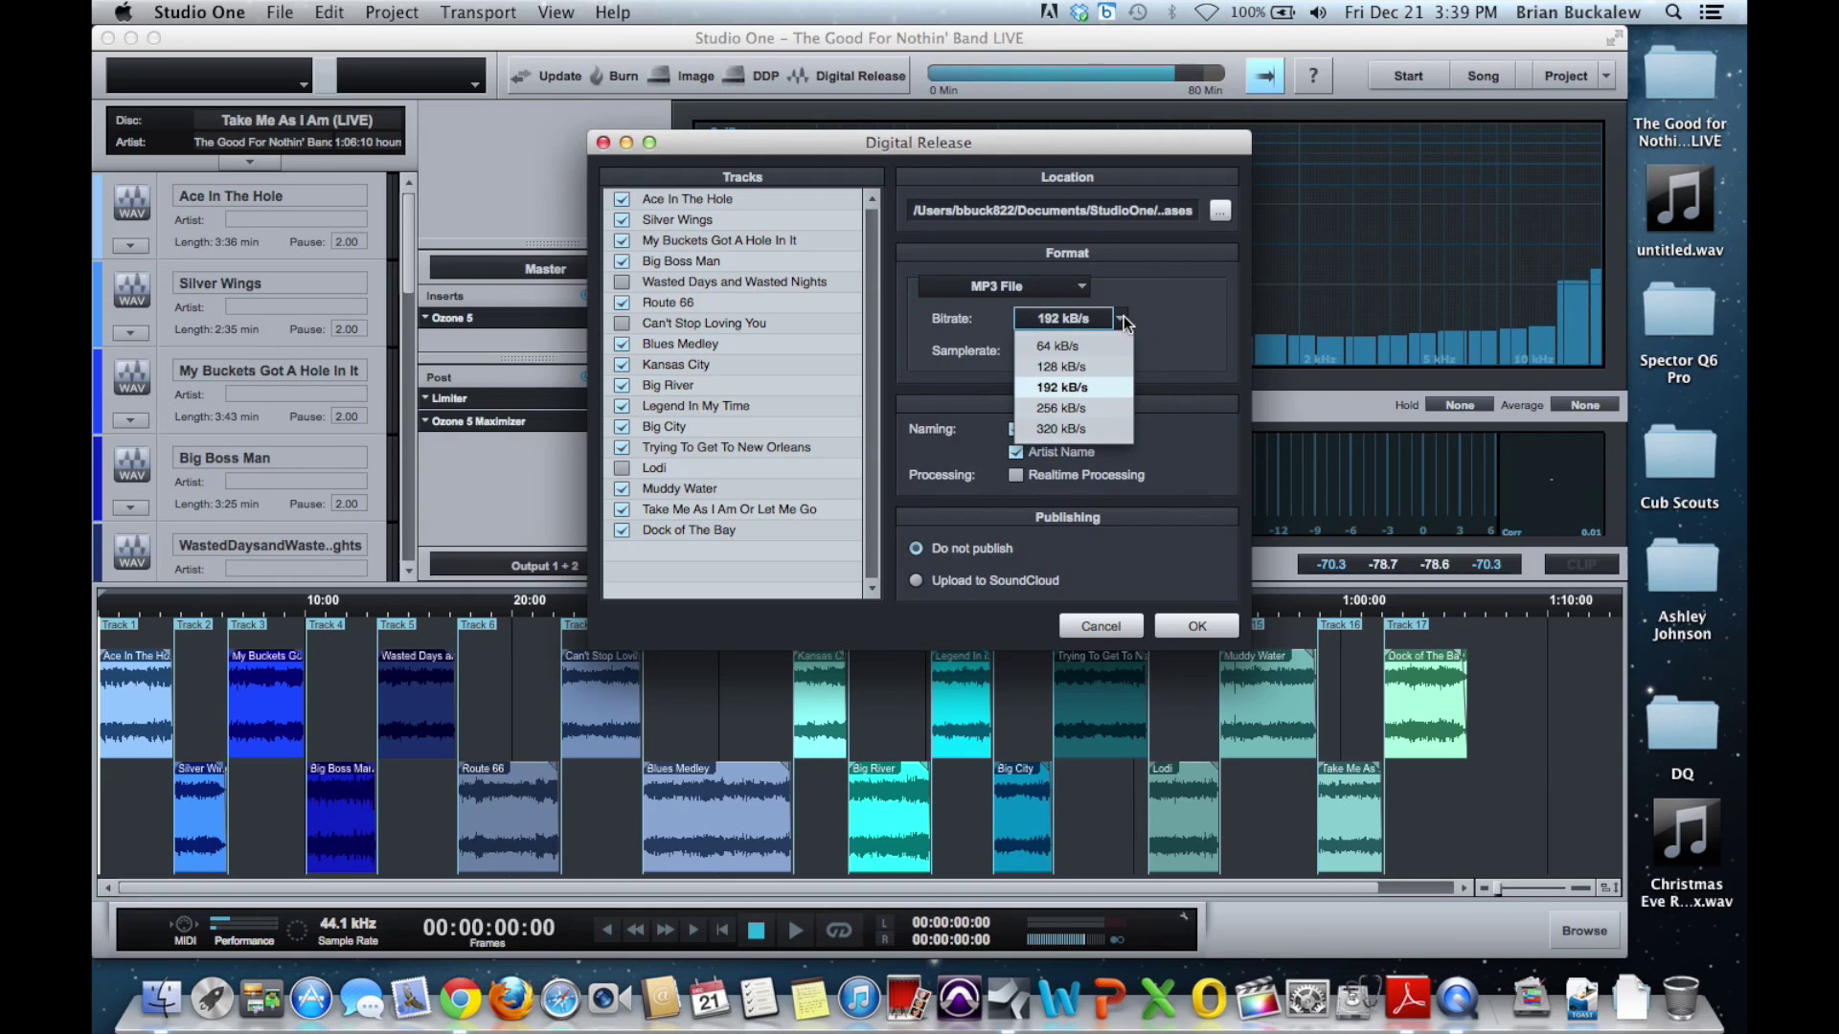
click(1063, 429)
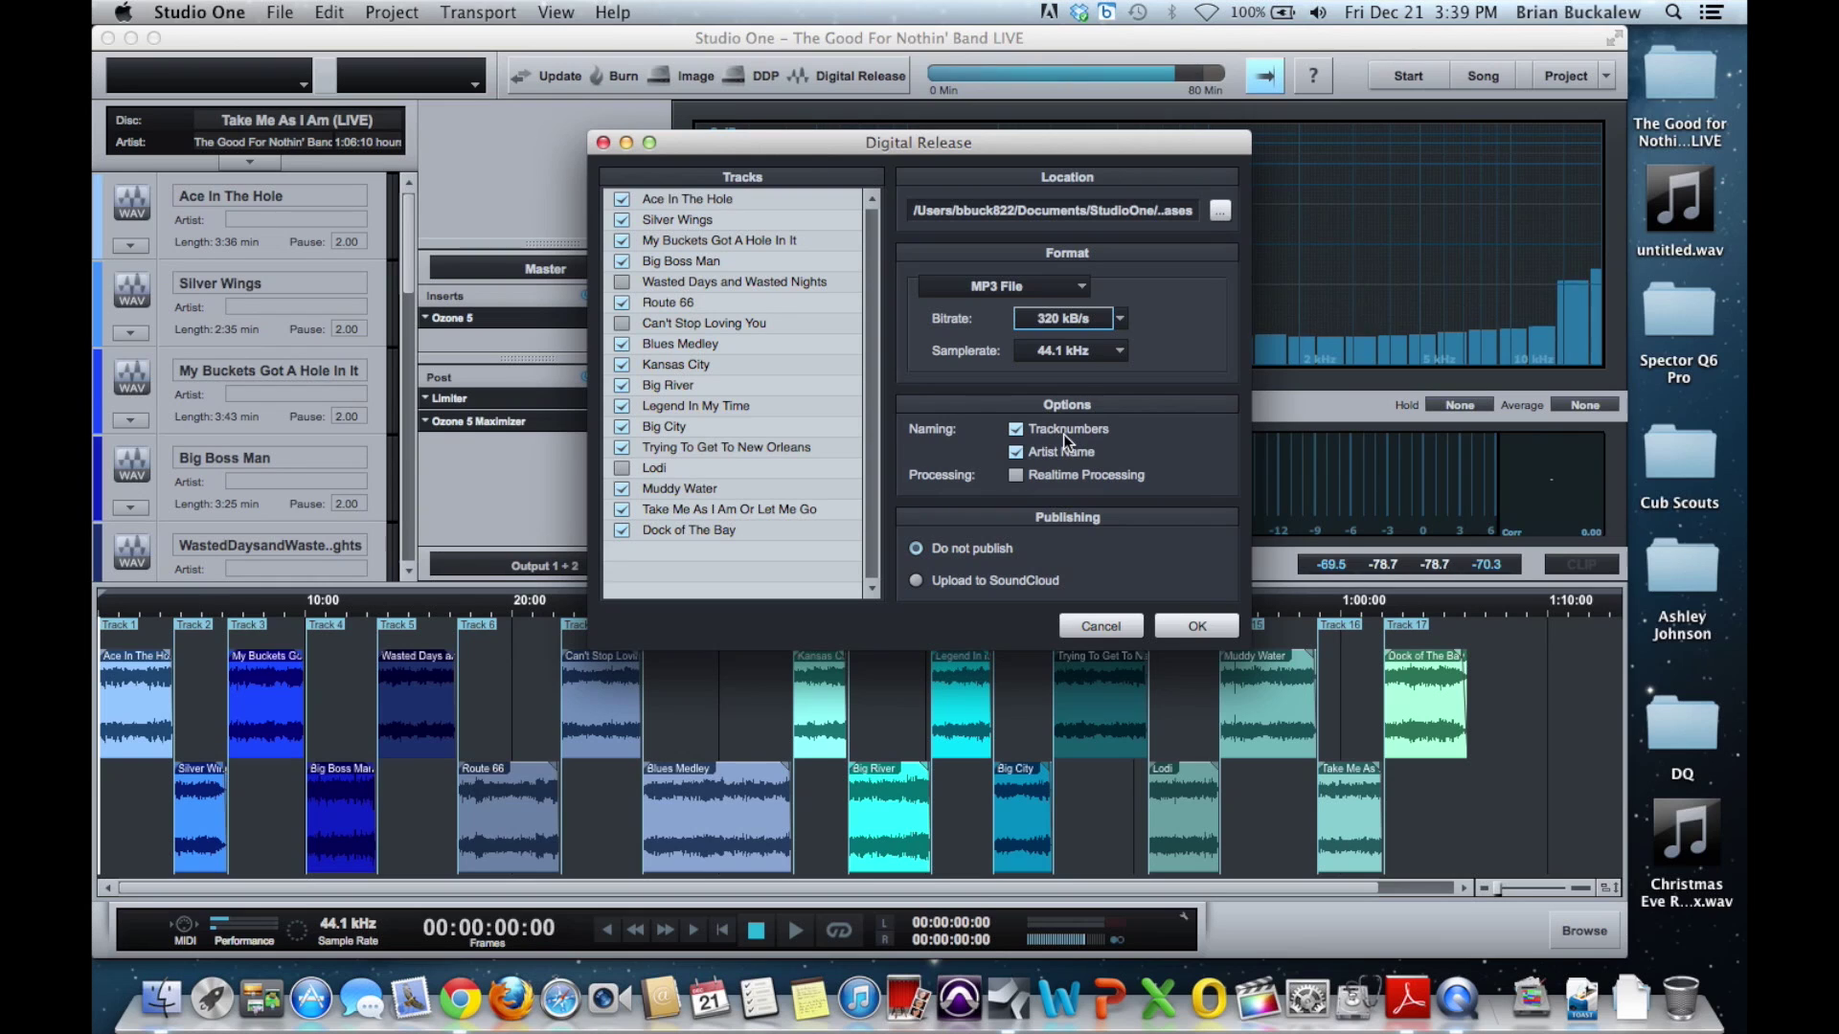
click(1120, 325)
click(1171, 301)
click(1097, 627)
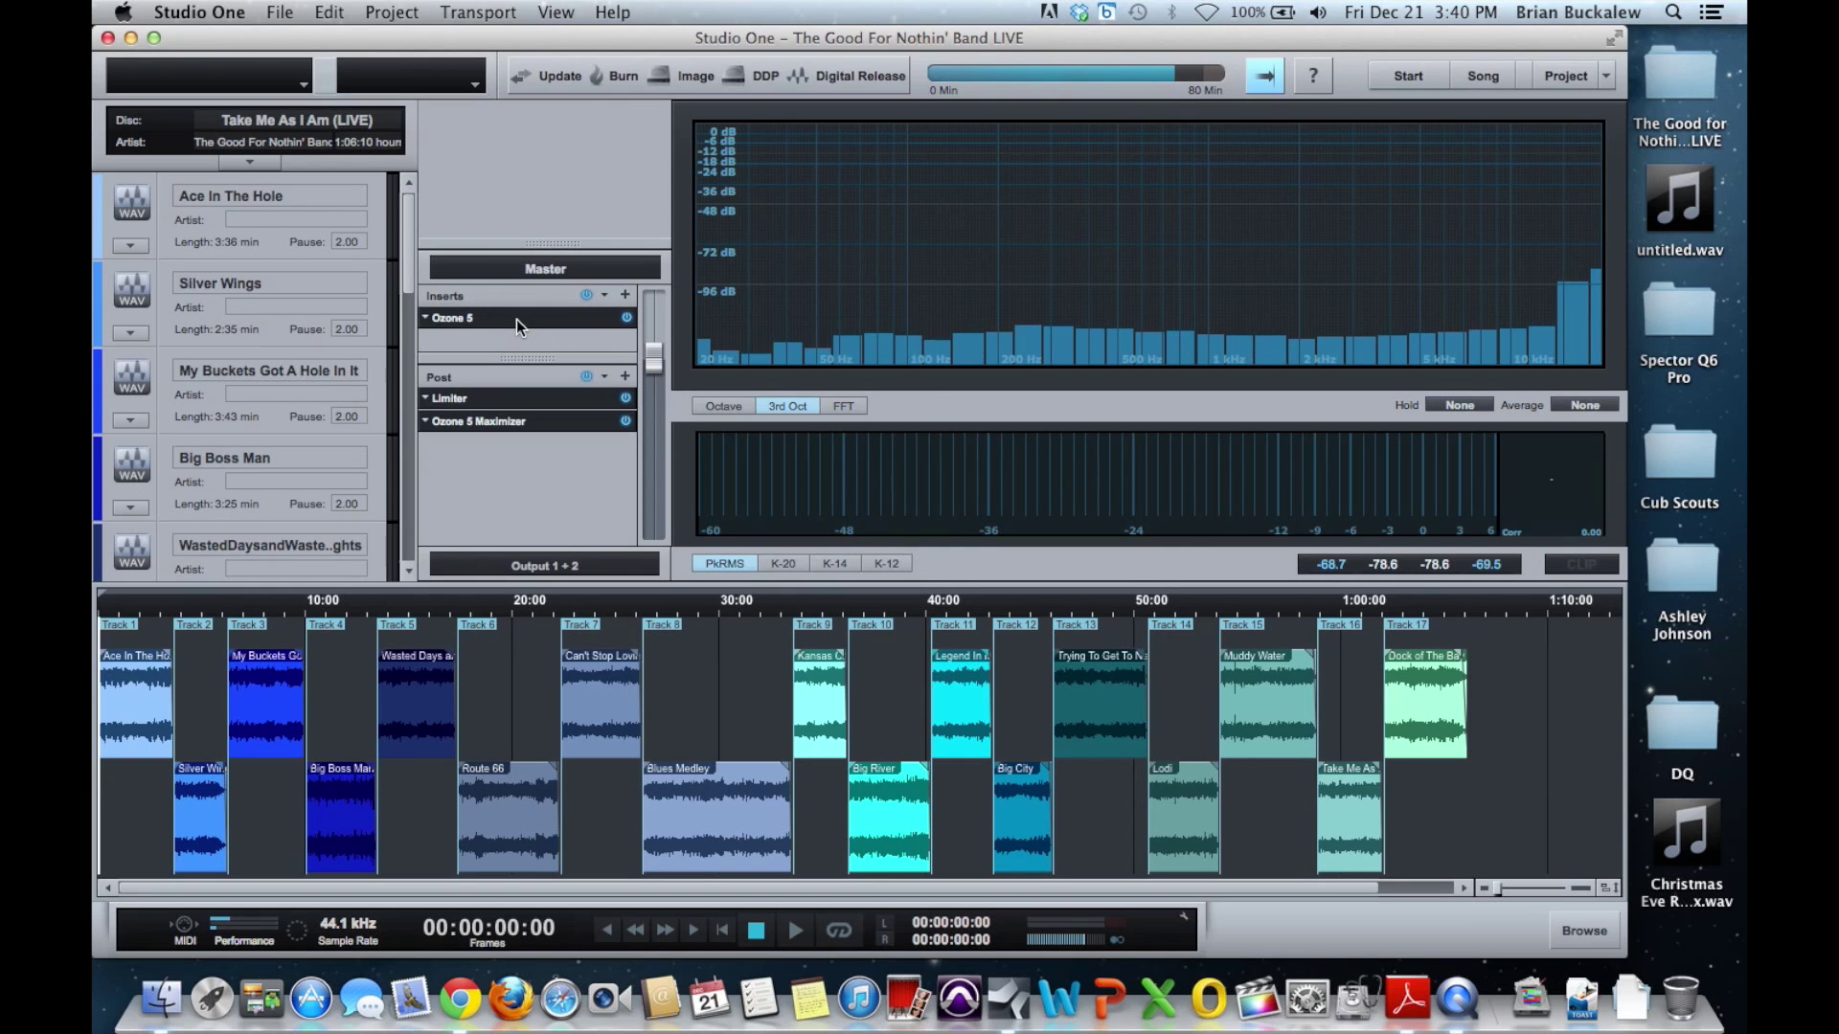
Add a second Ozone 5 from the iZotope effects to the master inserts, and remove it again
click(1590, 938)
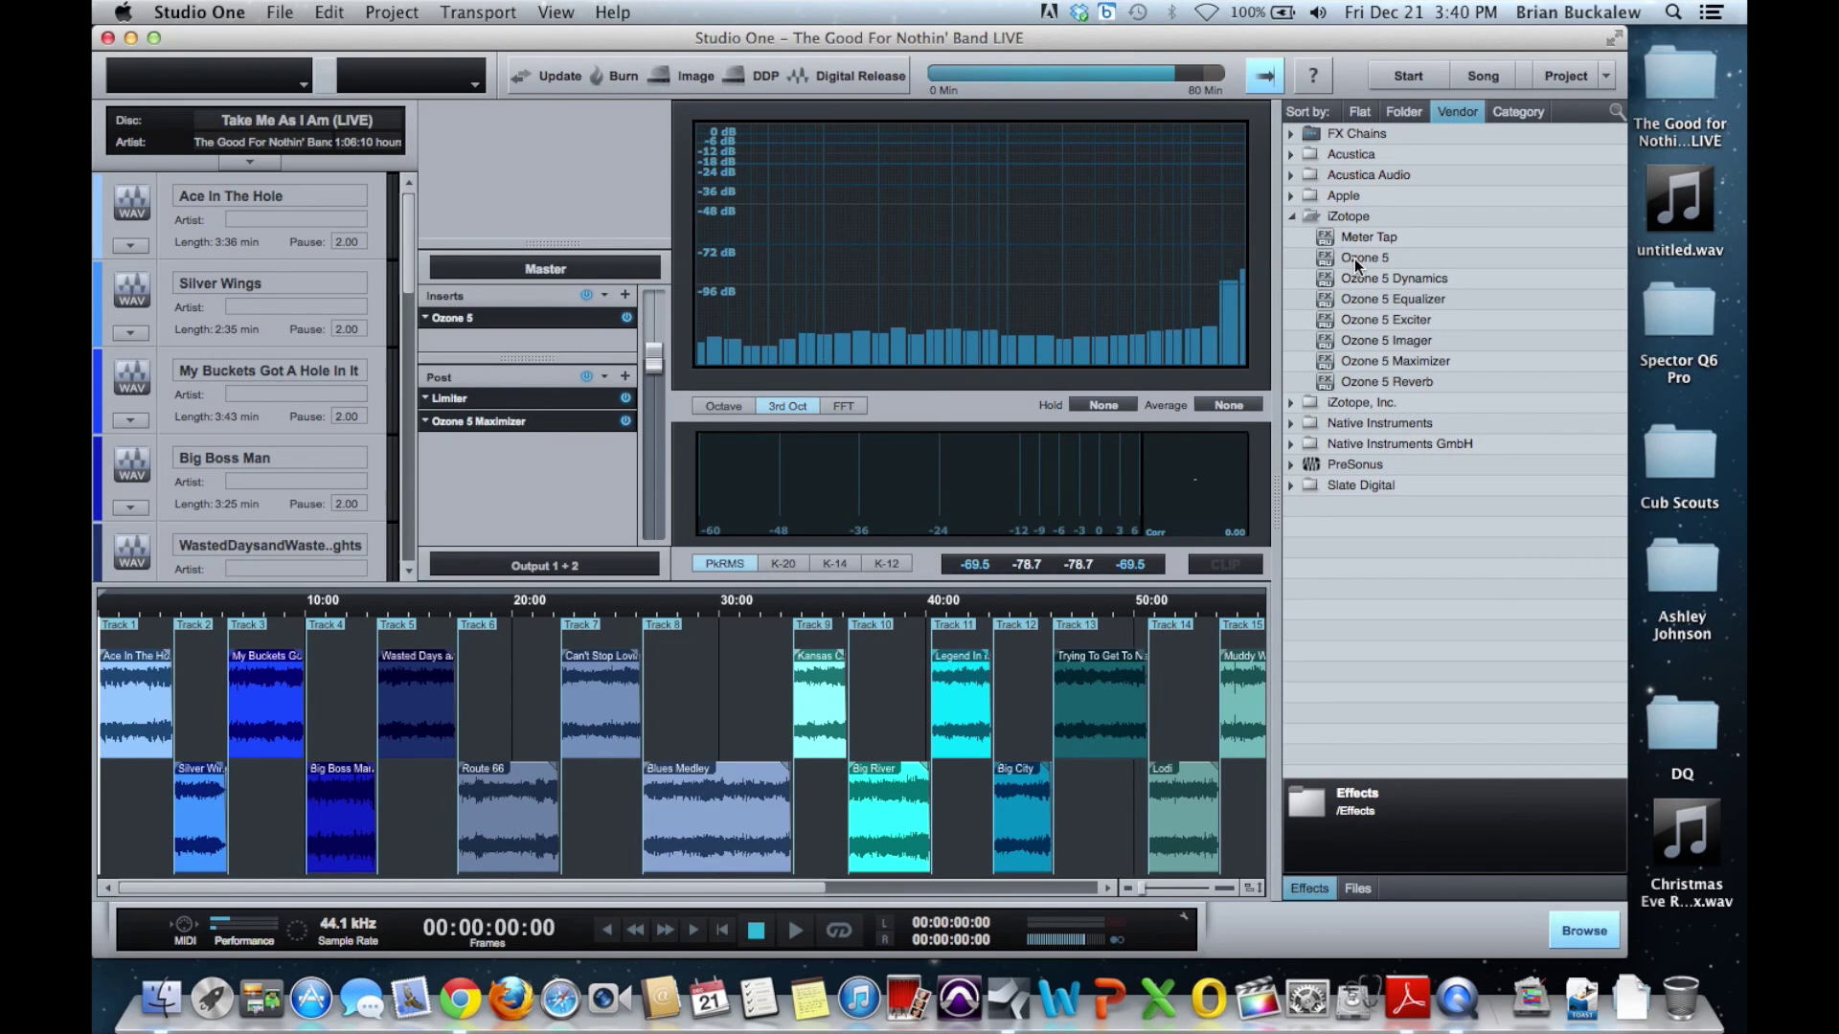
drag(1354, 257, 498, 338)
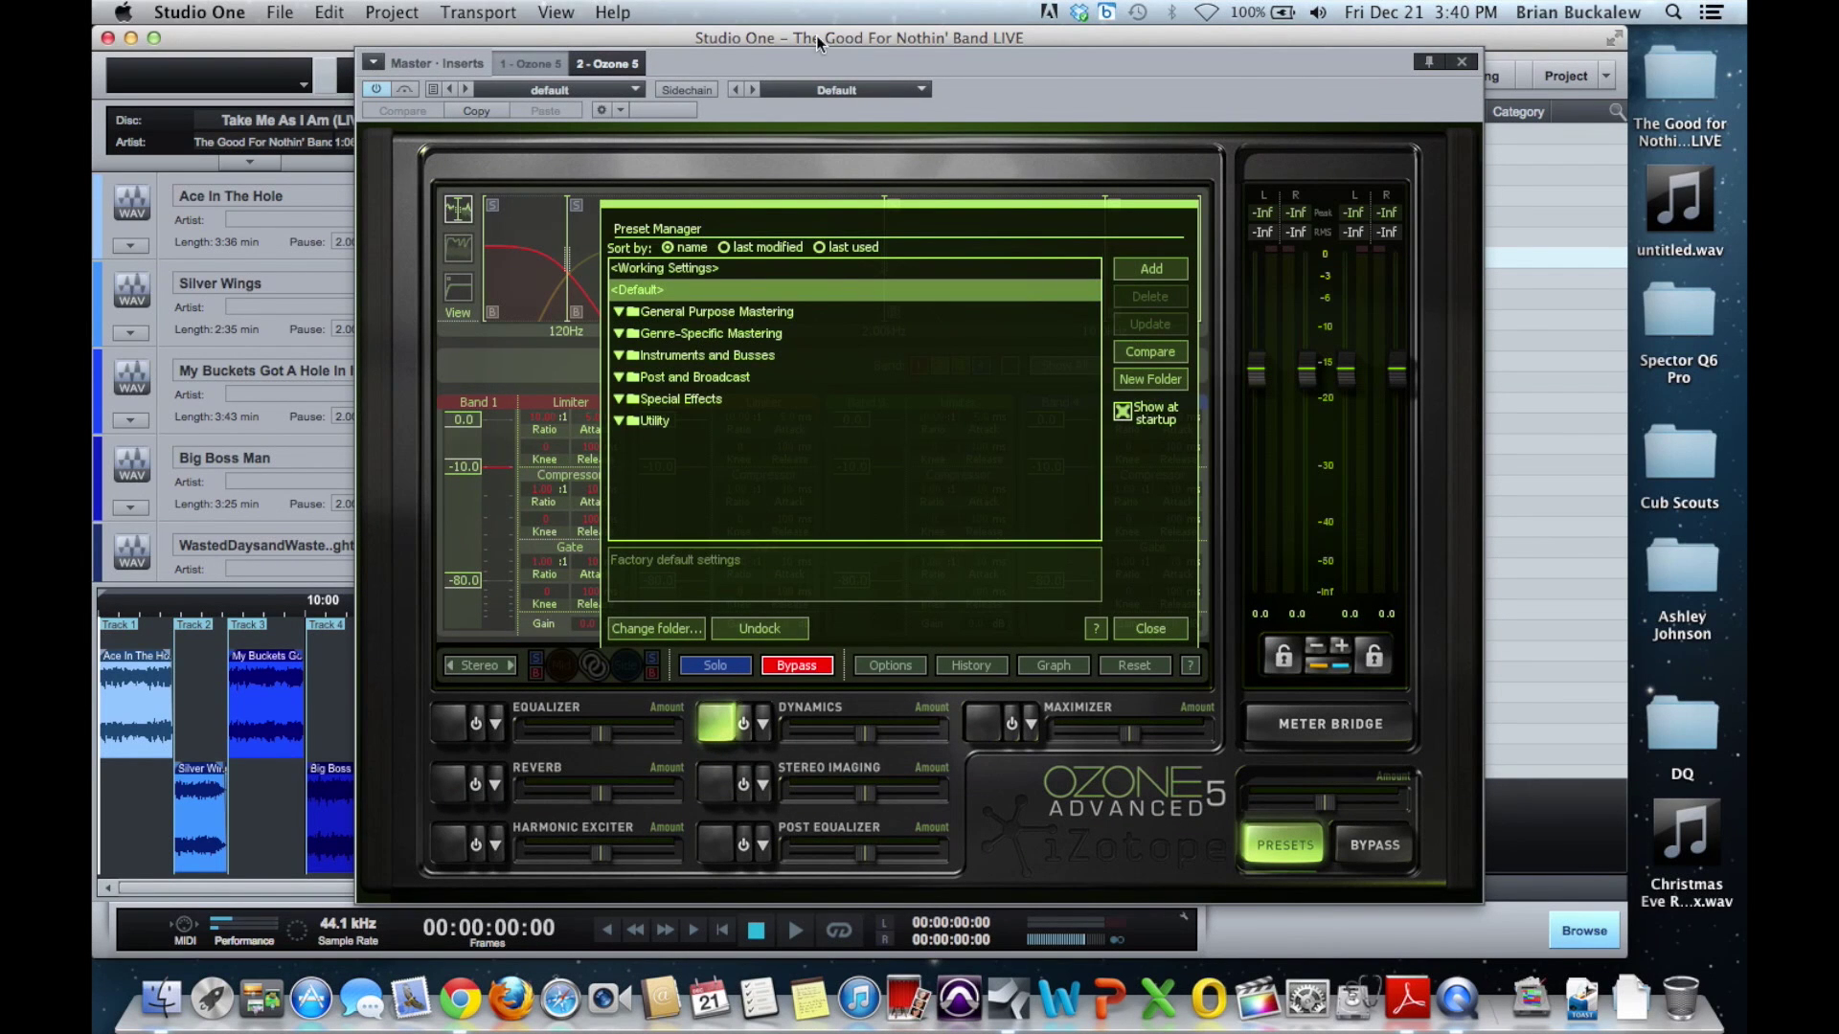
click(1465, 63)
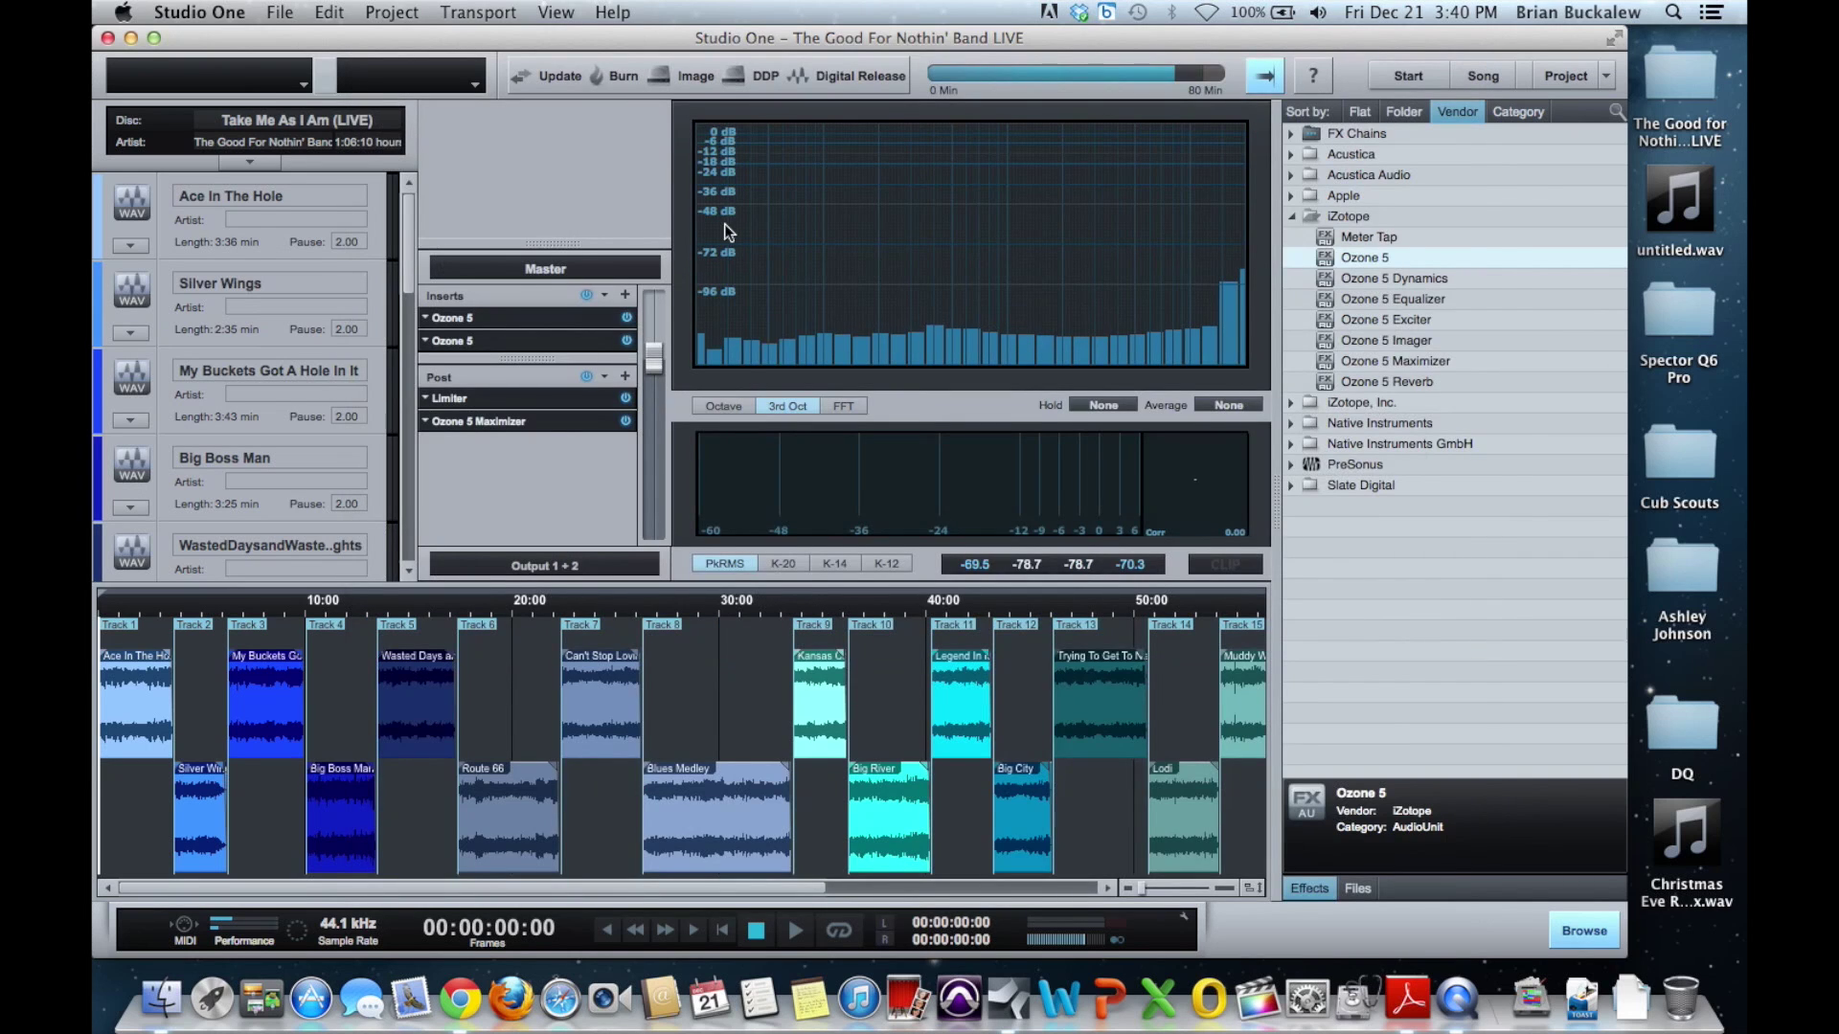
right_click(431, 345)
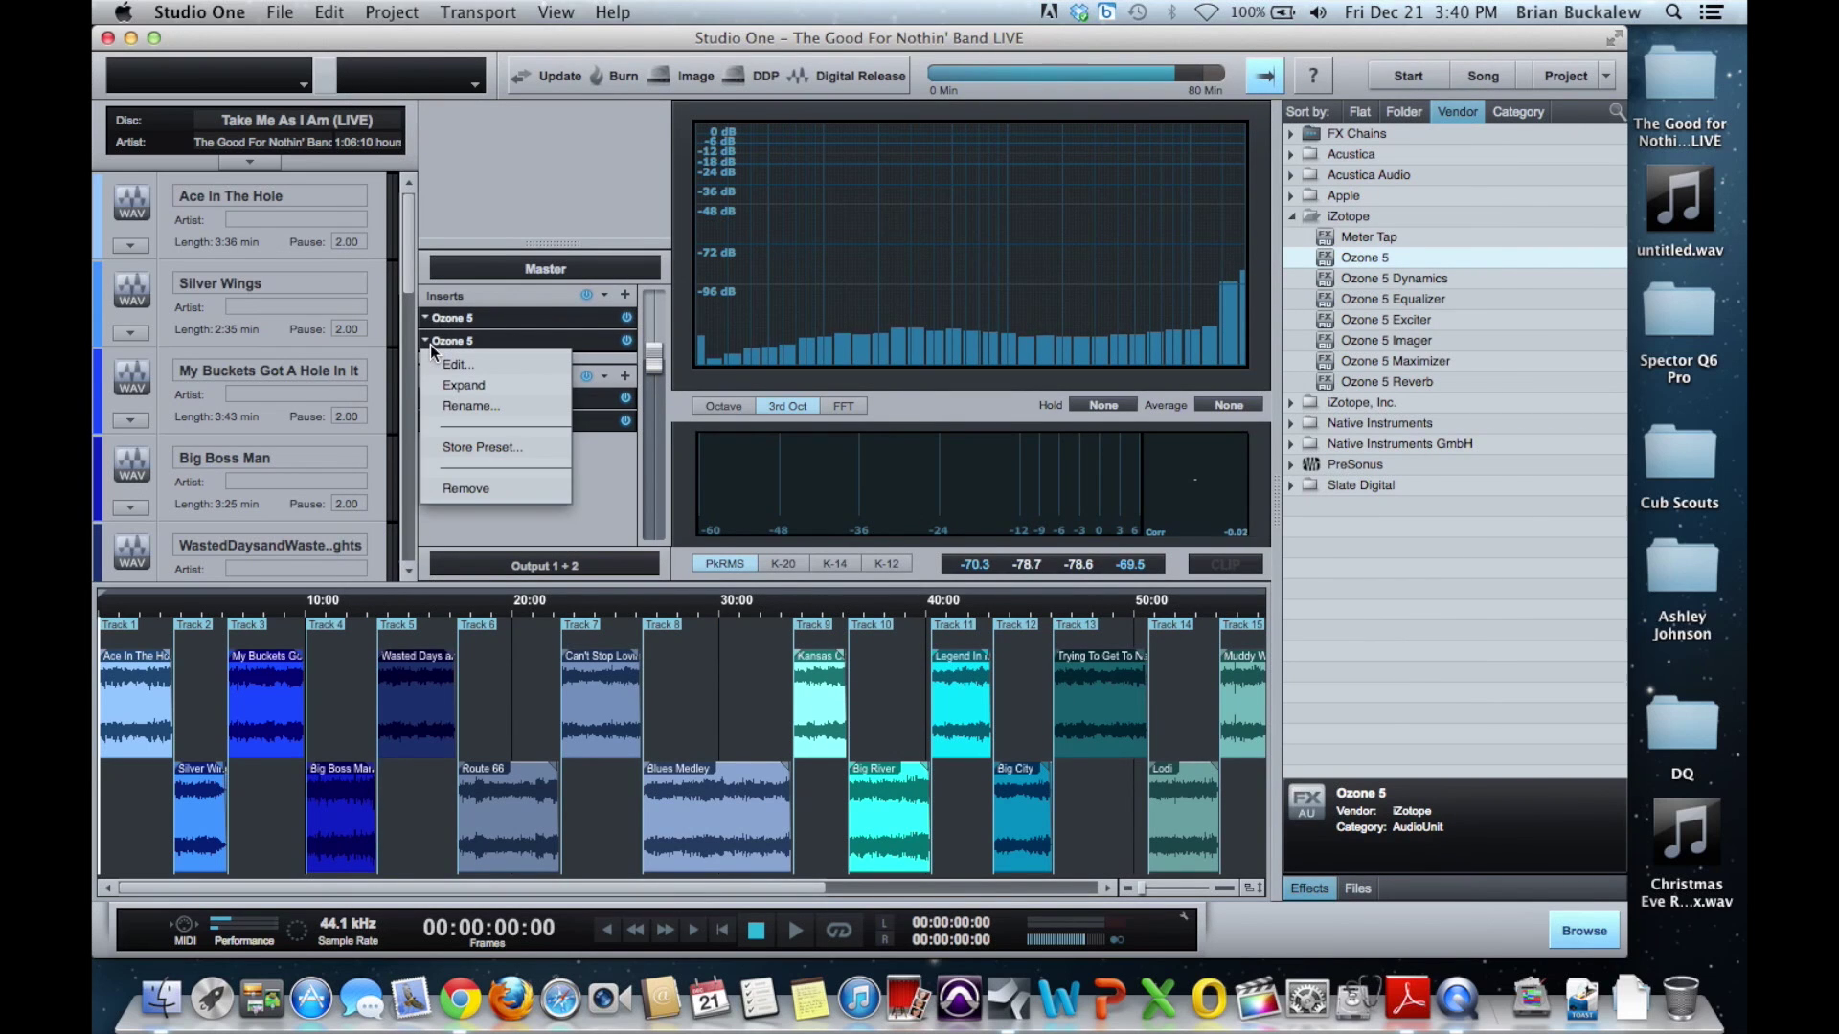
click(468, 489)
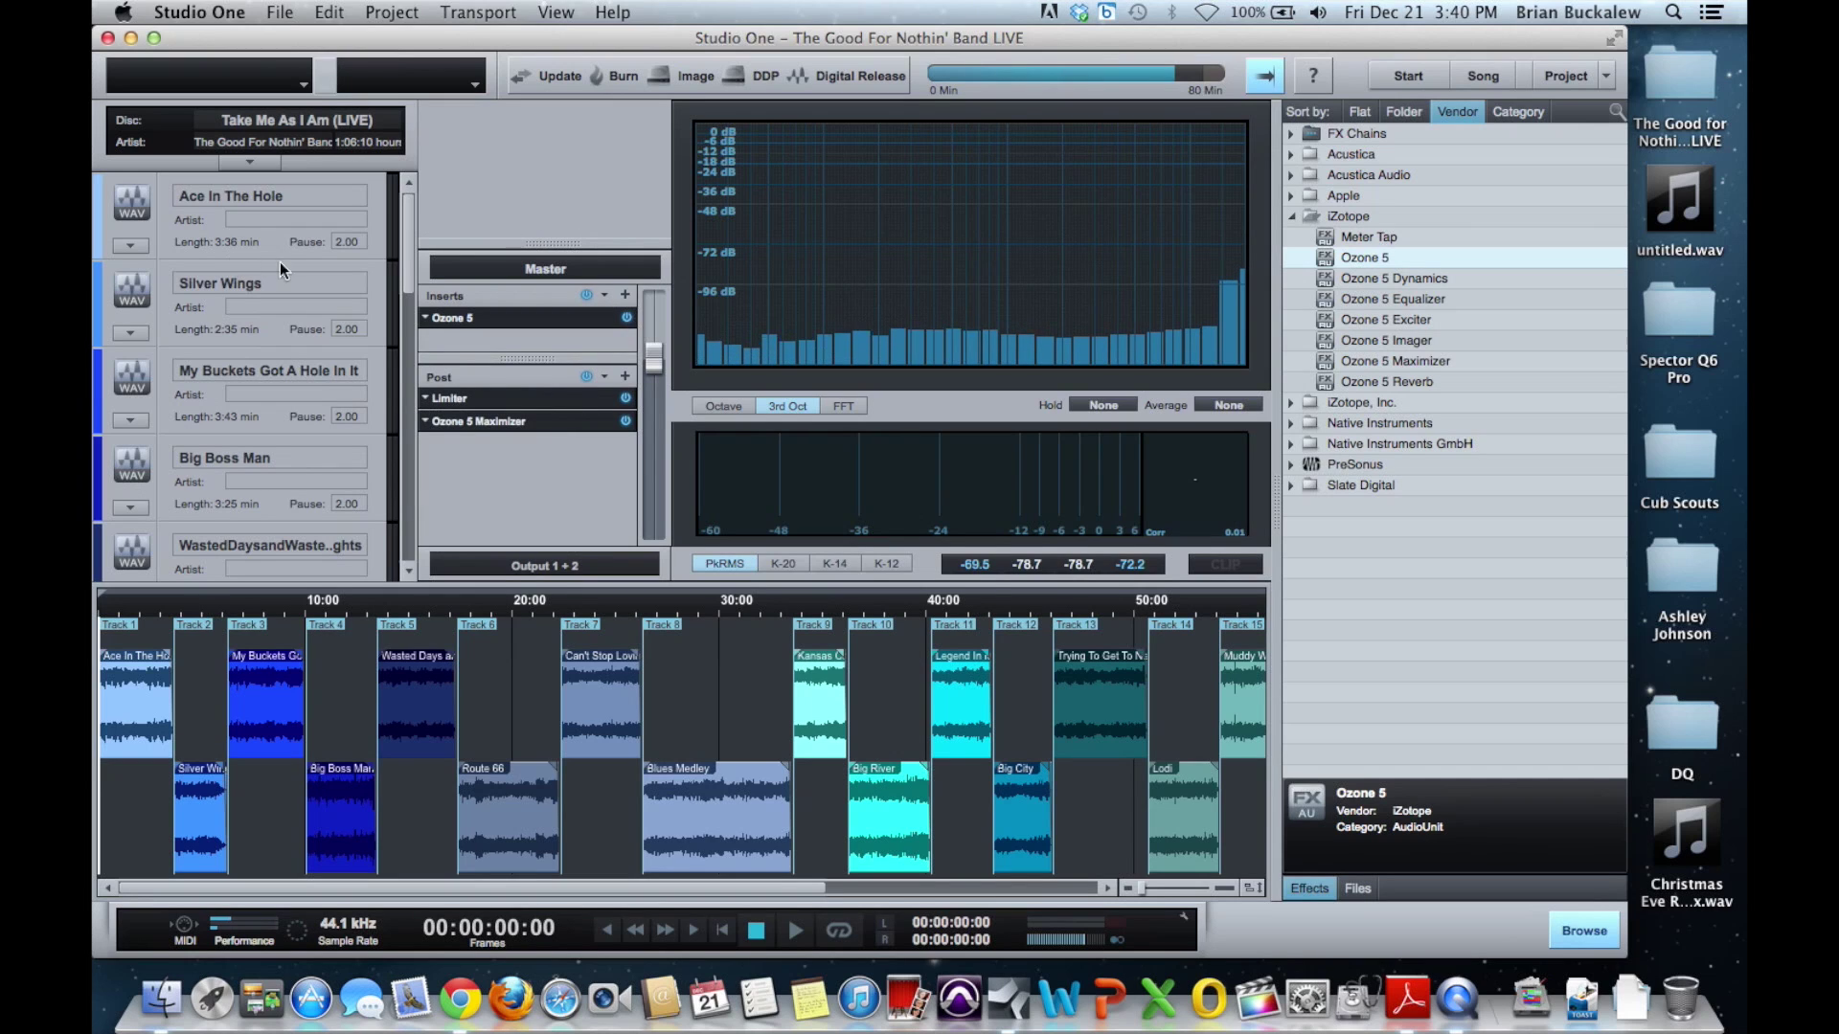
Check the insert effects of Ace In The Hole, Silver Wings and My Buckets Got A Hole In It
click(170, 246)
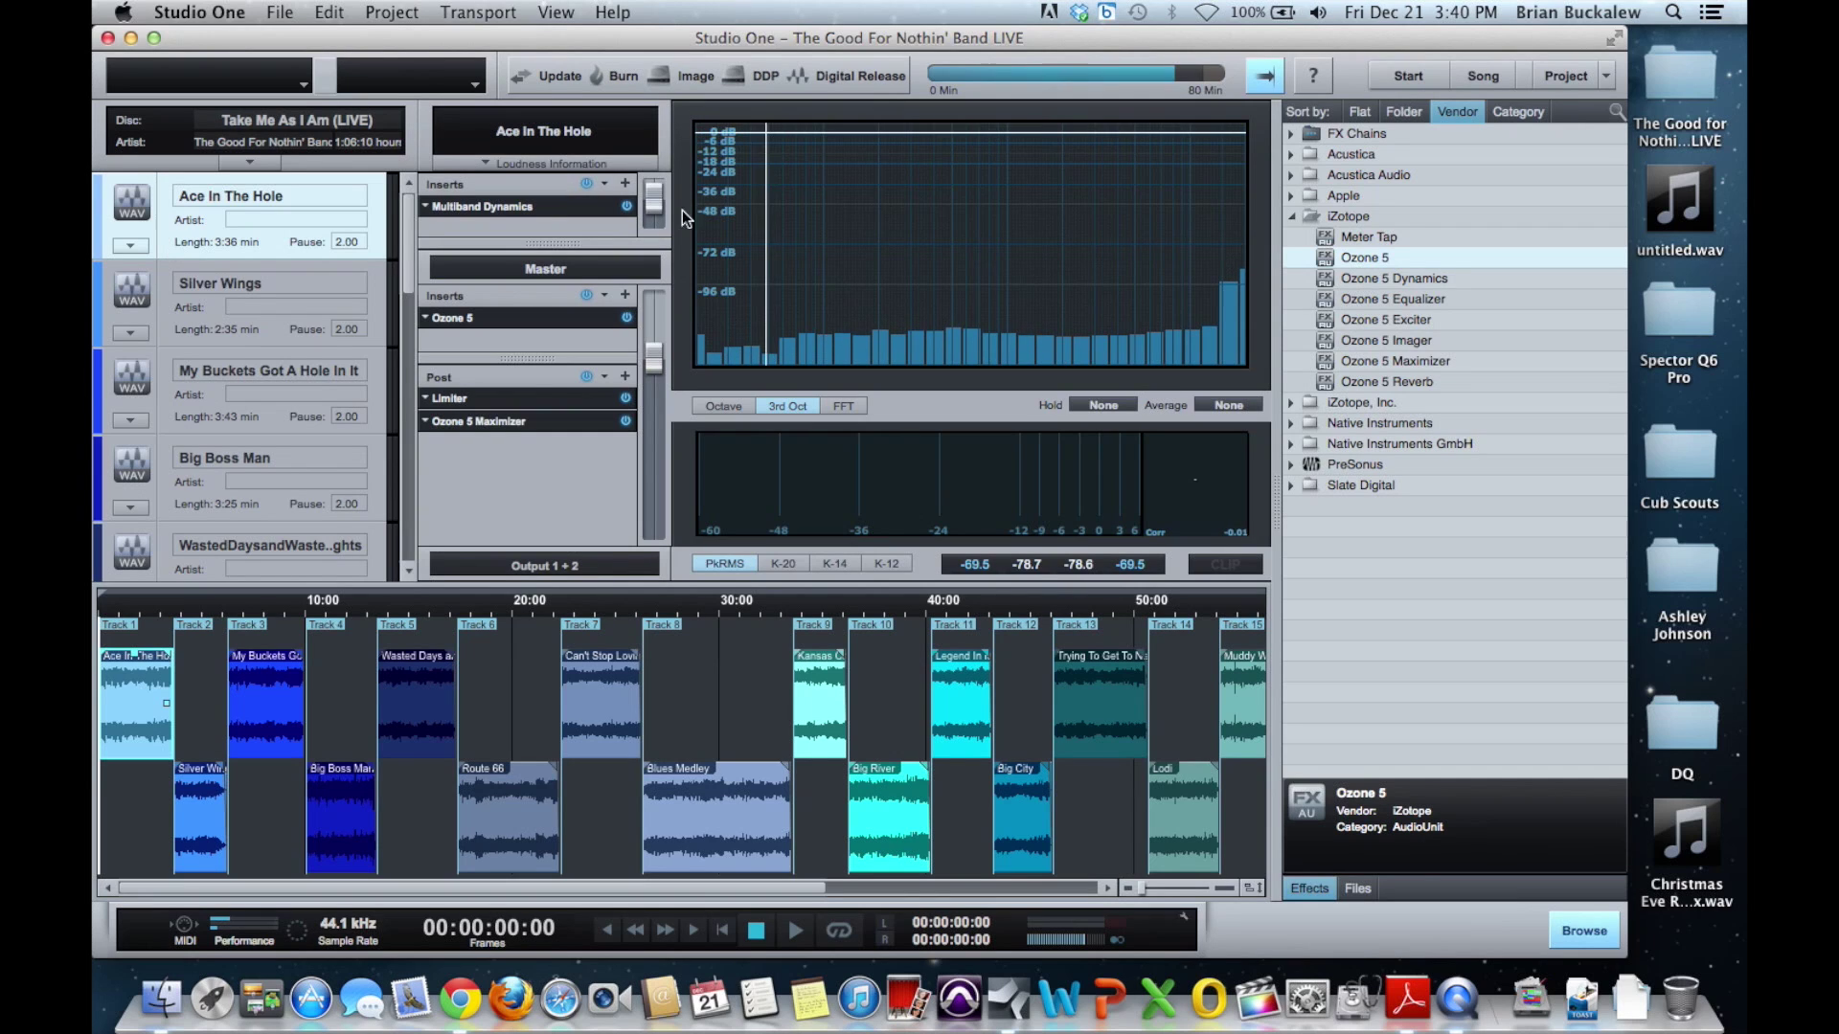
click(156, 309)
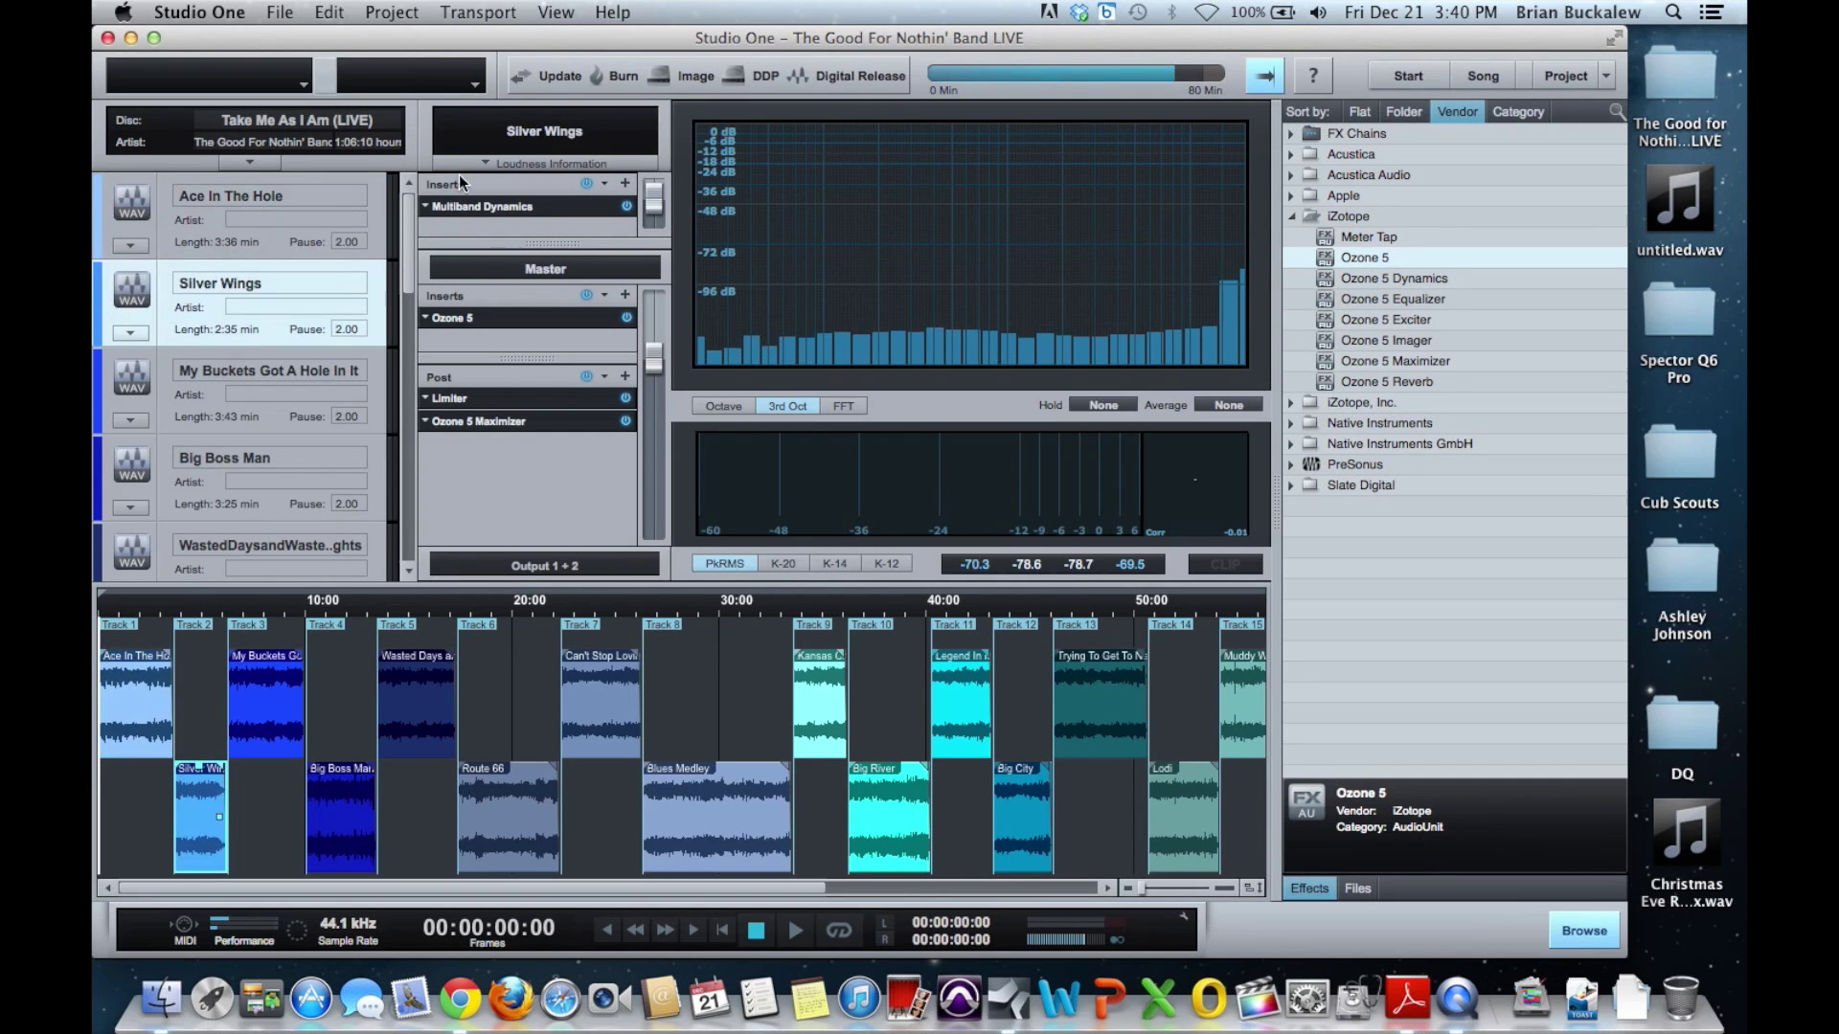
click(163, 388)
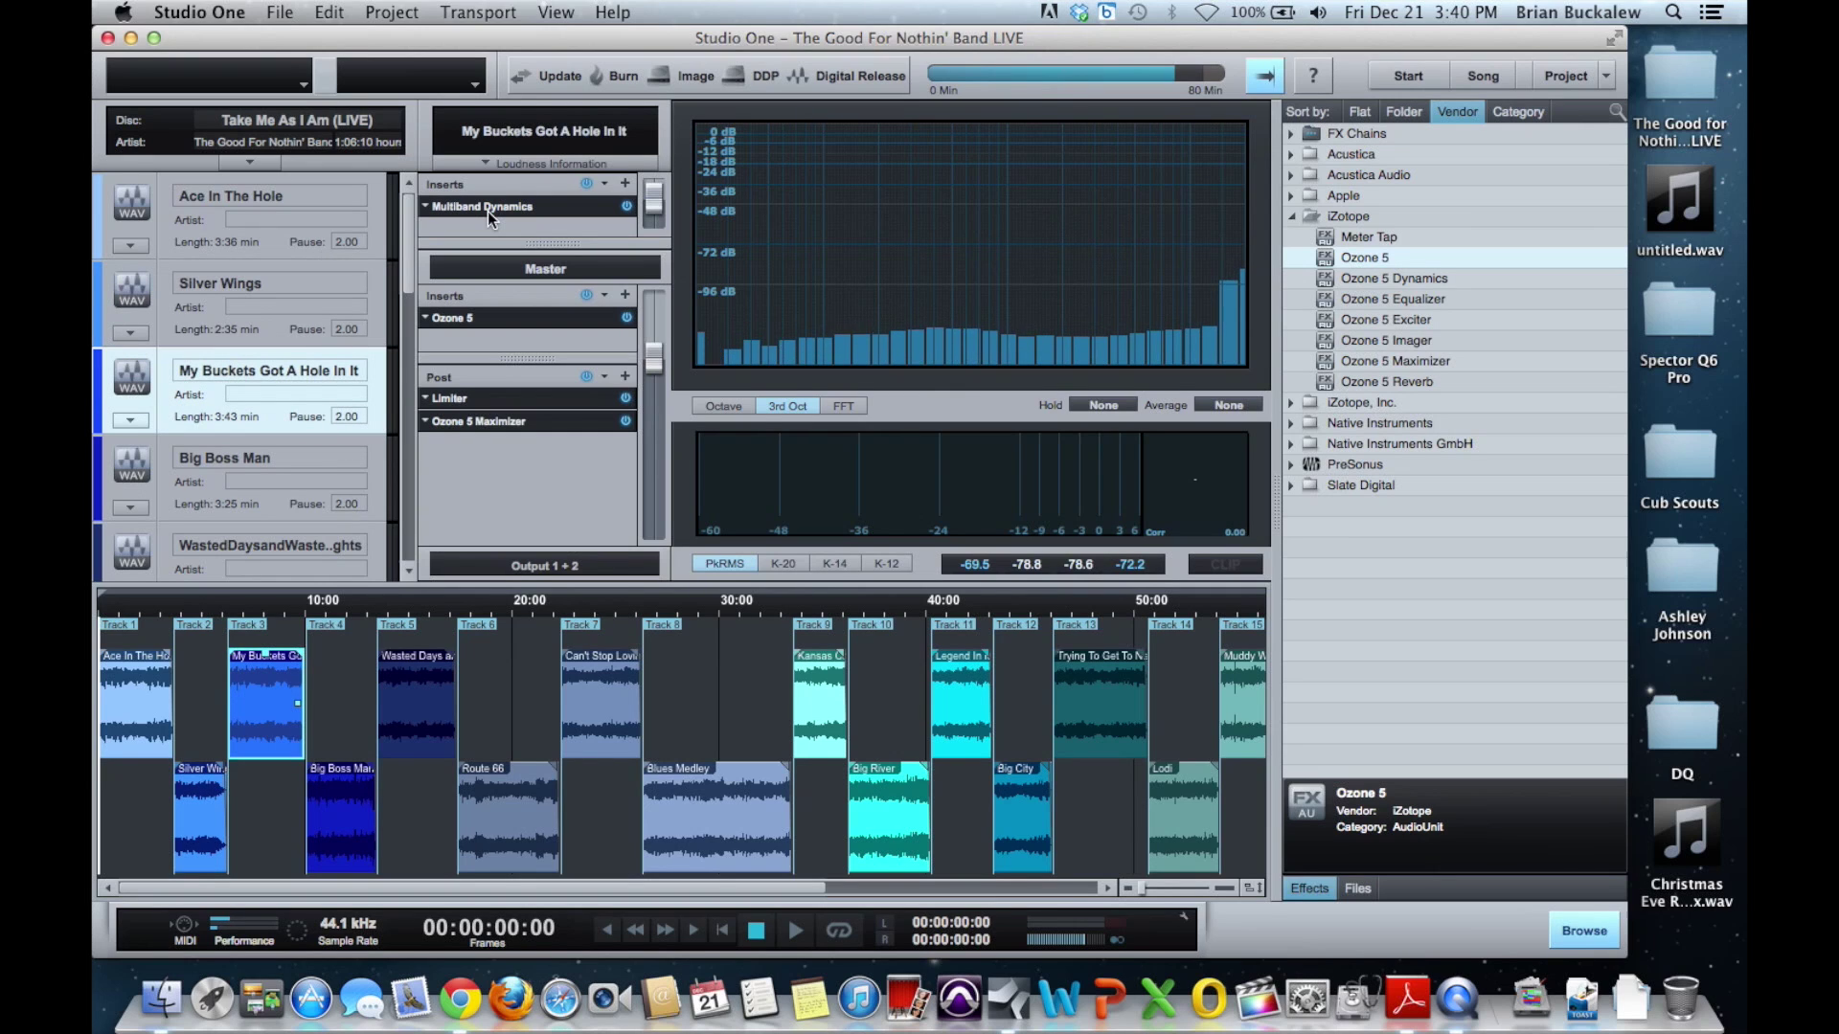
Open the Ozone 5 insert on the master and dismiss its Preset Manager
double_click(492, 319)
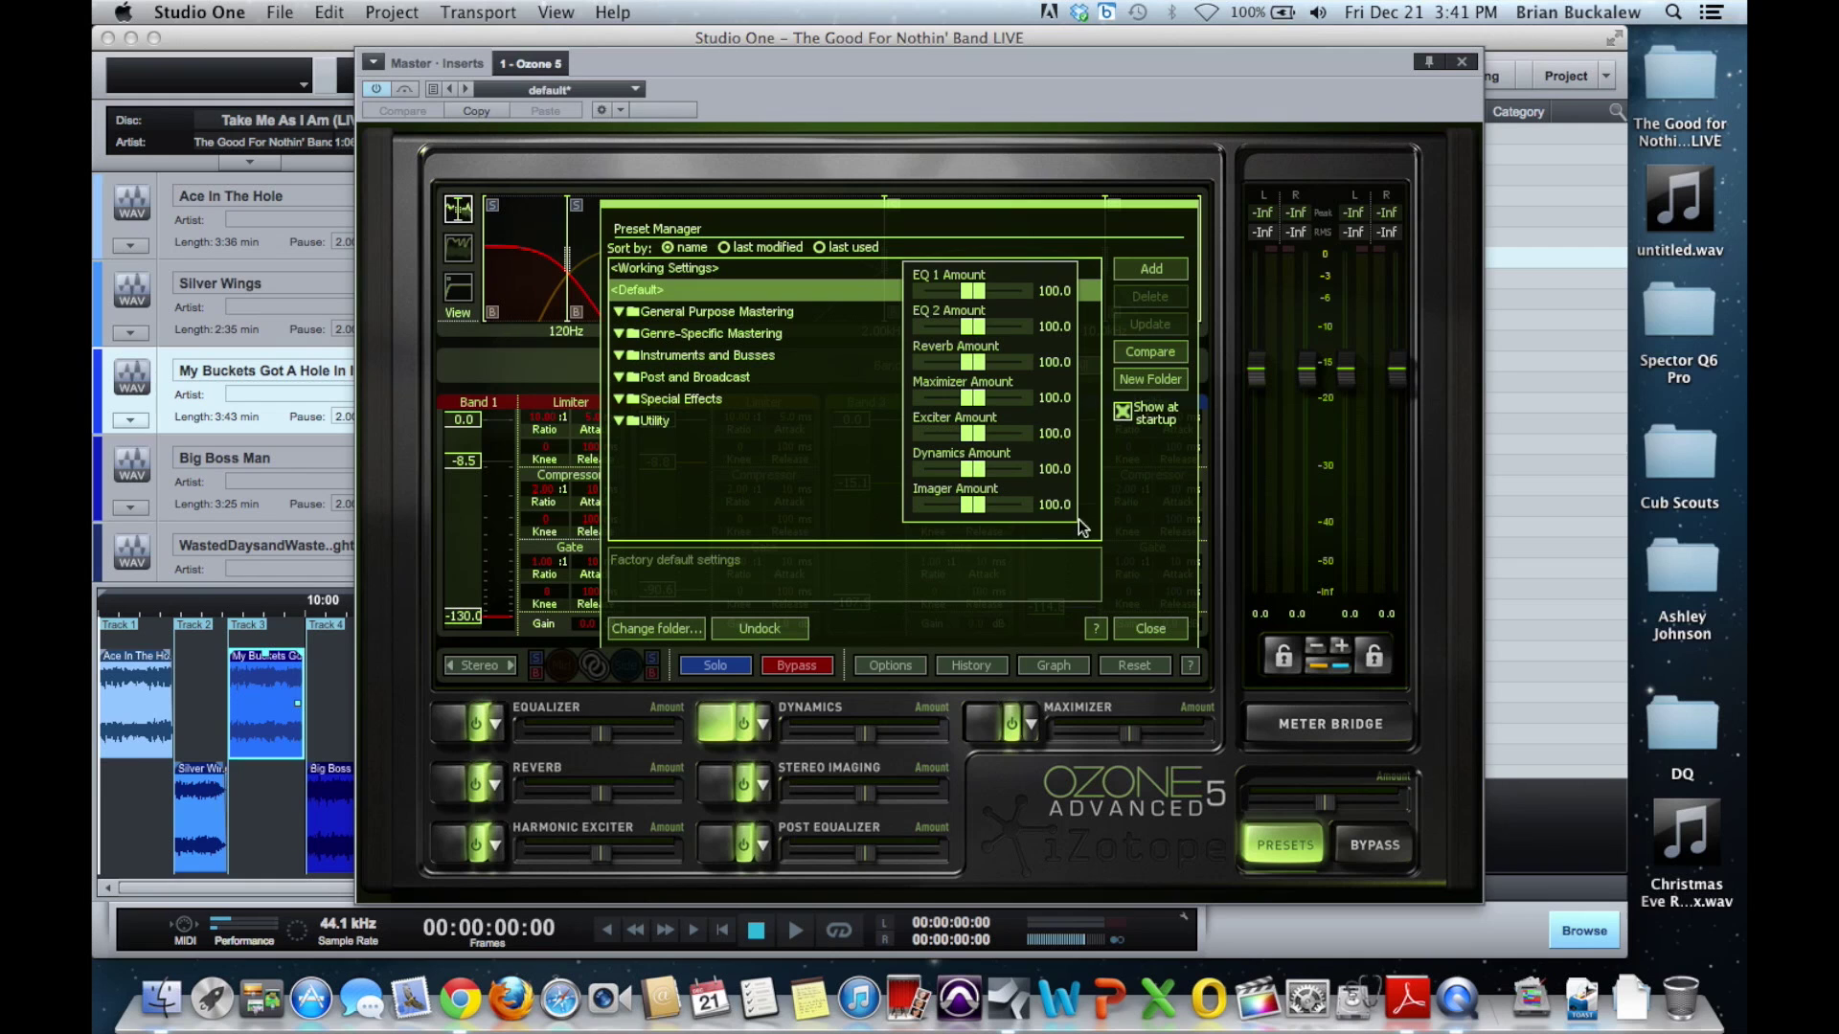
click(1142, 621)
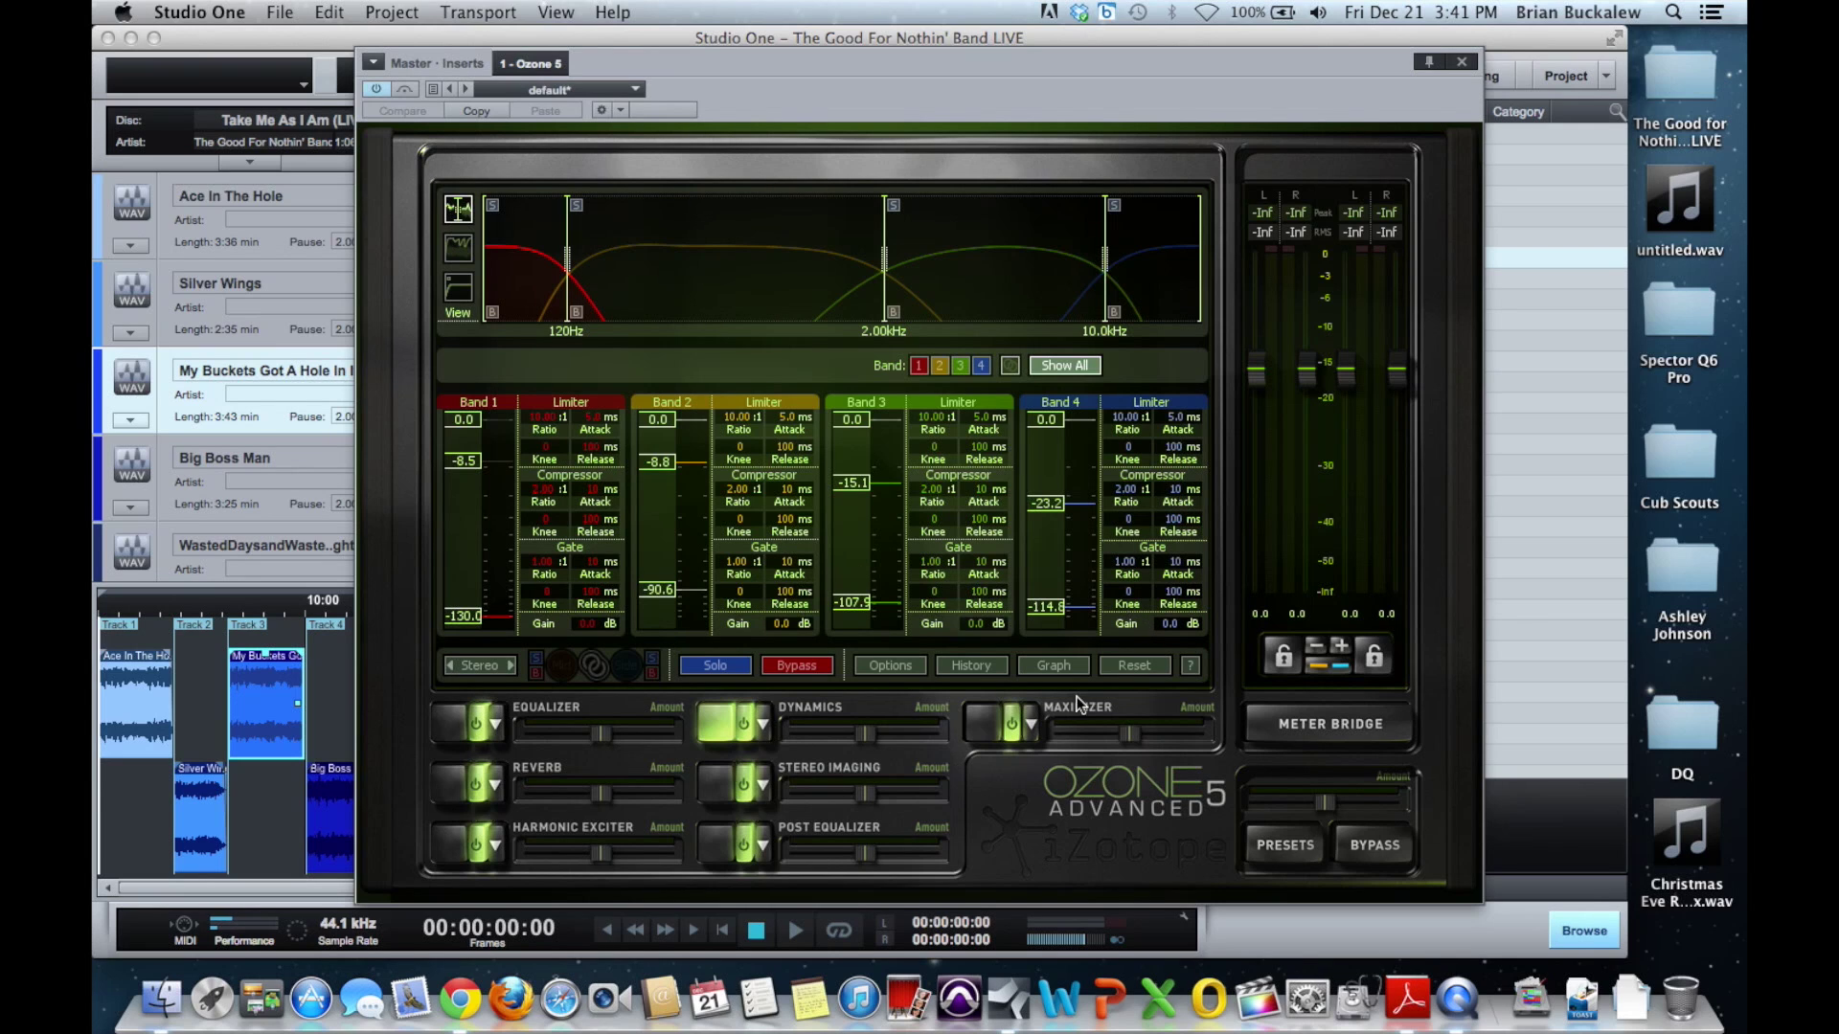
Try moving EQ 2 ahead of Chan. Ops. in Ozone's filter graph, and return it to the end of the chain
click(1063, 666)
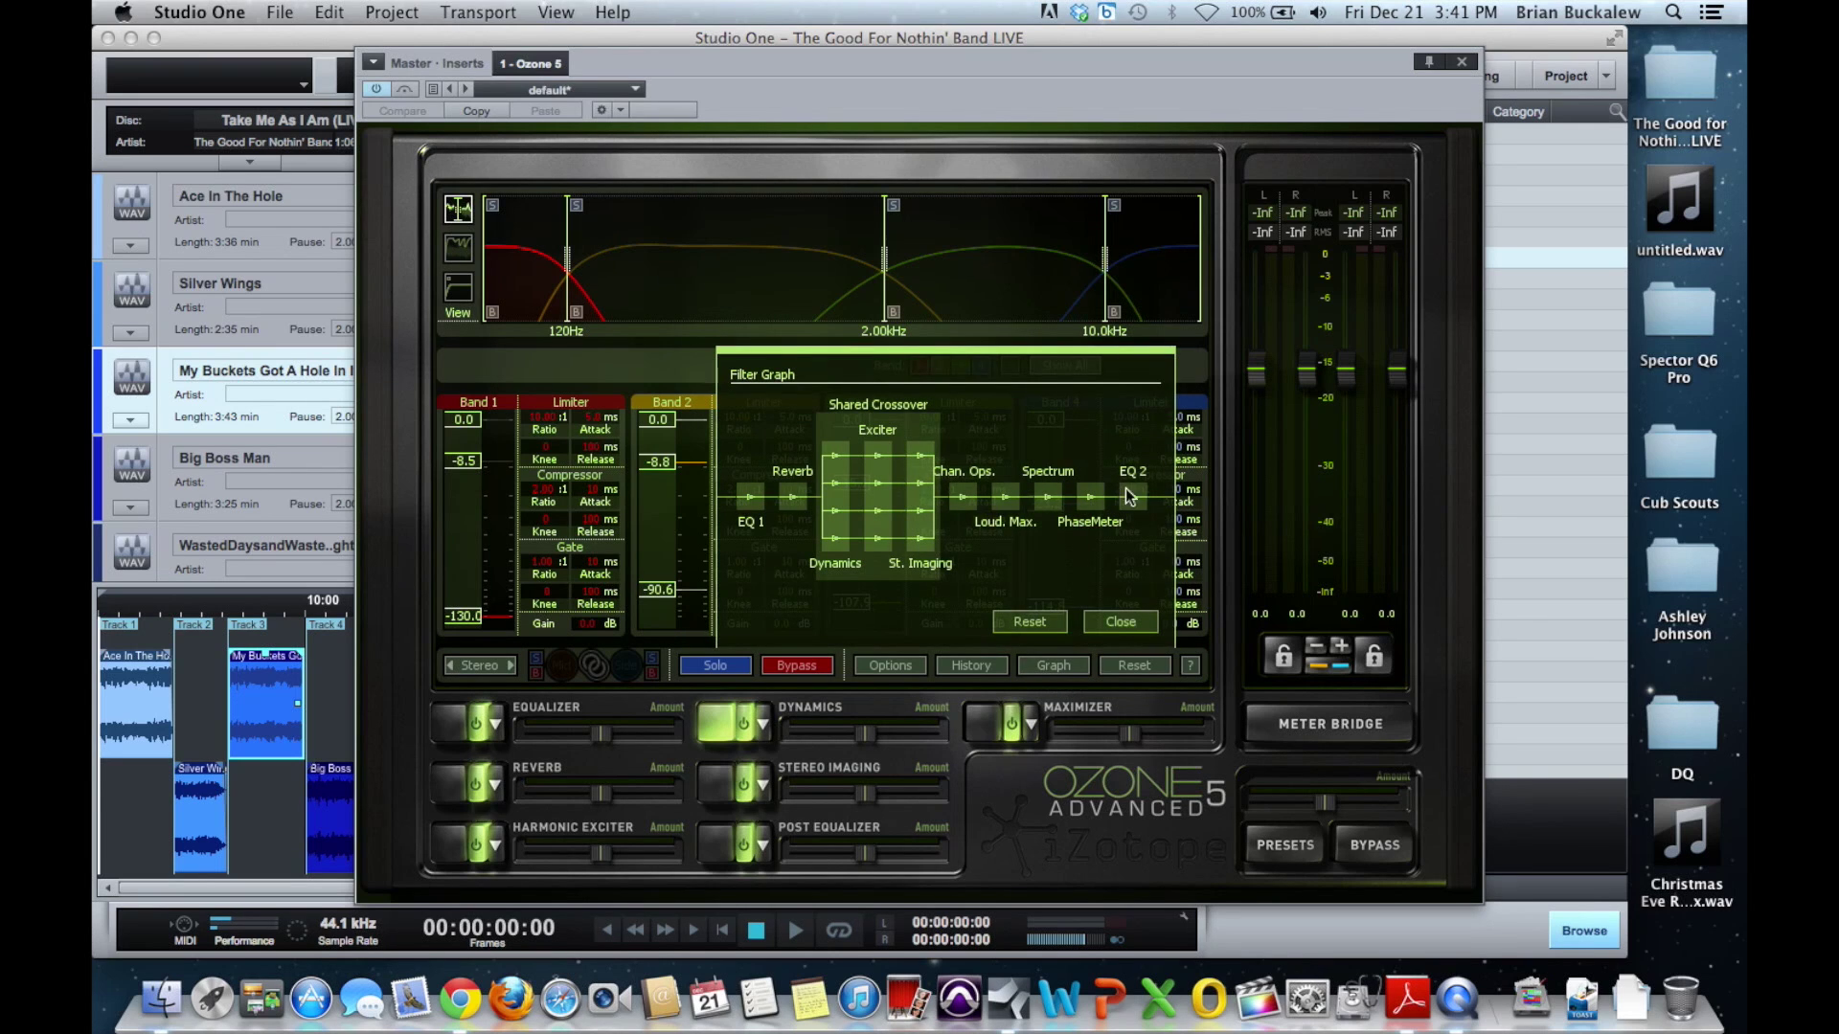
drag(1133, 493, 960, 498)
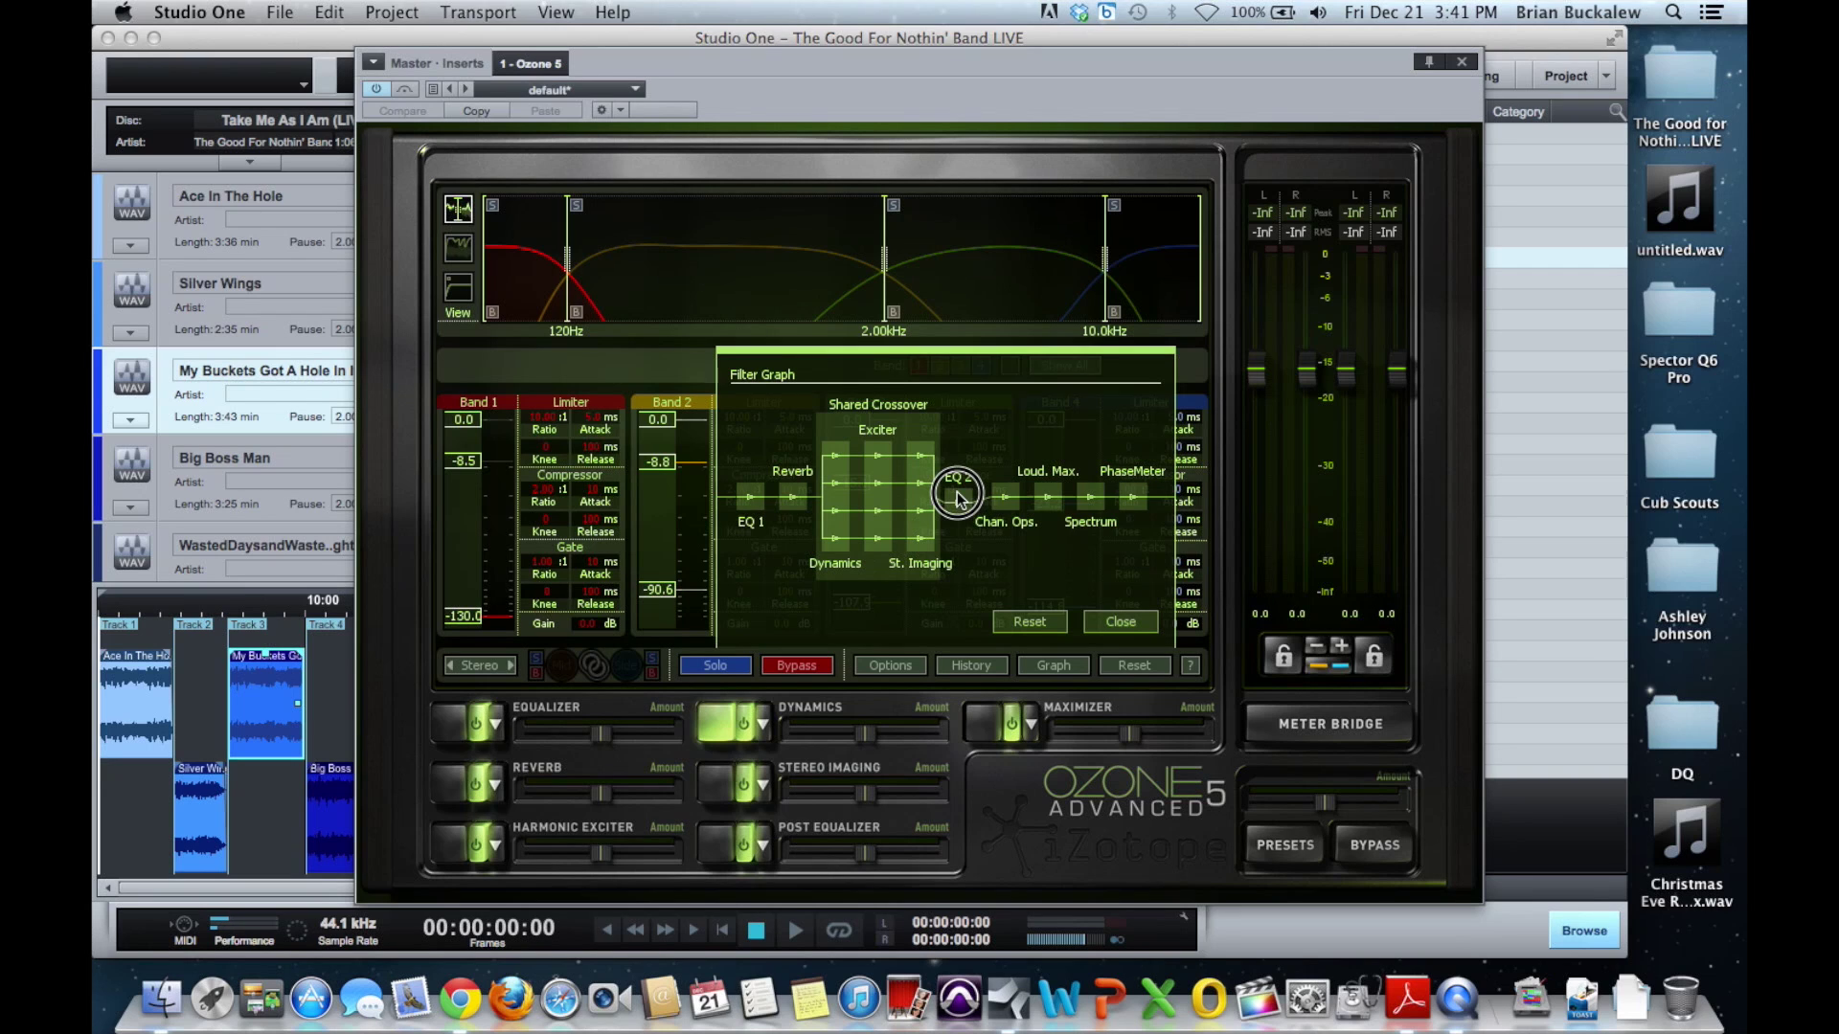
drag(960, 498, 1146, 492)
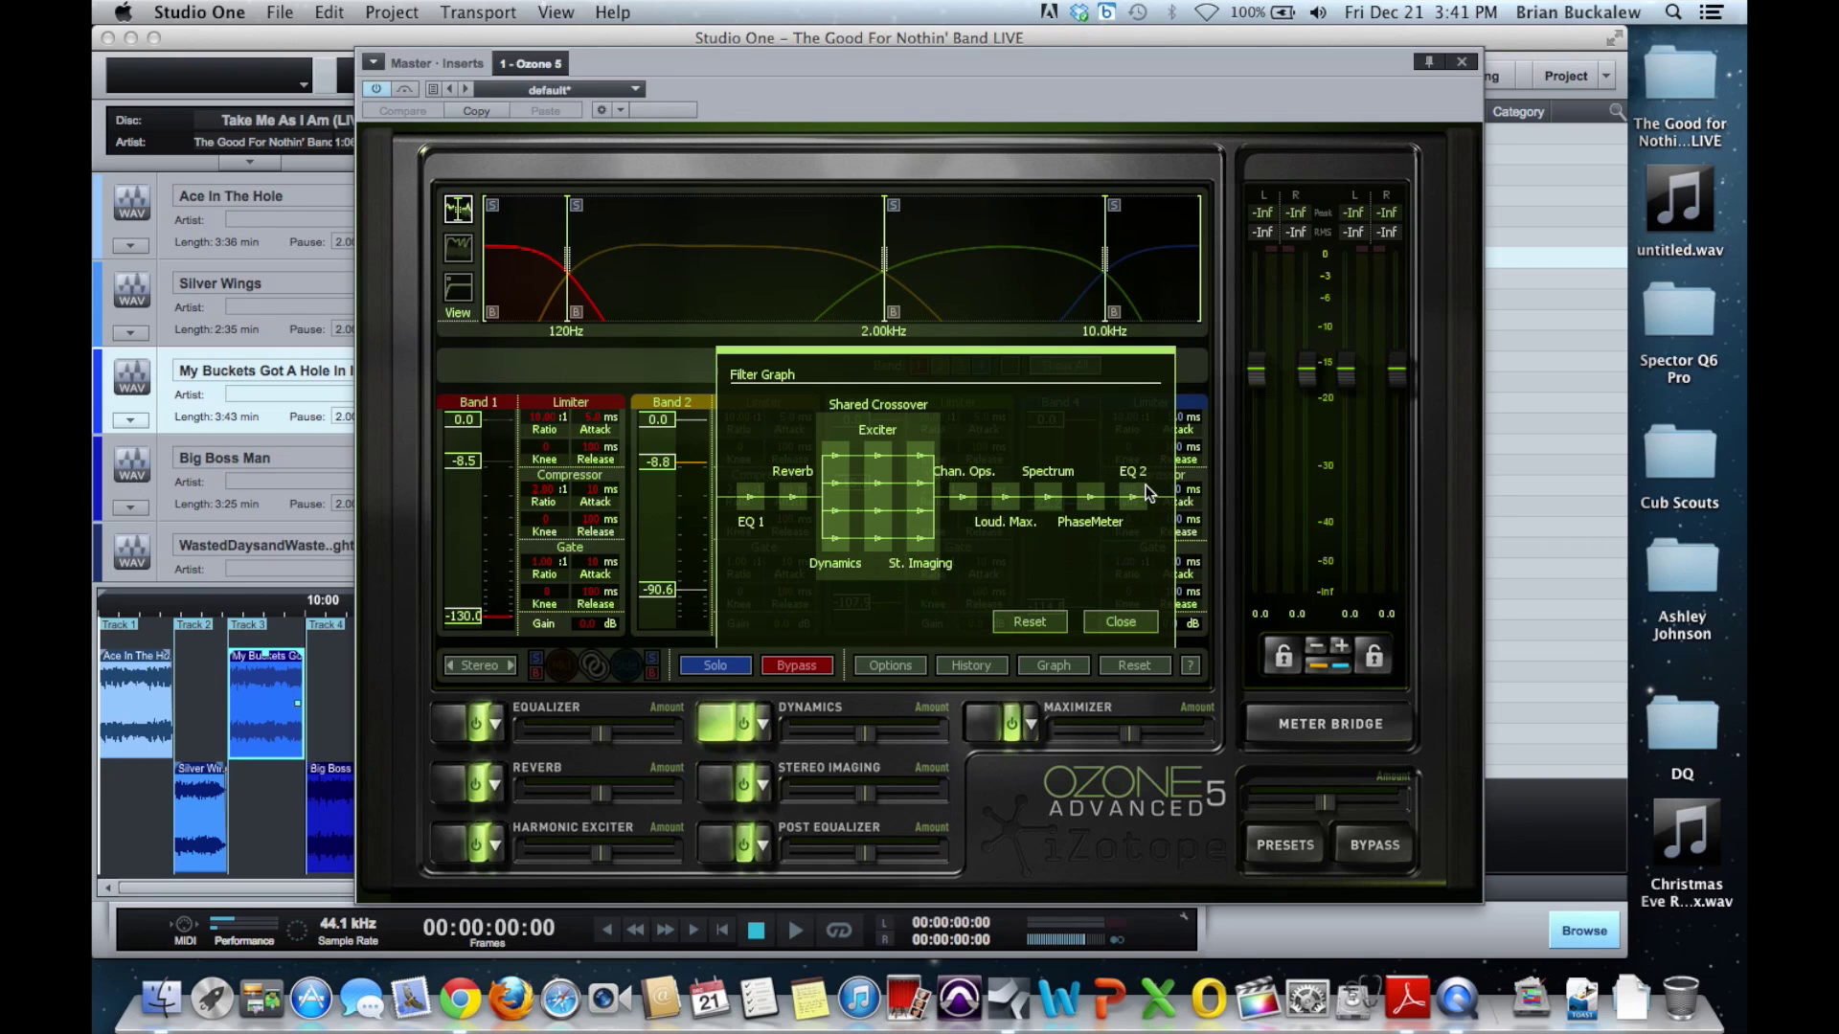
click(1091, 620)
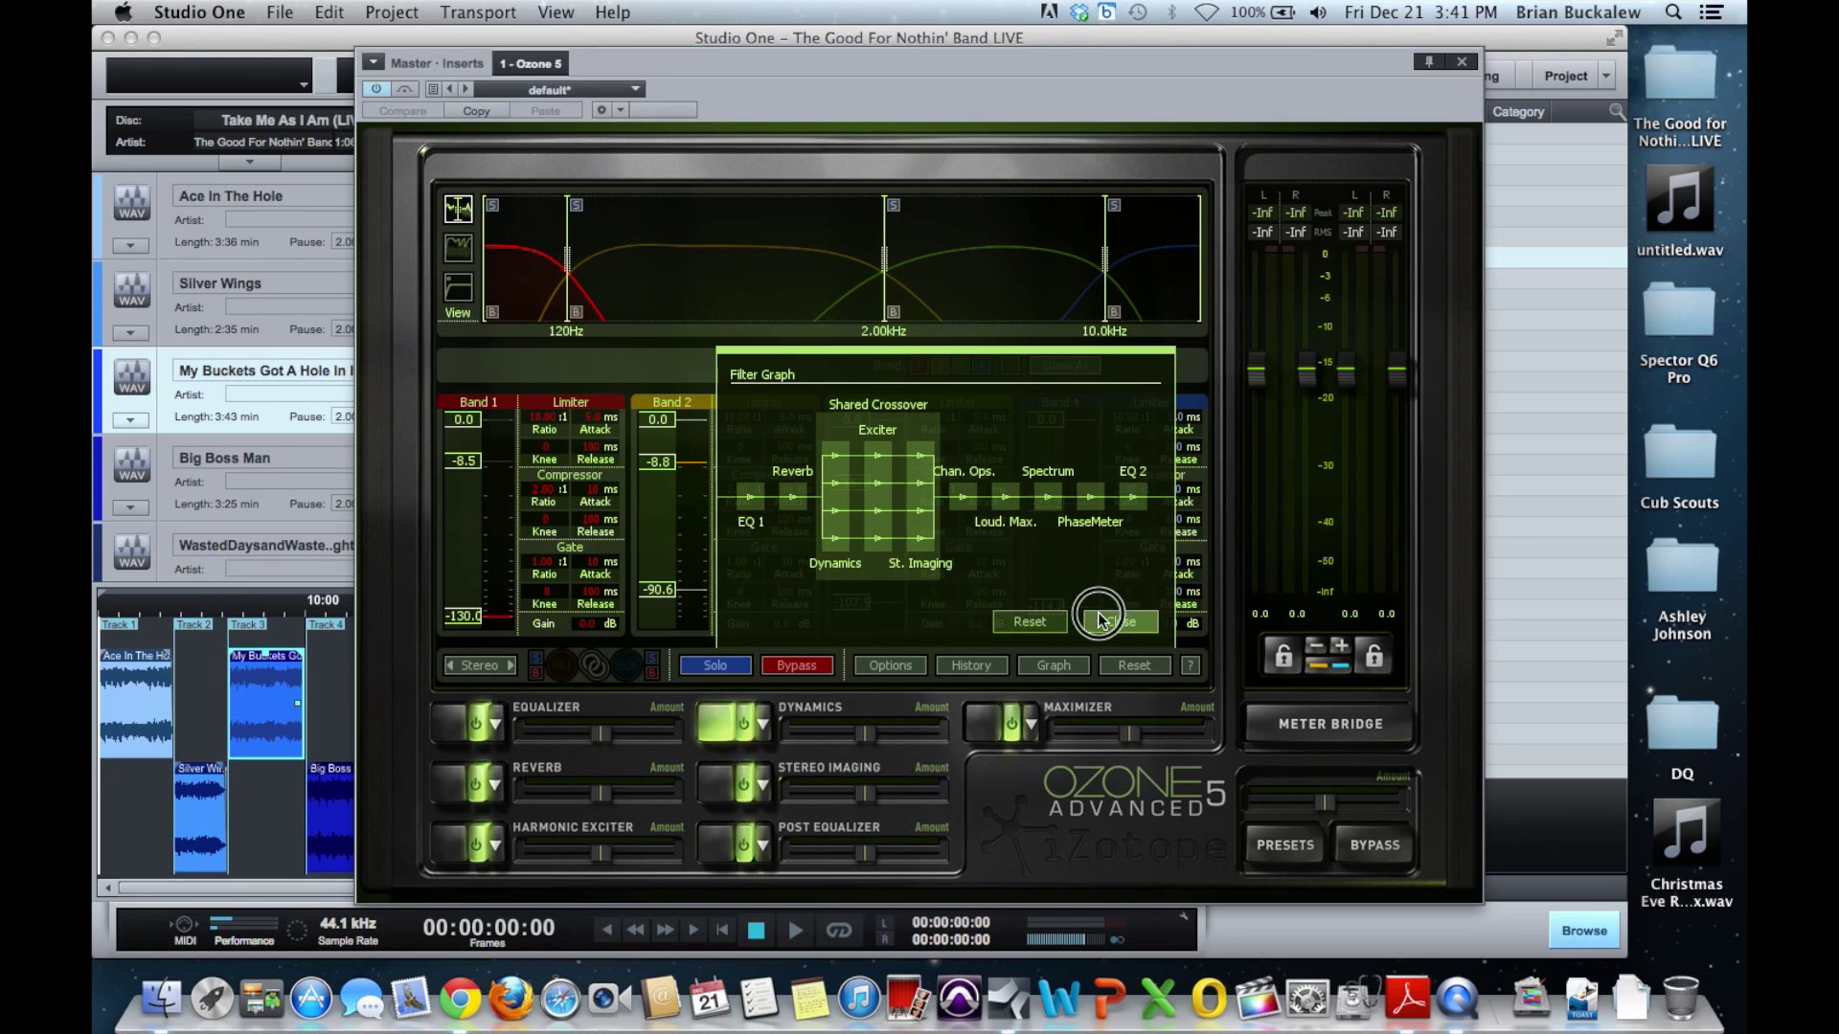
Examine Ozone's Post Equalizer, Equalizer, Reverb and Harmonic Exciter settings
click(717, 844)
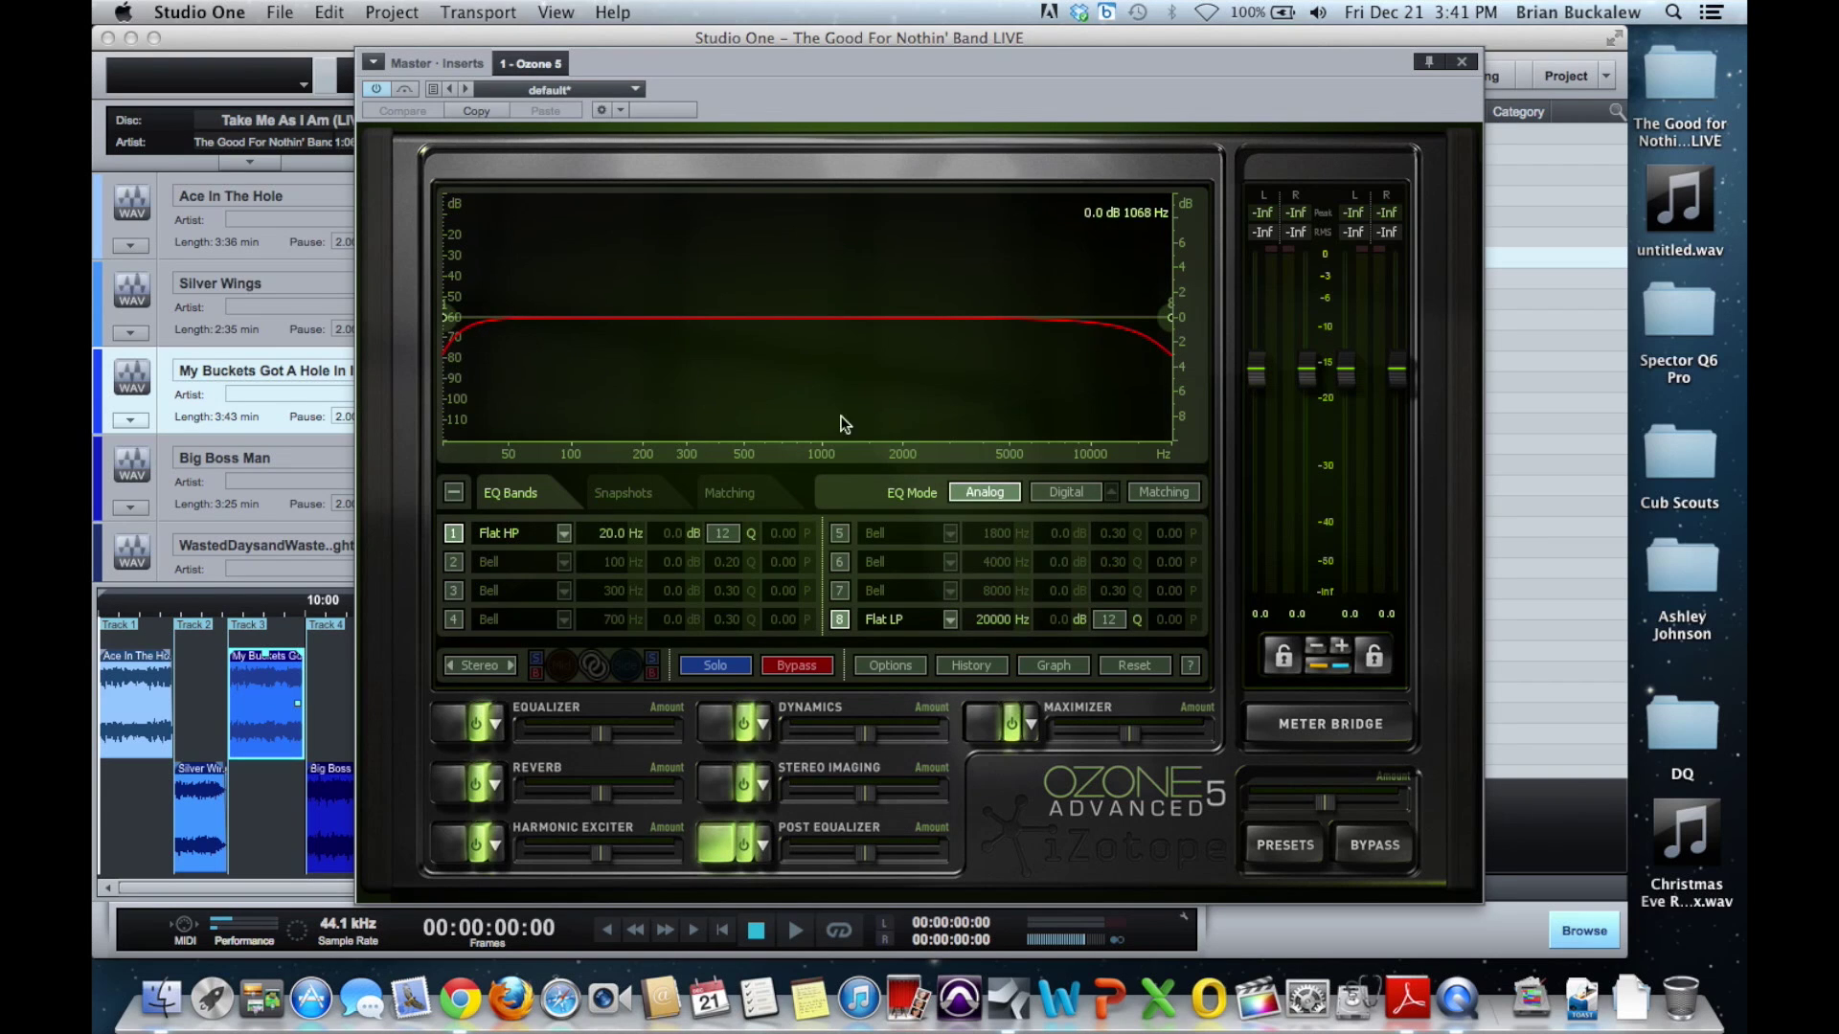
click(442, 725)
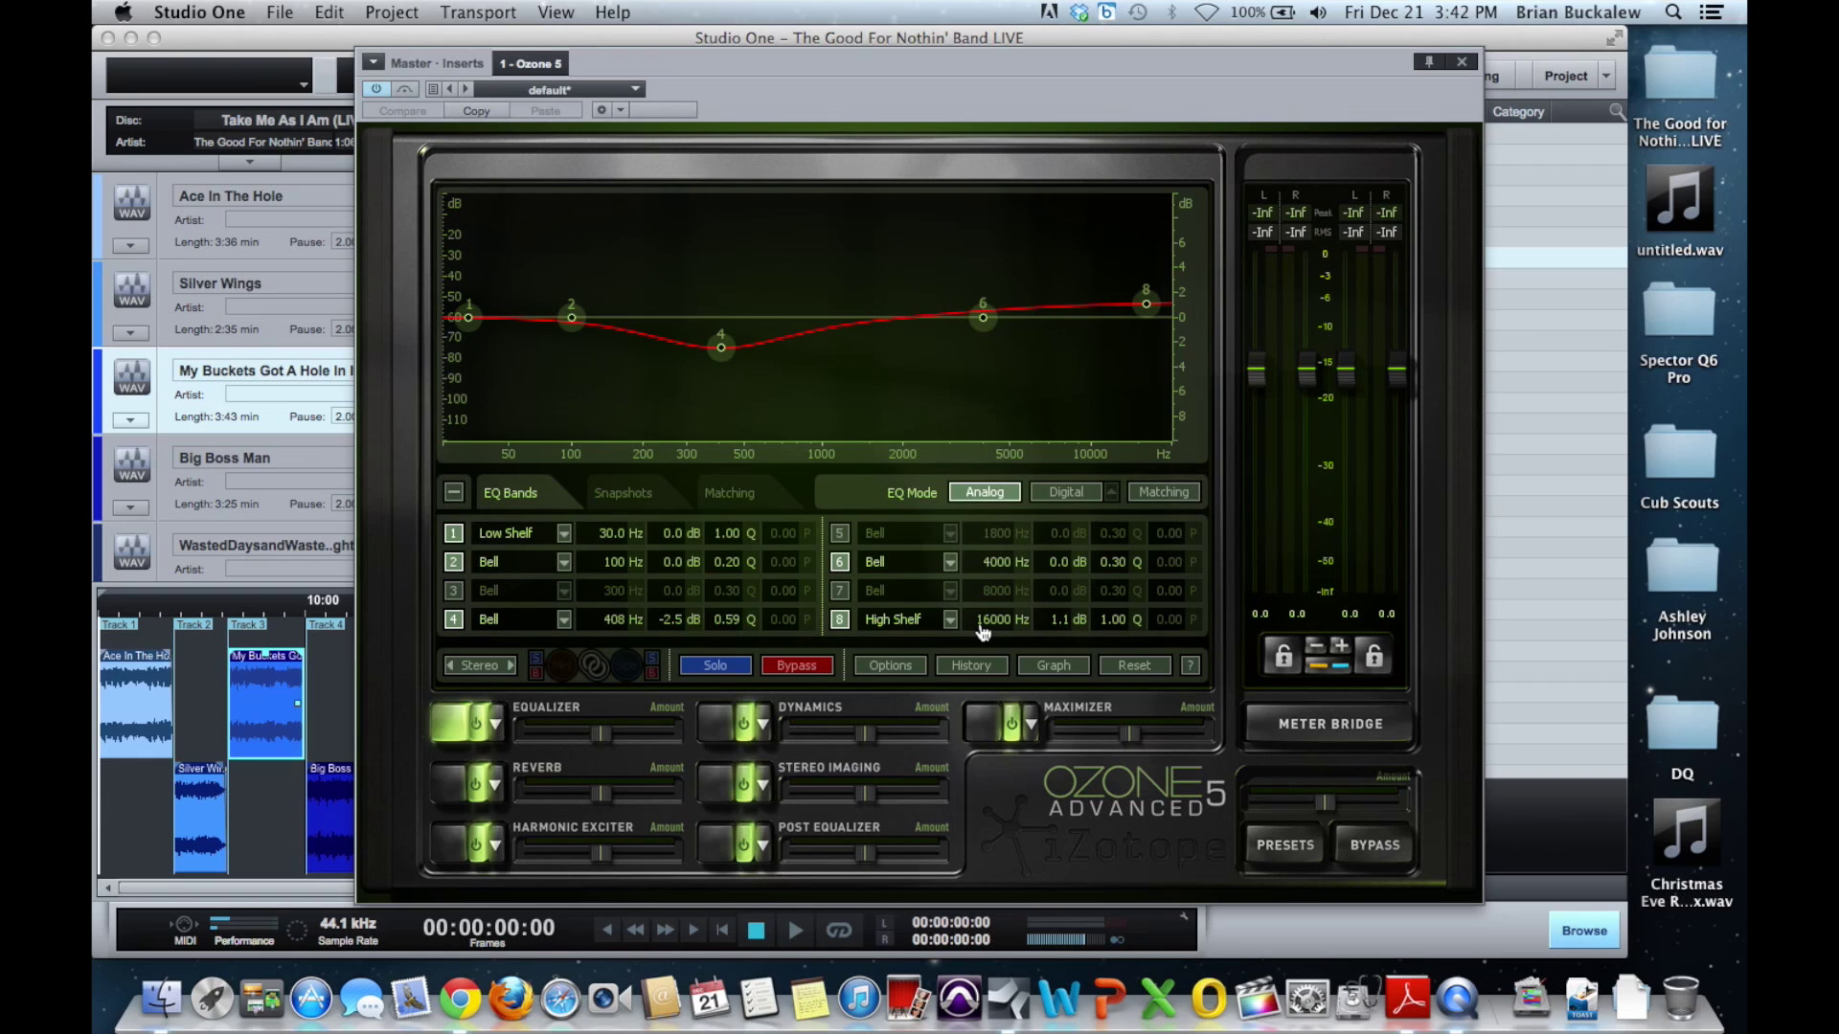
click(450, 784)
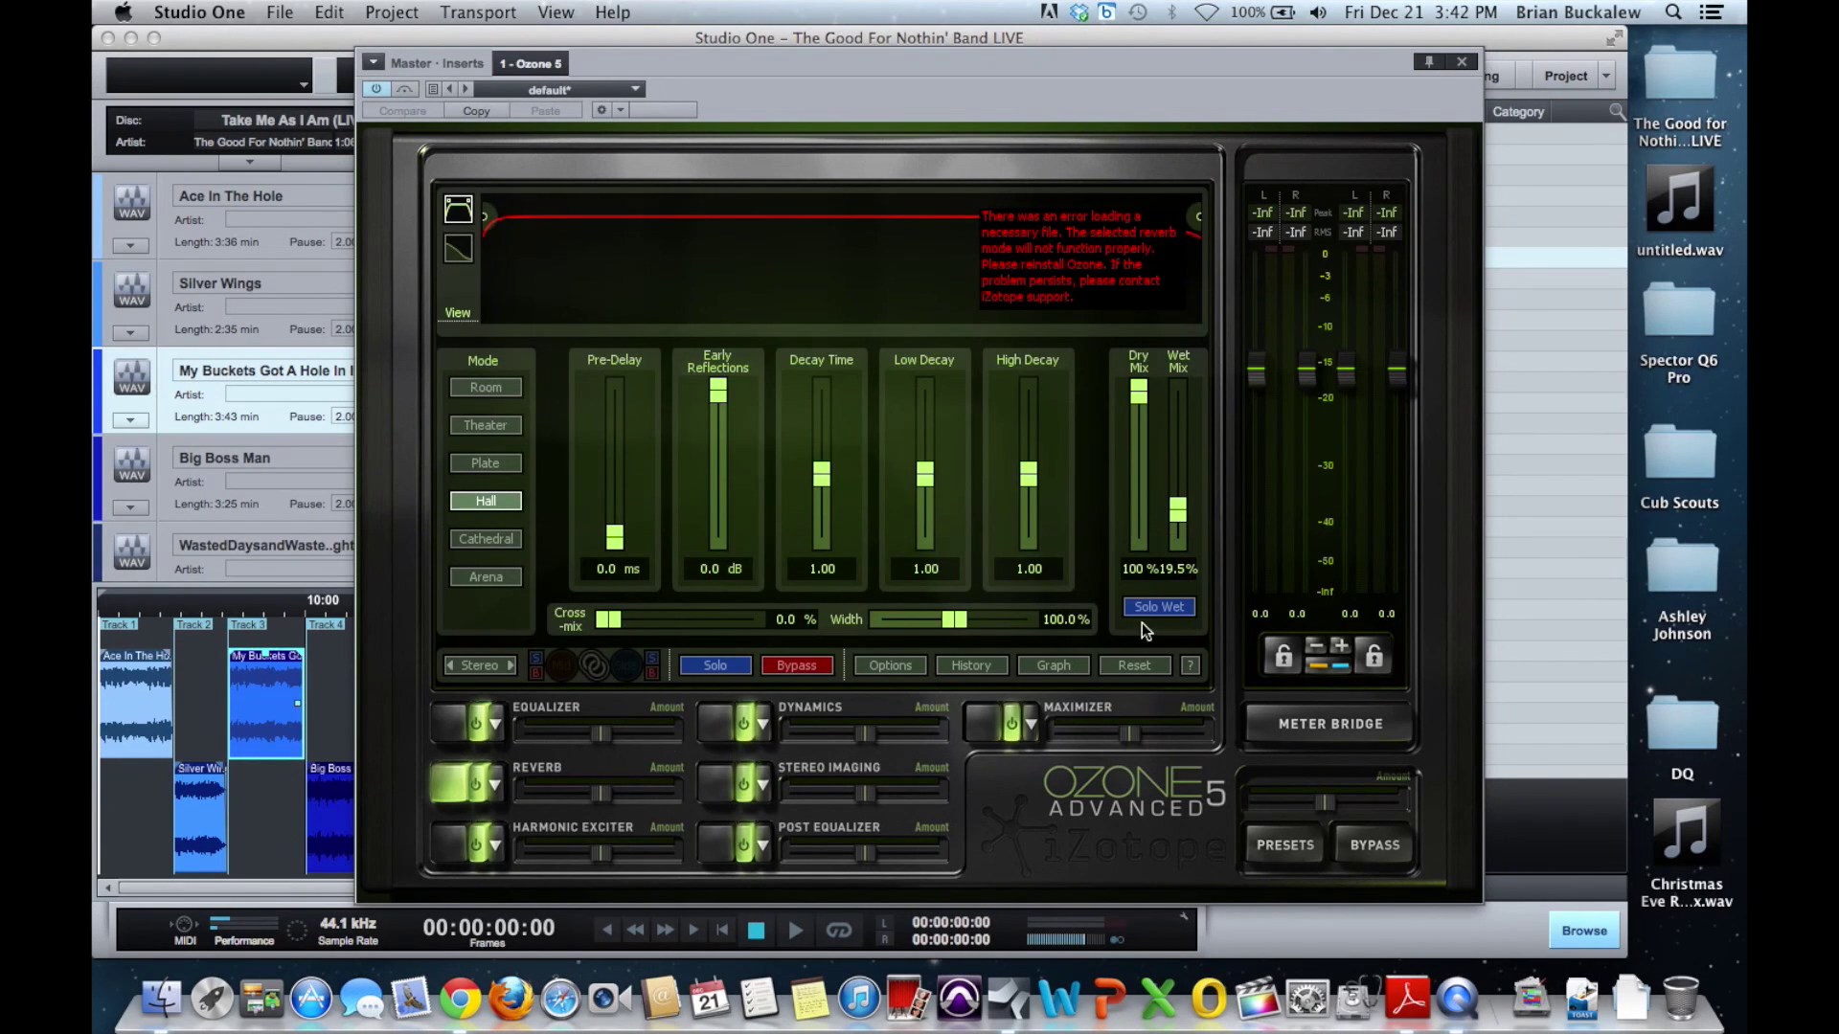
click(452, 853)
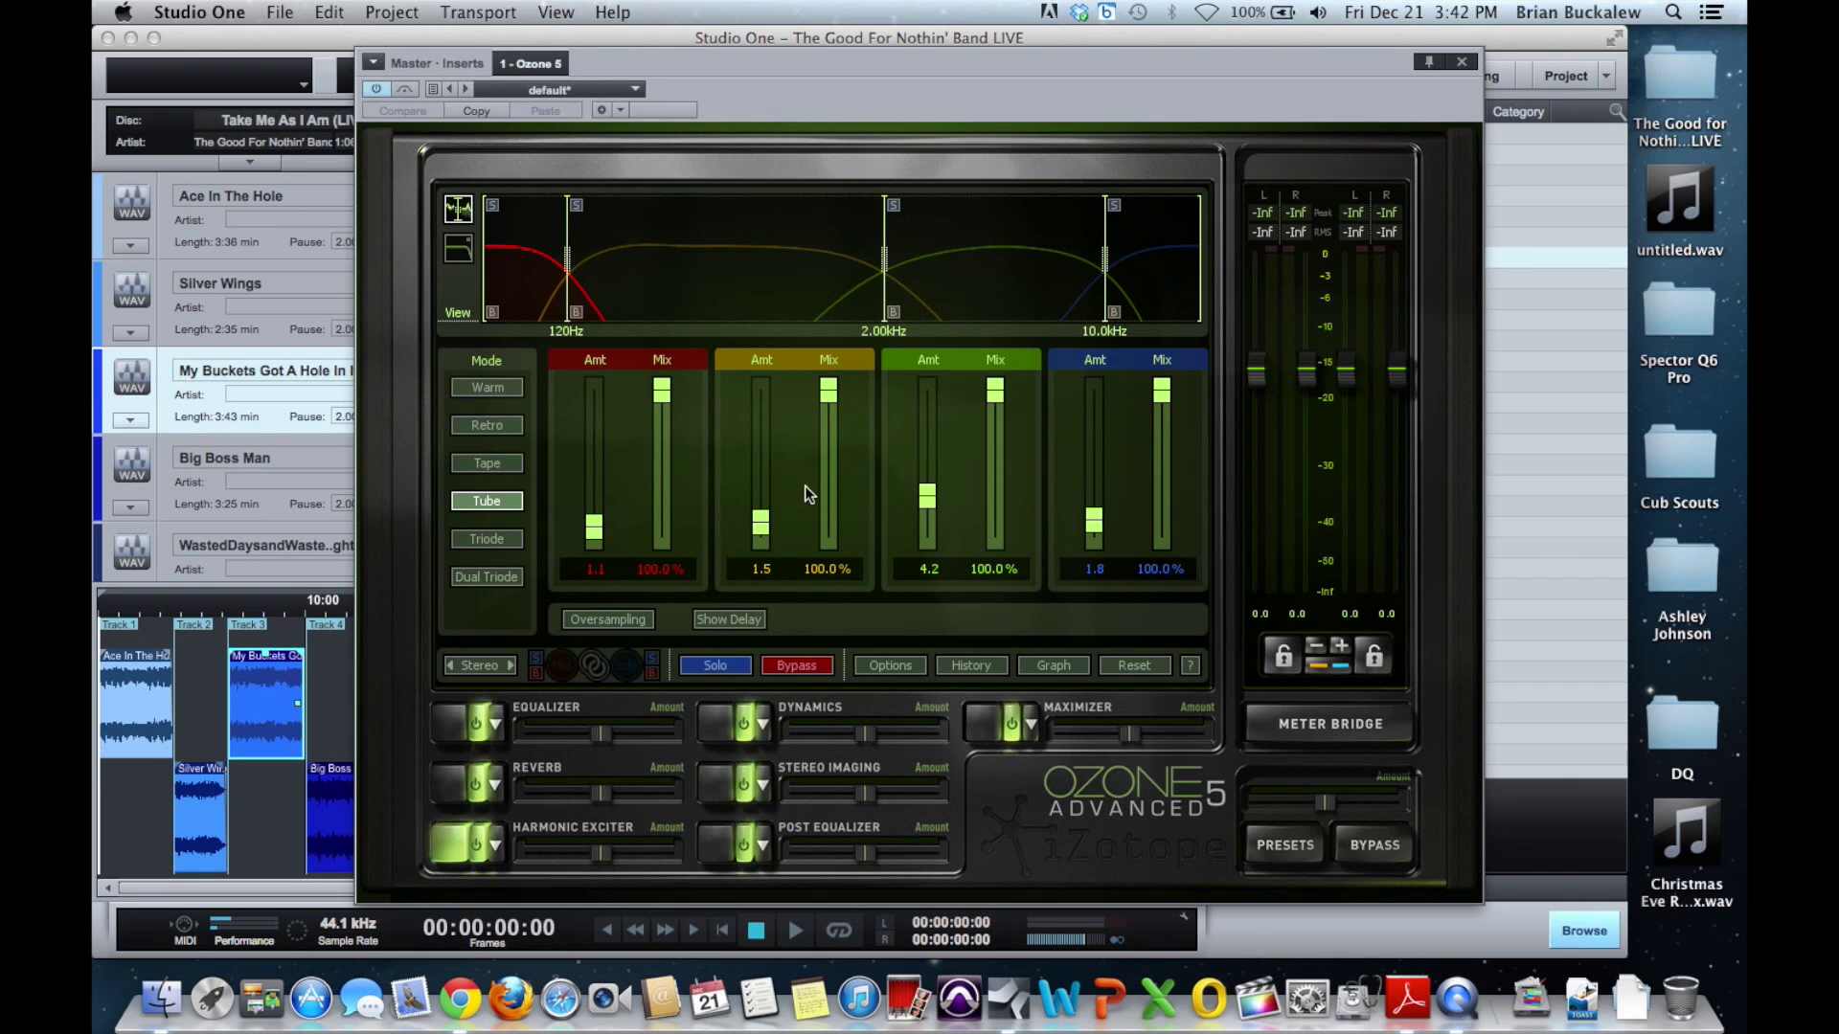
Examine Ozone's Dynamics, Stereo Imaging, Post Equalizer and Maximizer settings, and close the plug-in
click(708, 731)
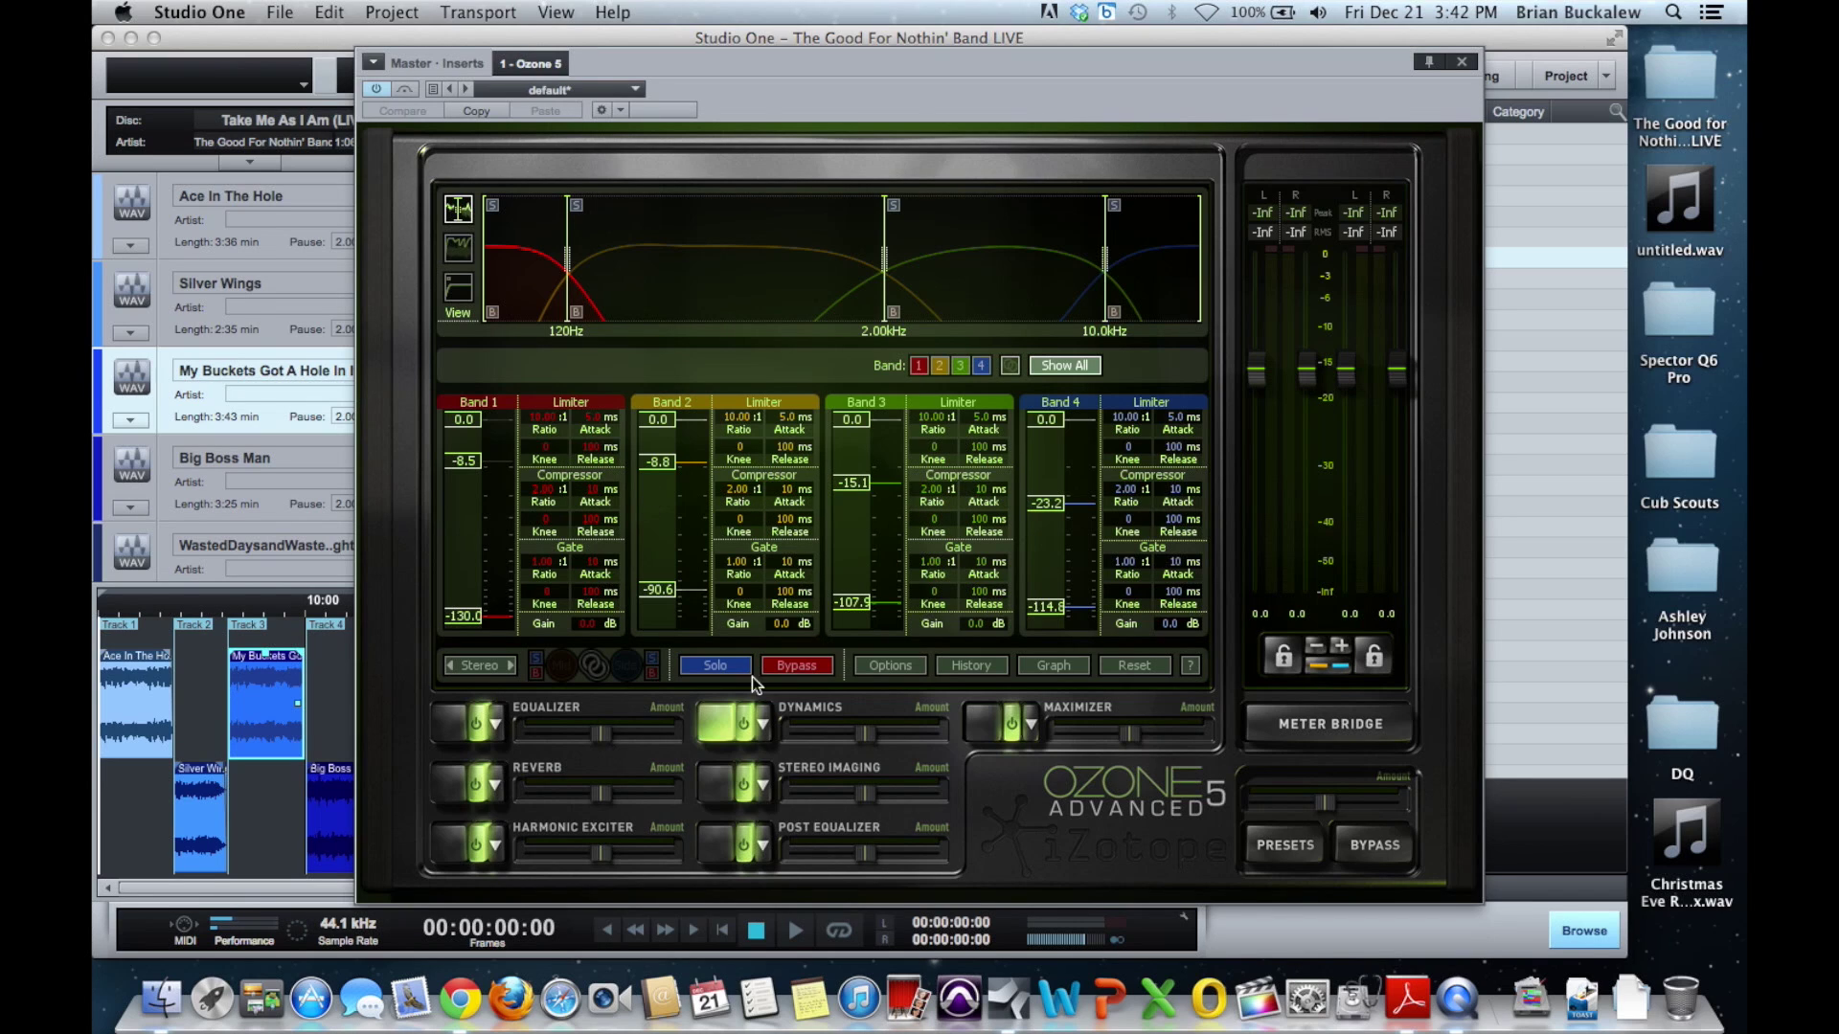
click(715, 784)
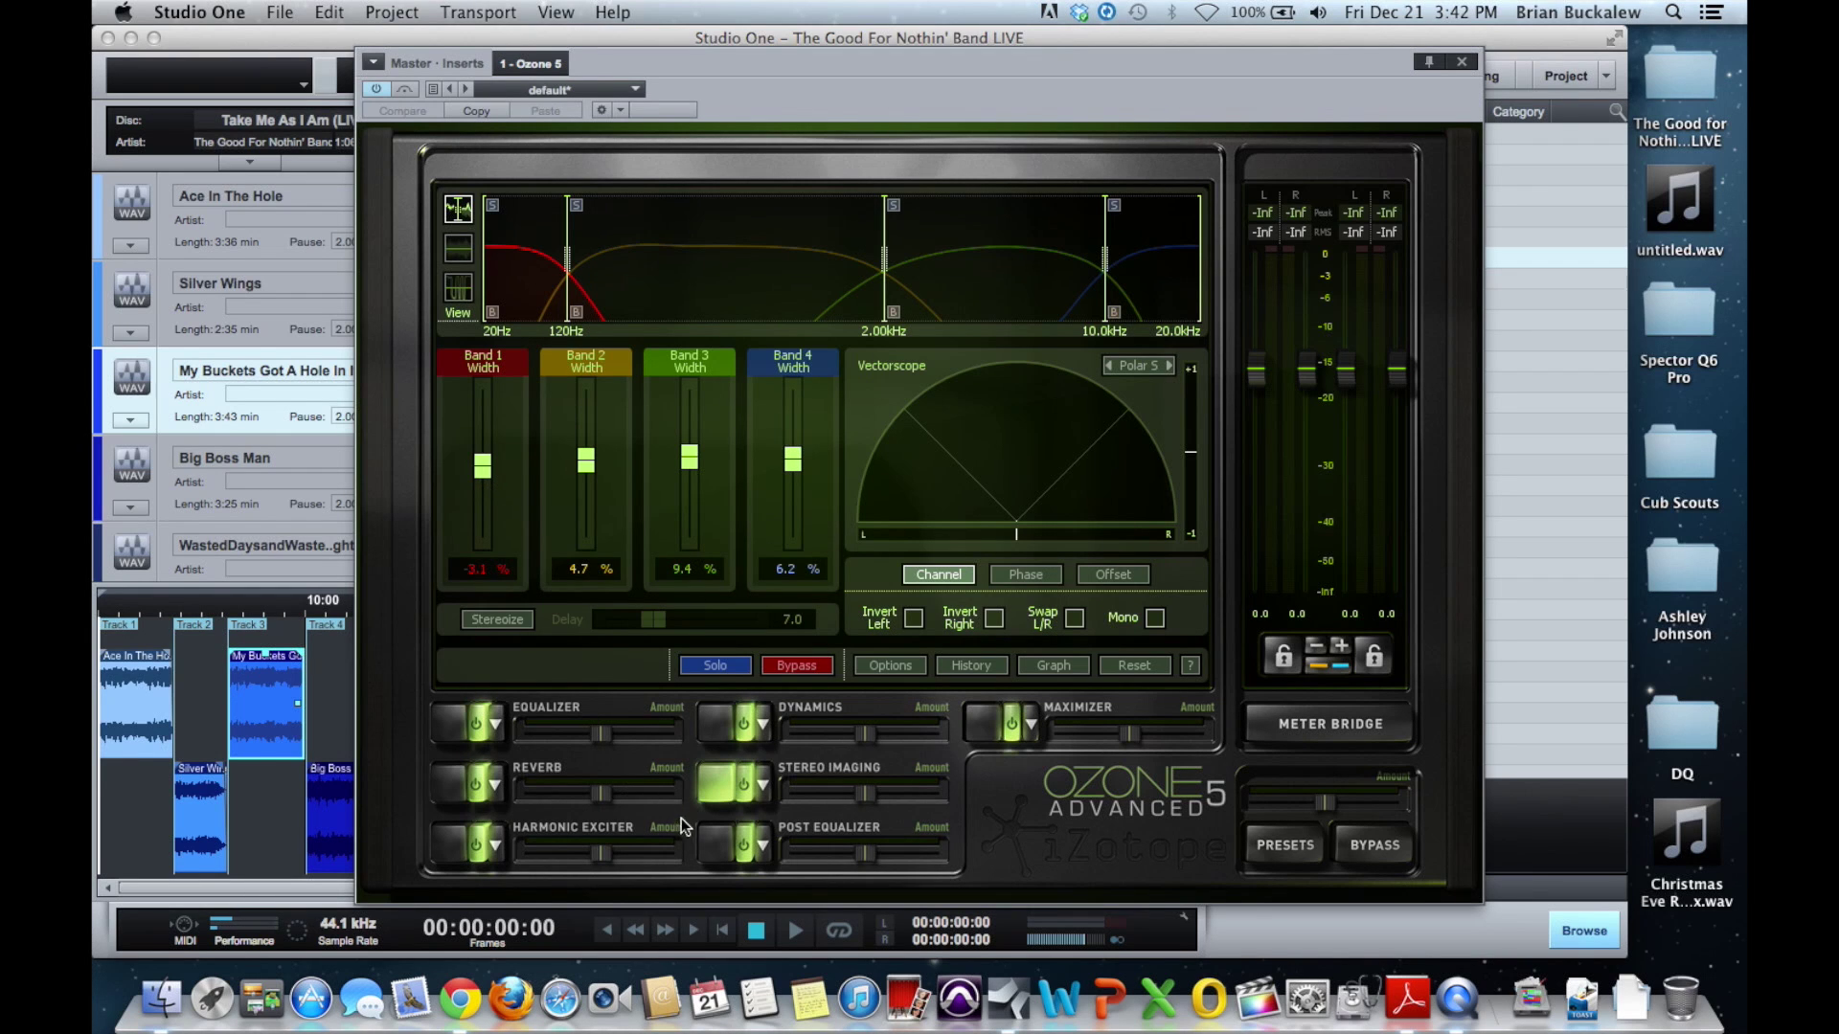
click(713, 848)
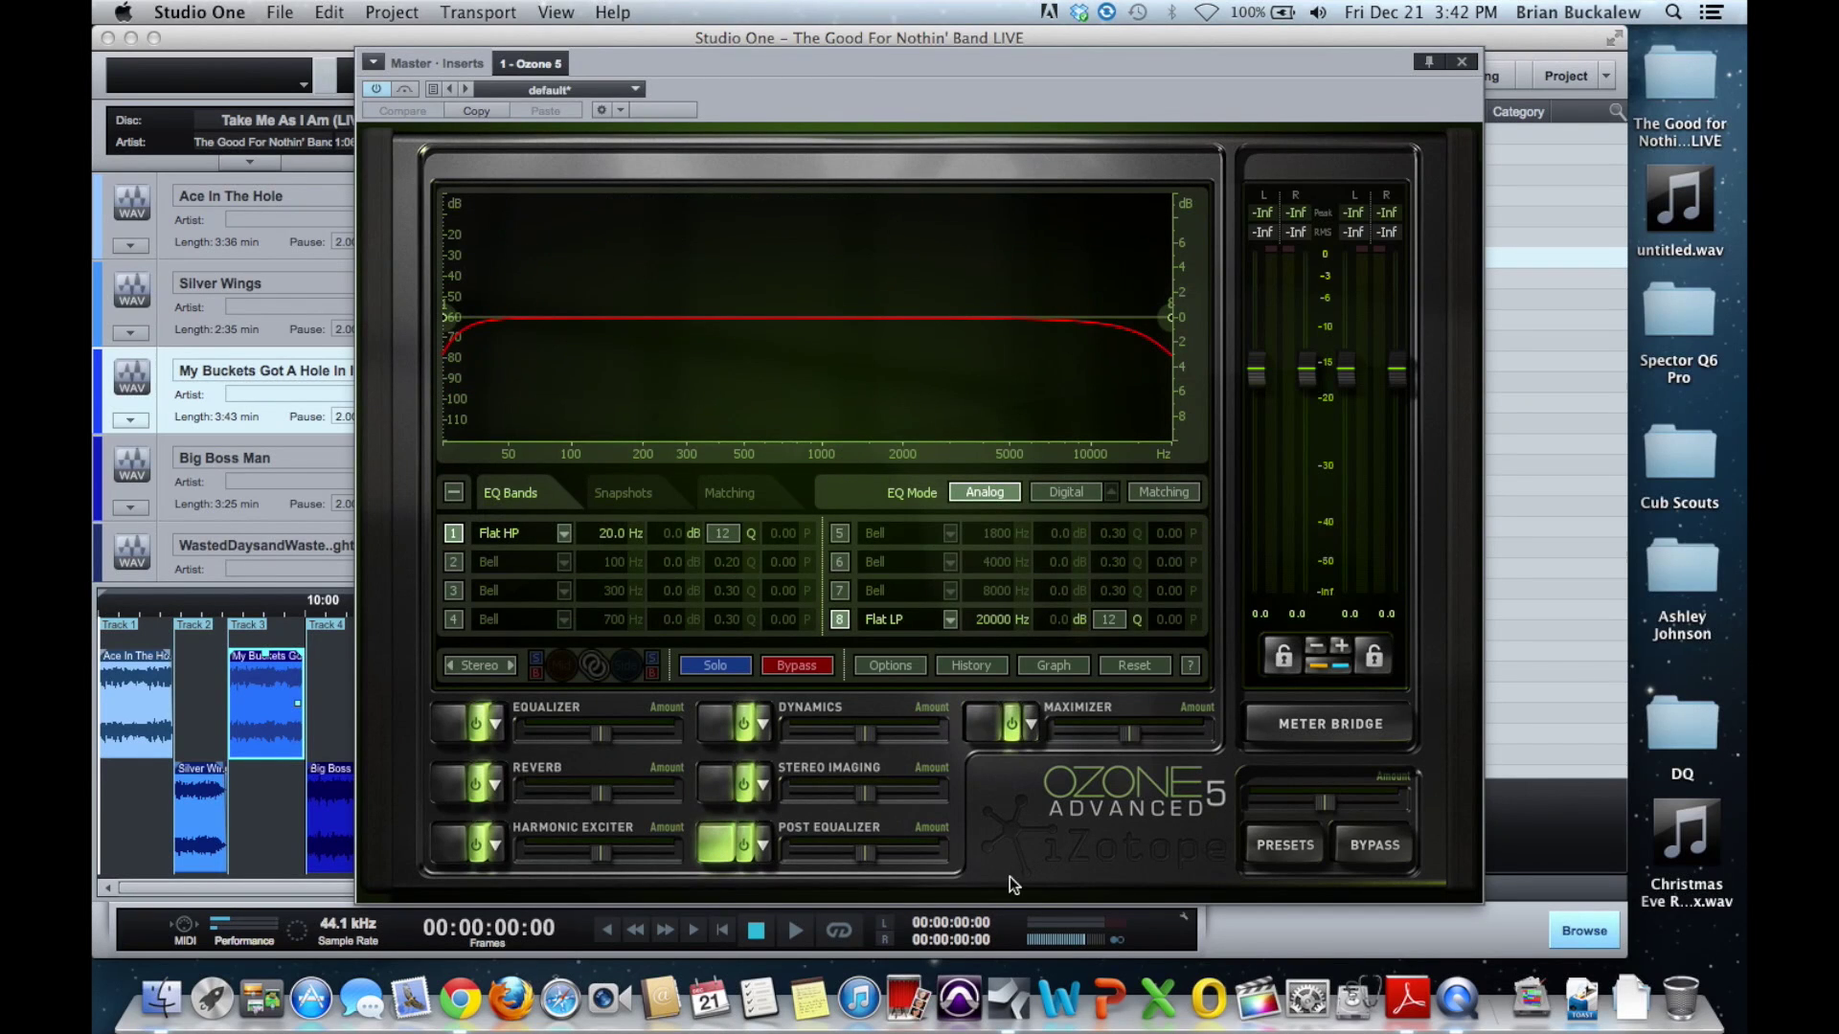
click(980, 726)
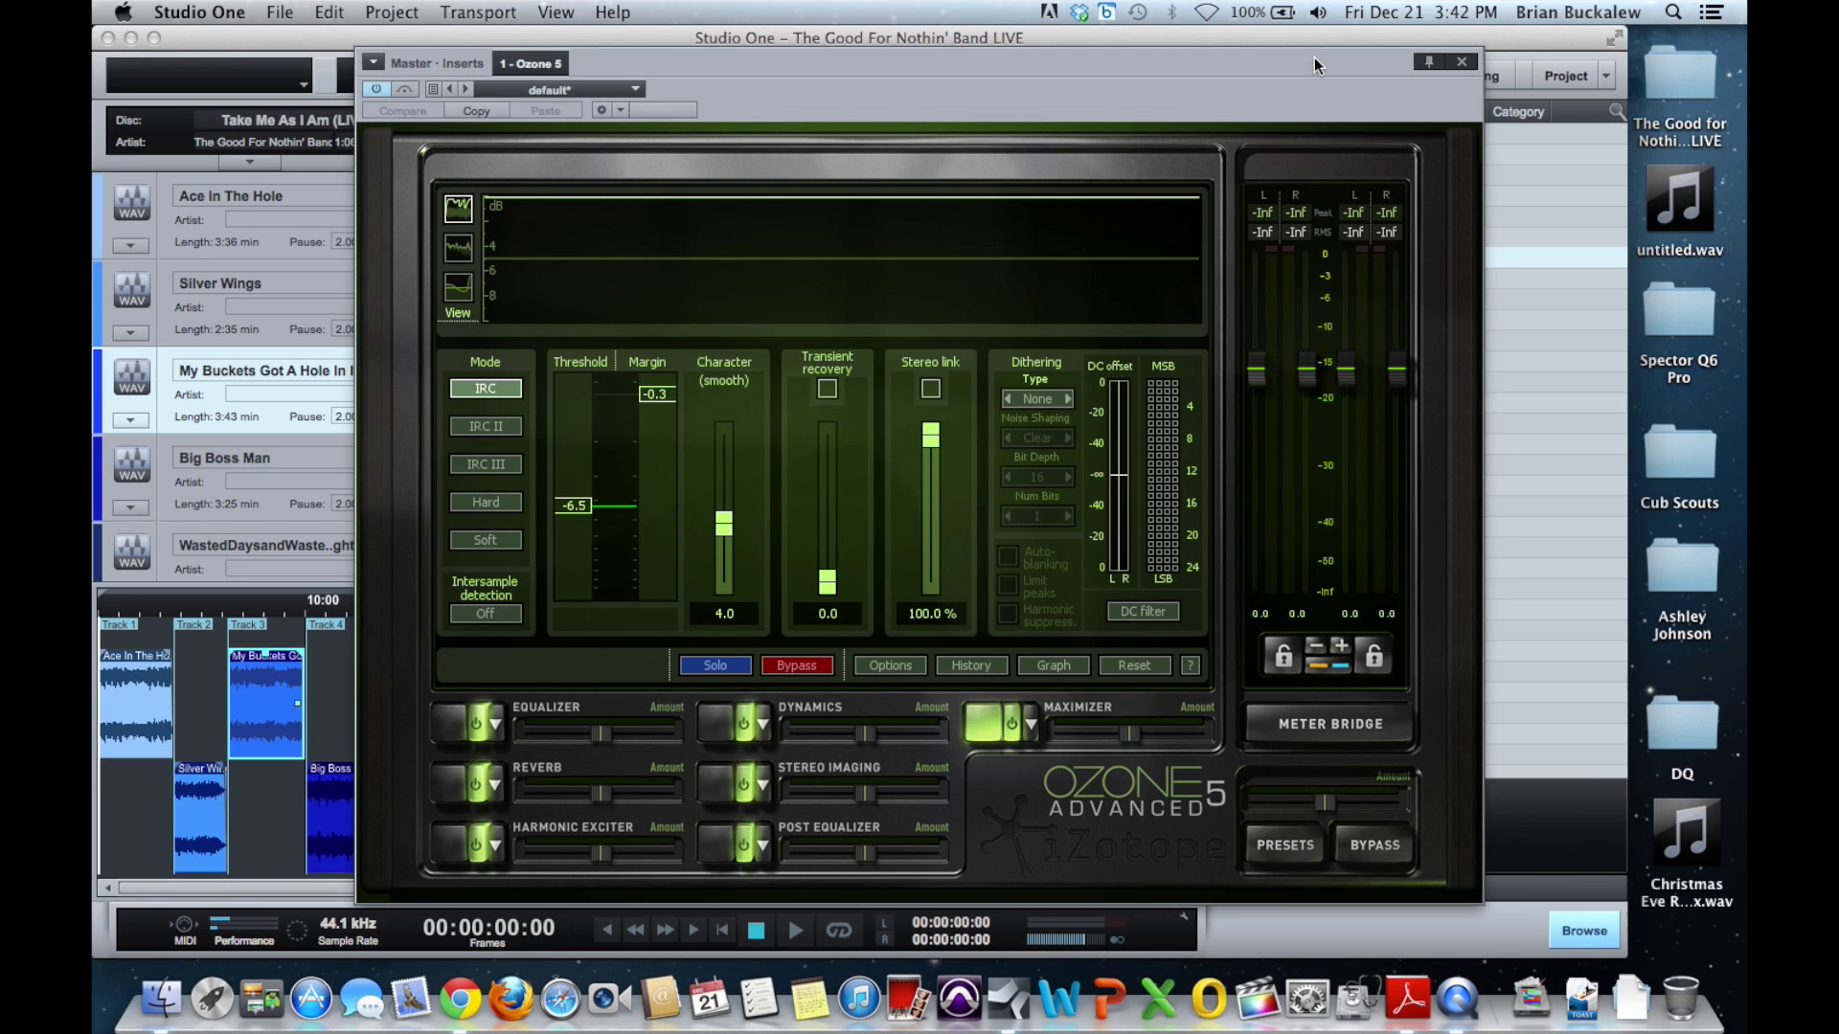
click(1462, 63)
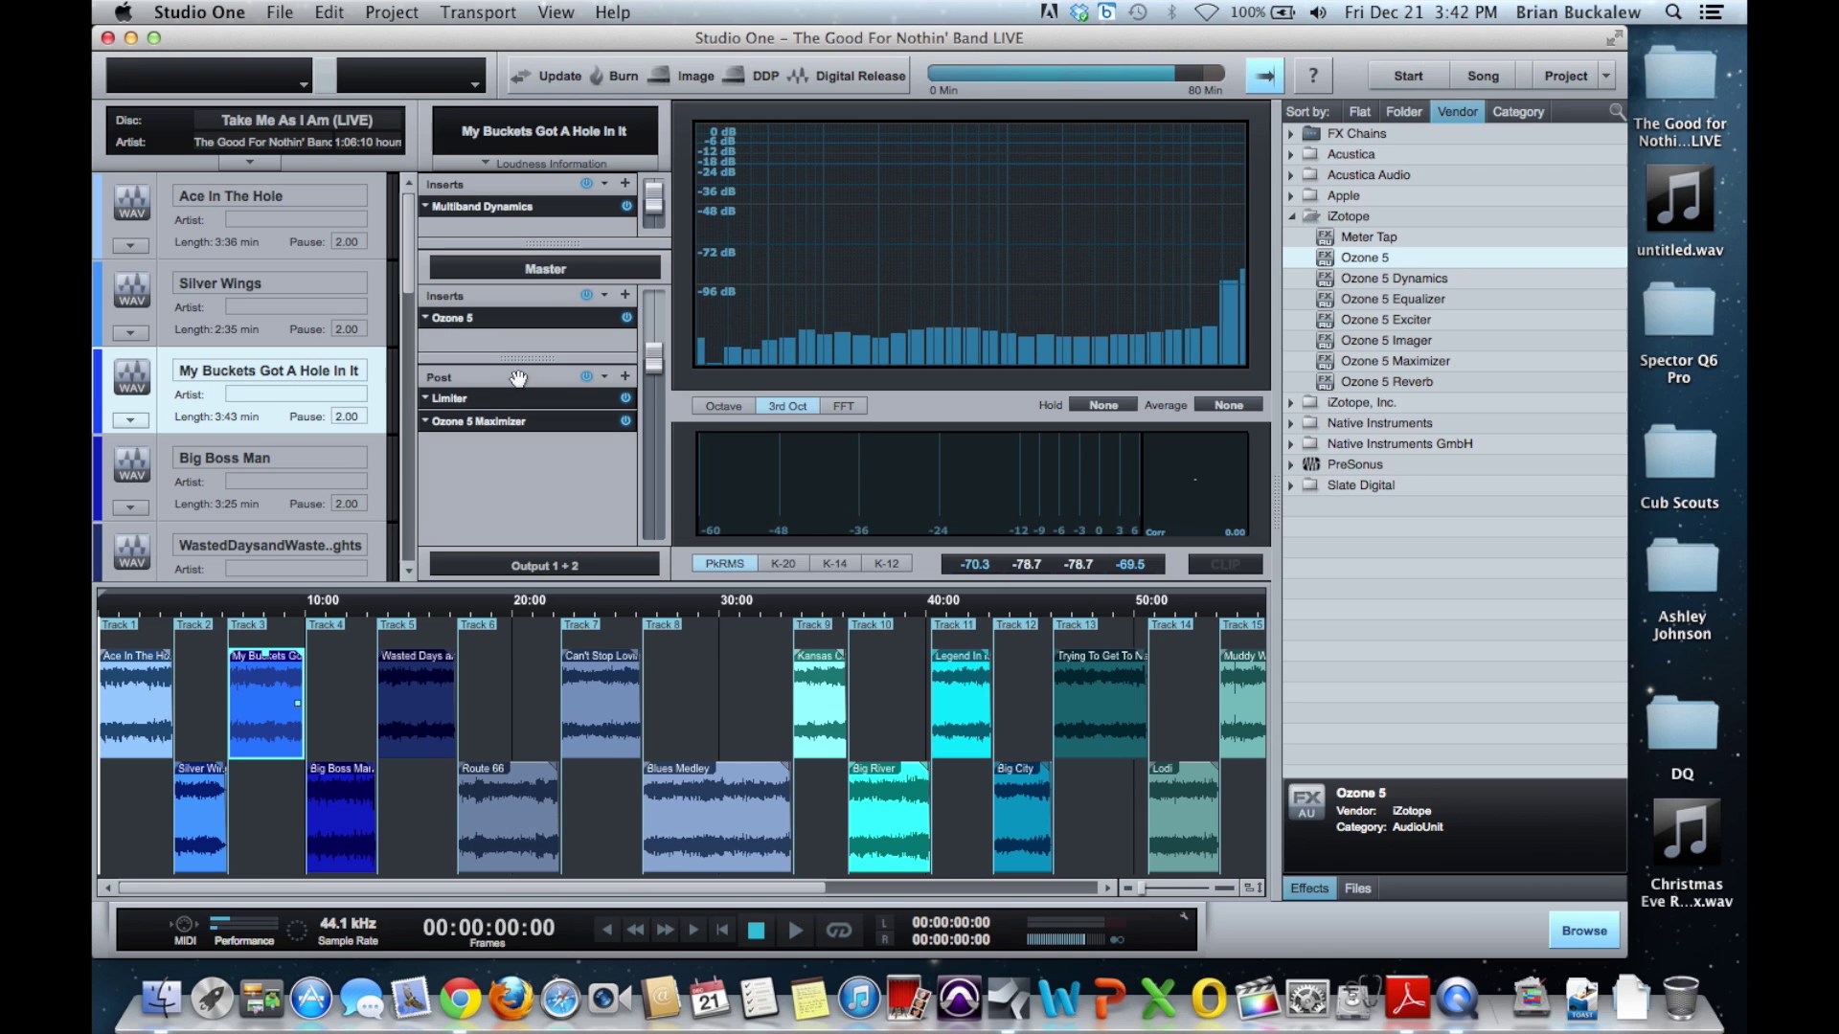
Enlarge the master's Inserts area and check the settings of the post-fader Limiter and Ozone 5 Maximizer
drag(523, 361, 520, 416)
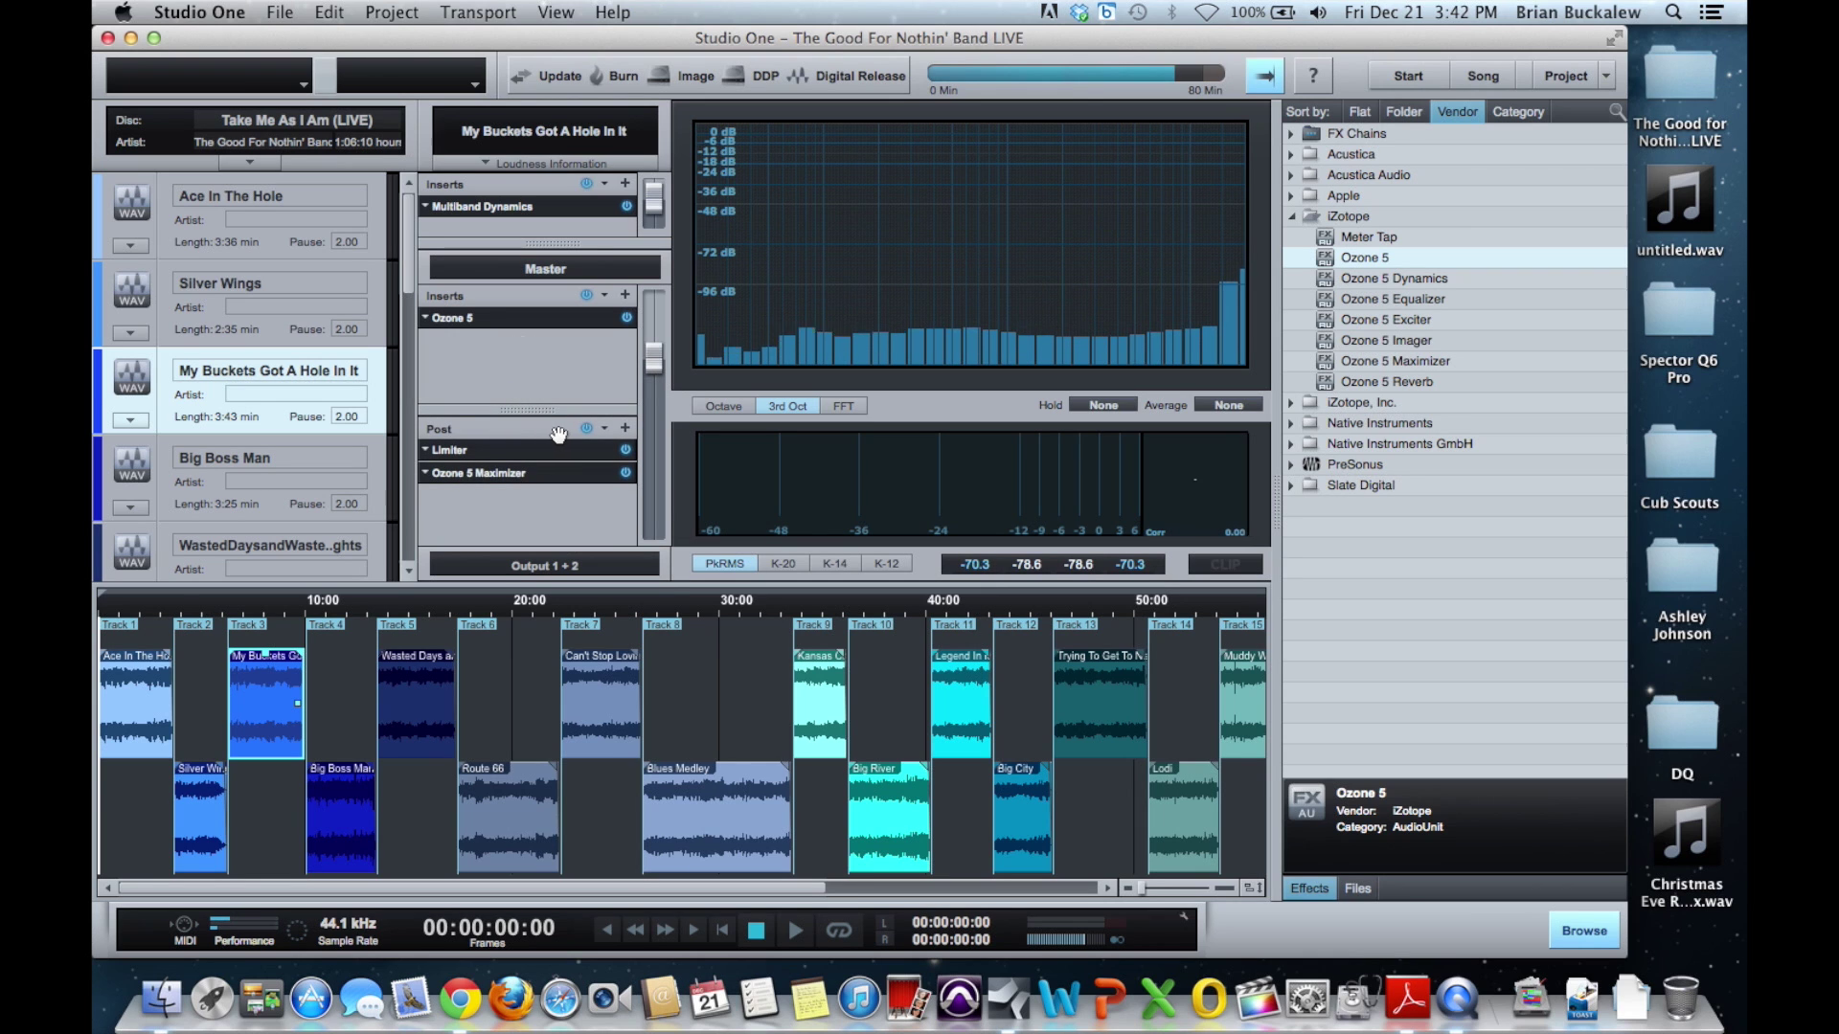
double_click(502, 455)
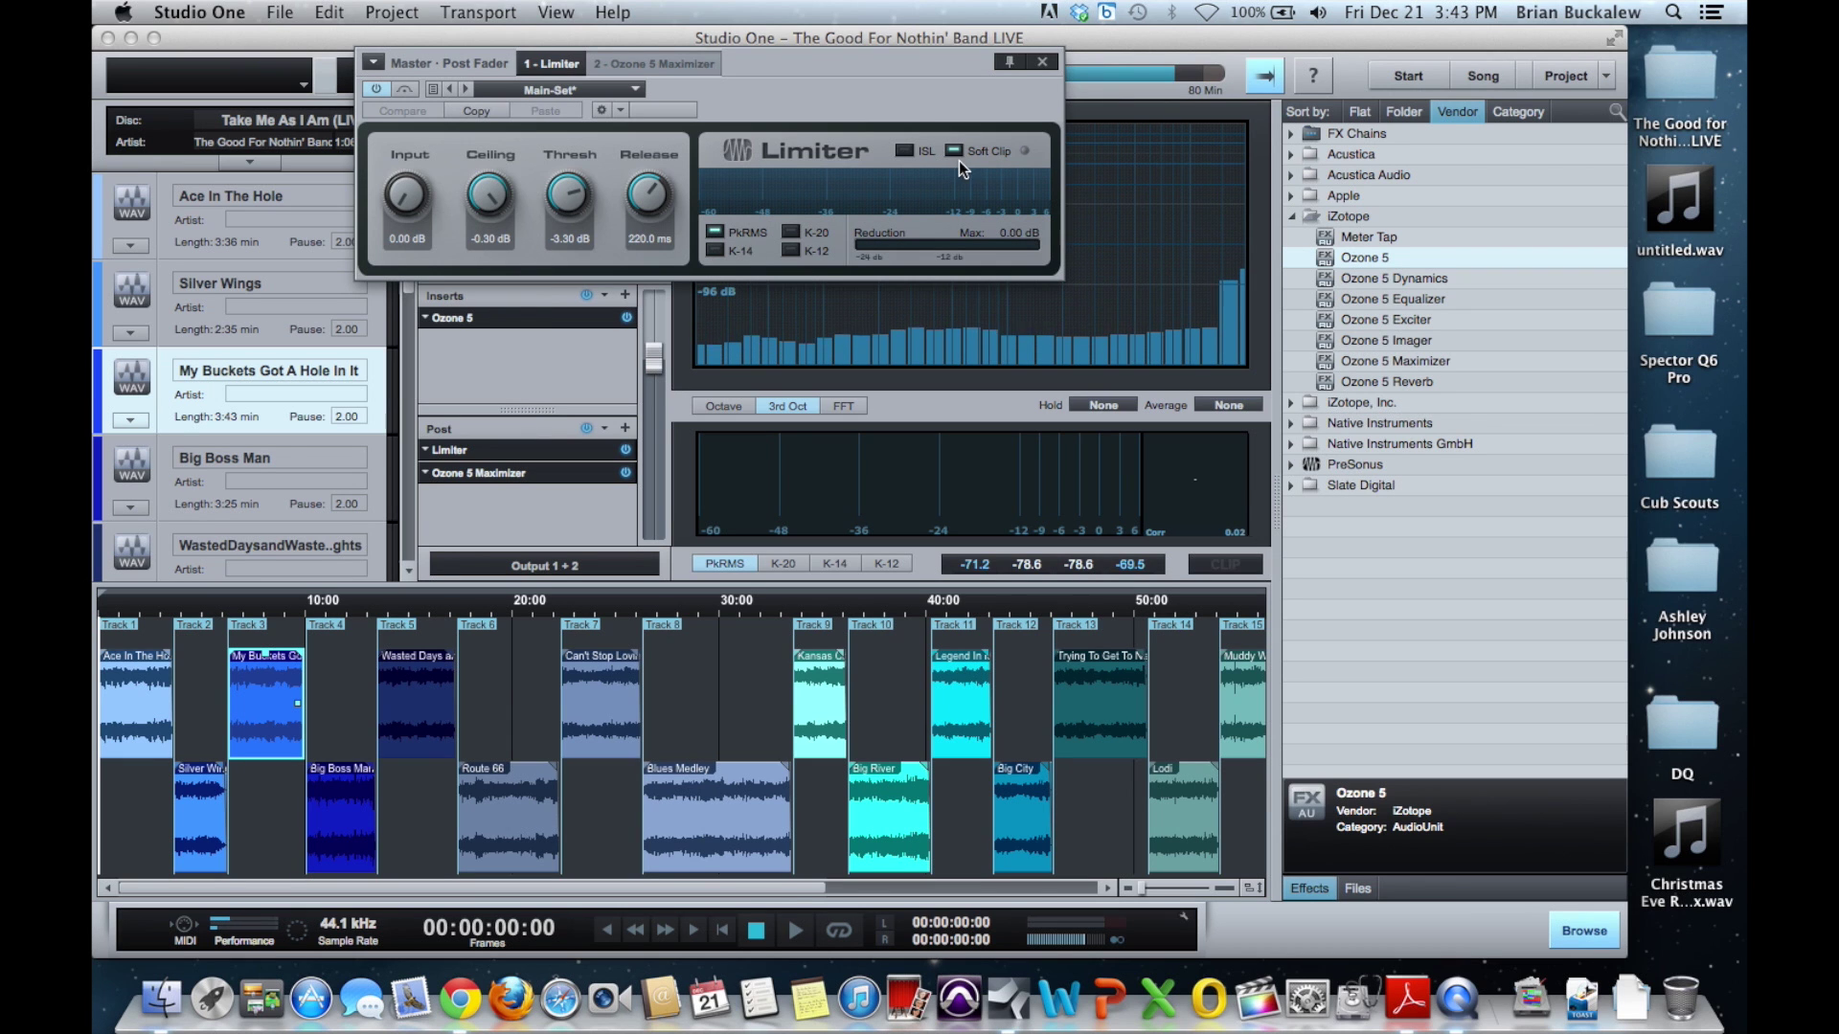
click(659, 65)
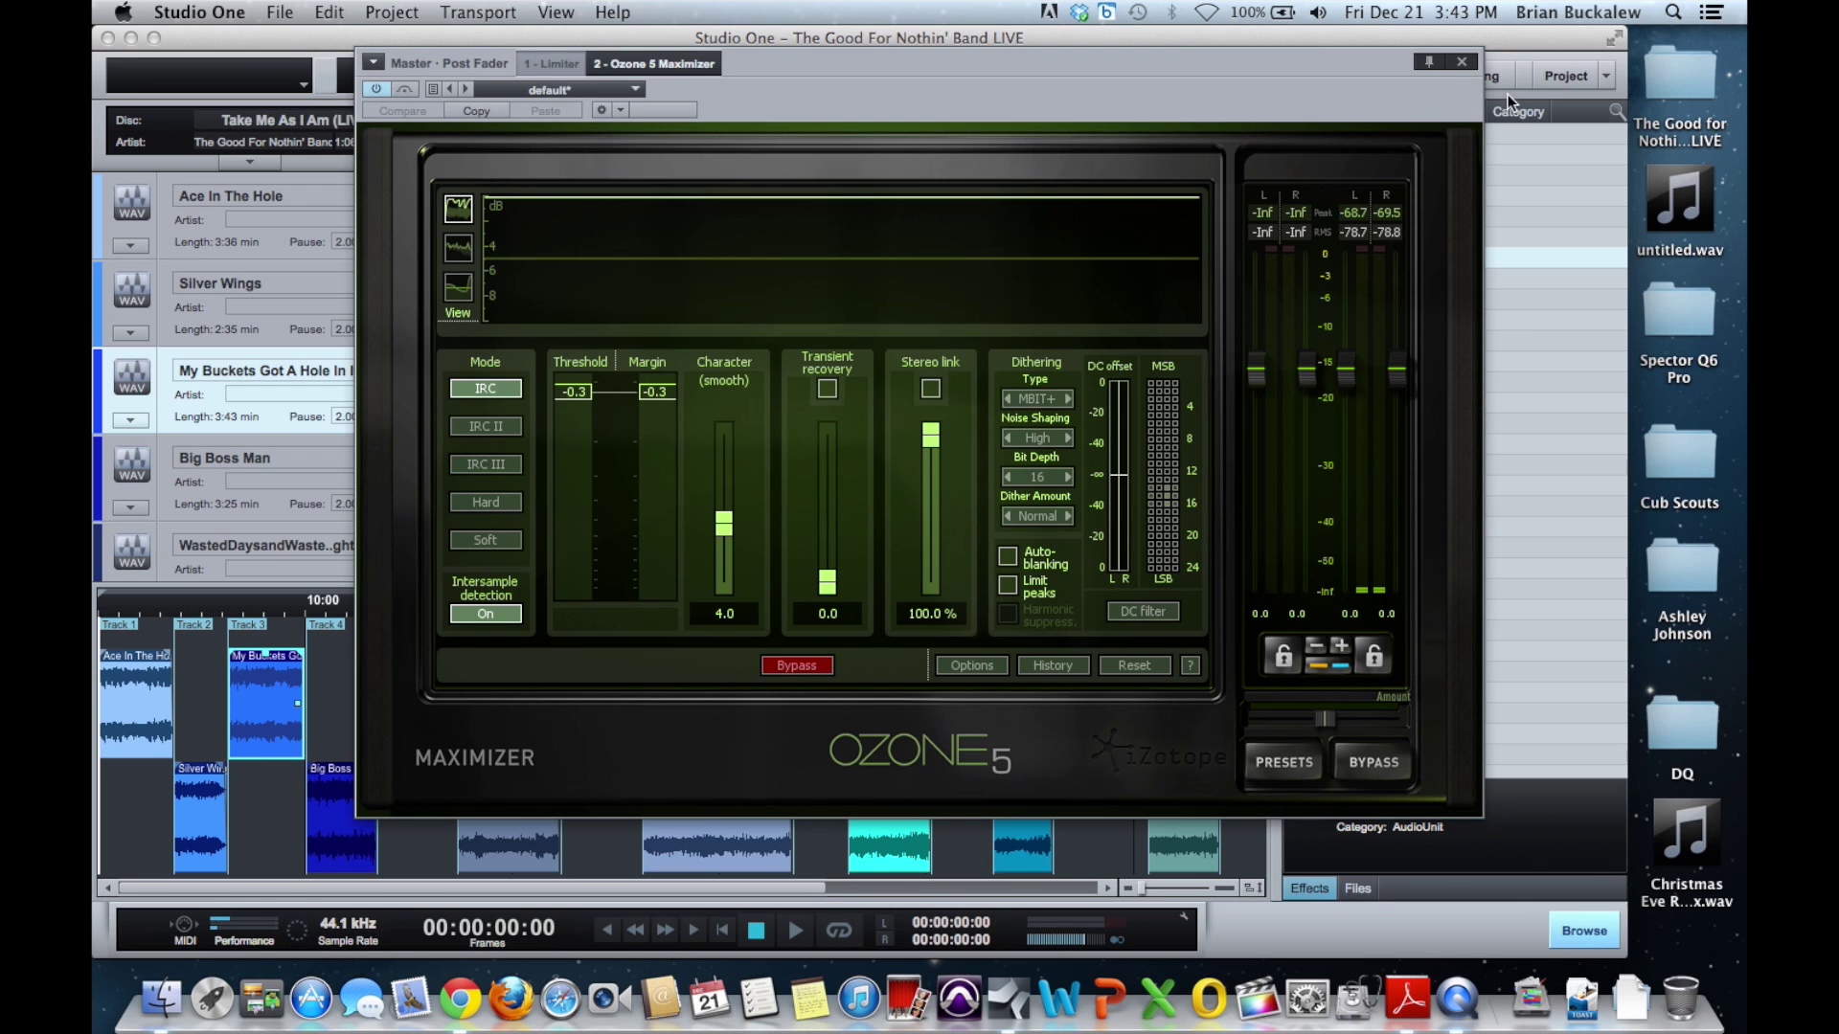
click(1461, 63)
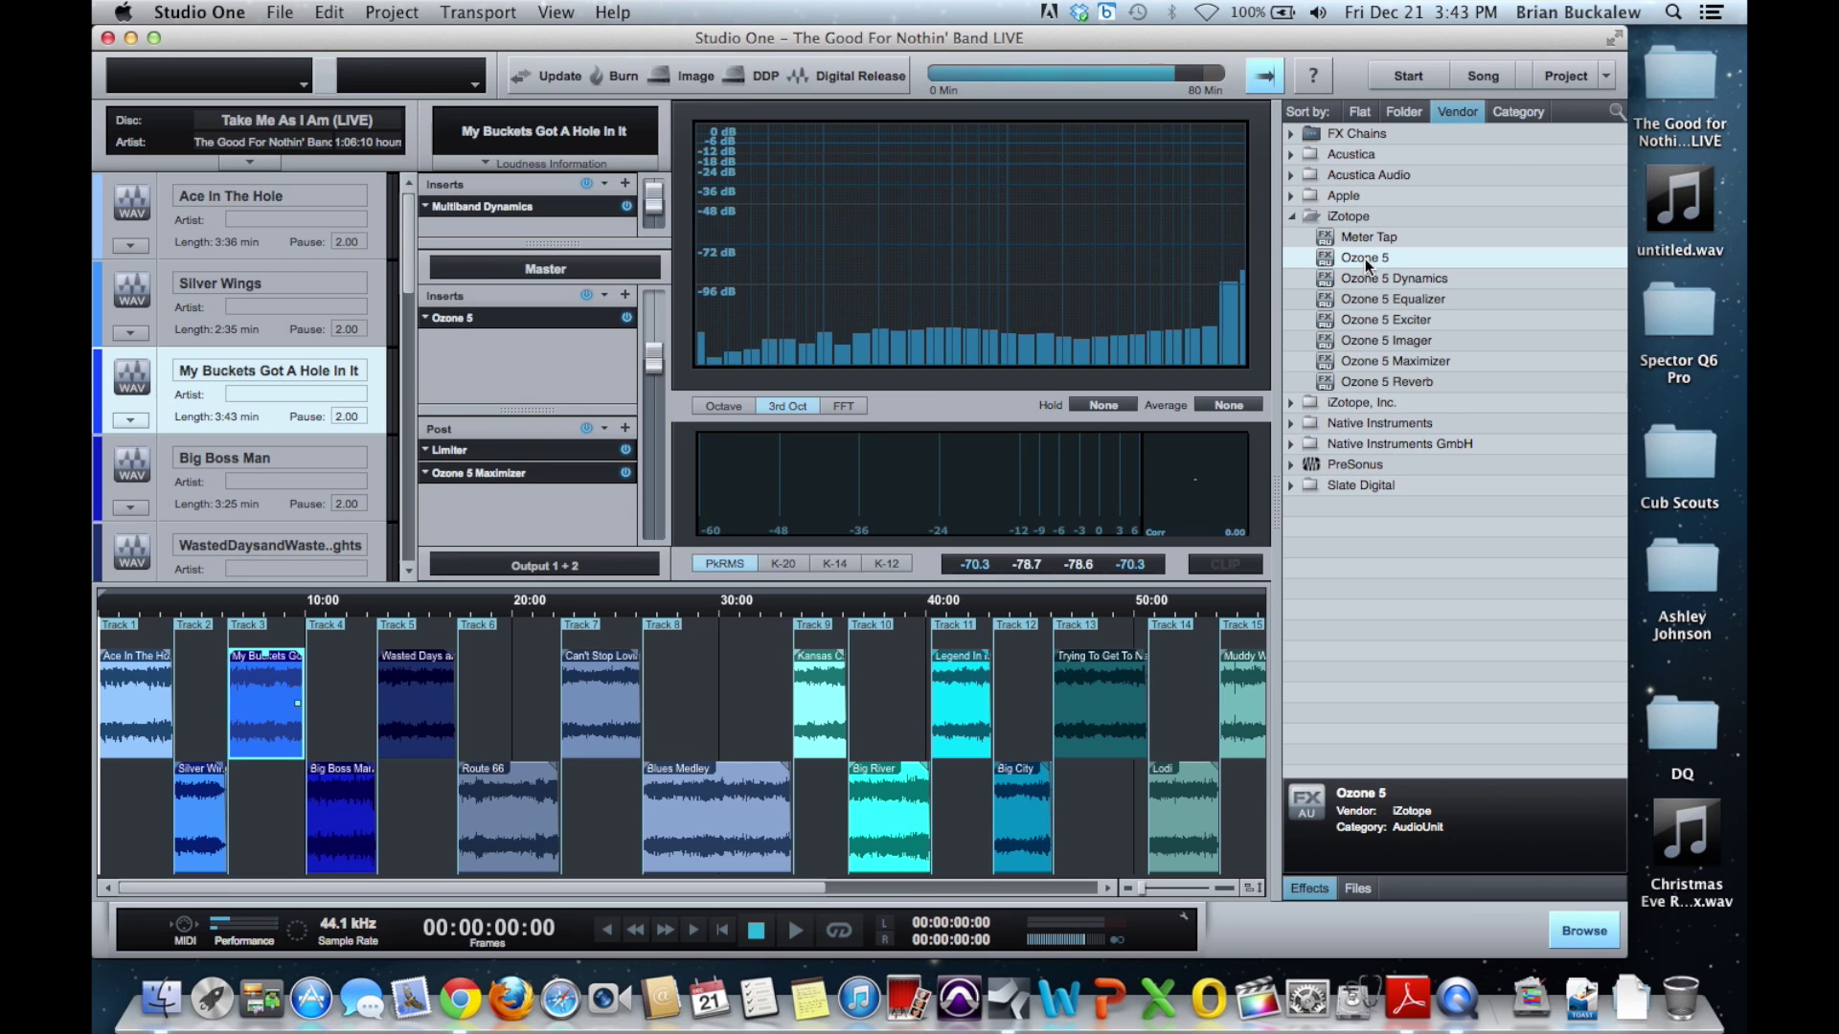
Point out Ozone 5 Maximizer among the iZotope effects and review the dithering settings of the post-fader Maximizer
click(1365, 362)
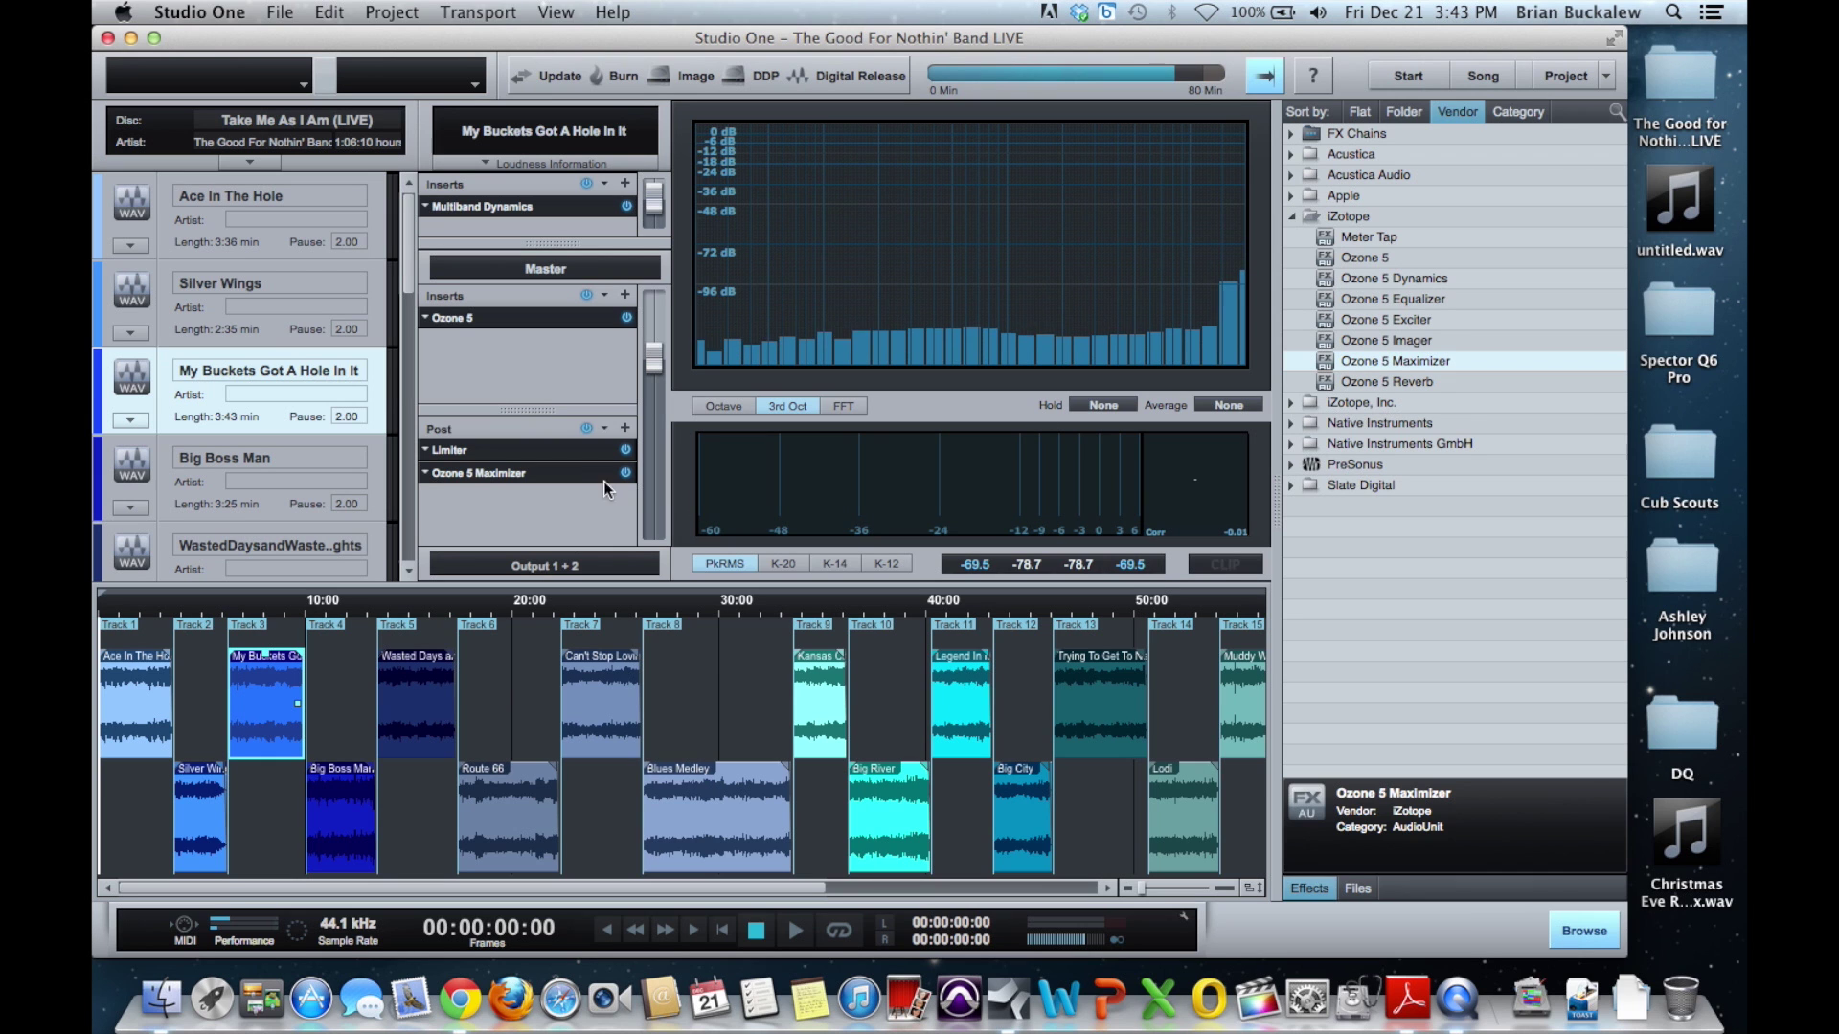
double_click(573, 474)
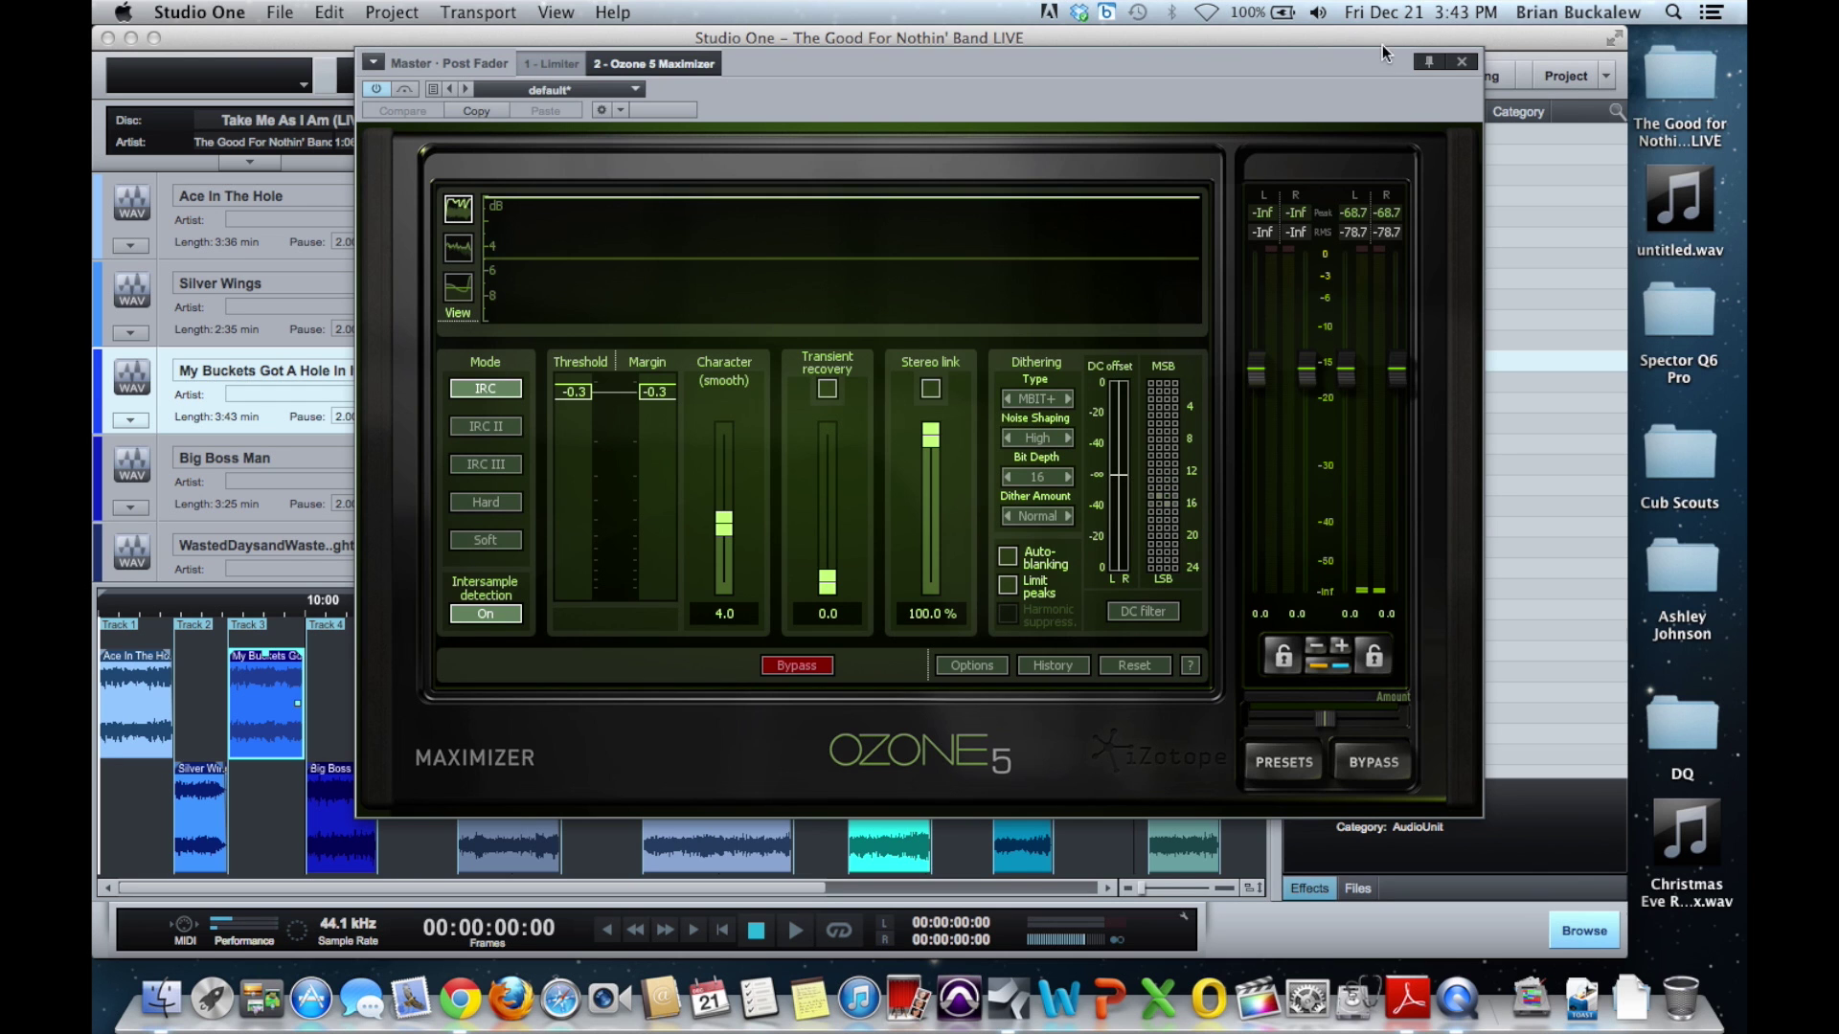
click(1459, 63)
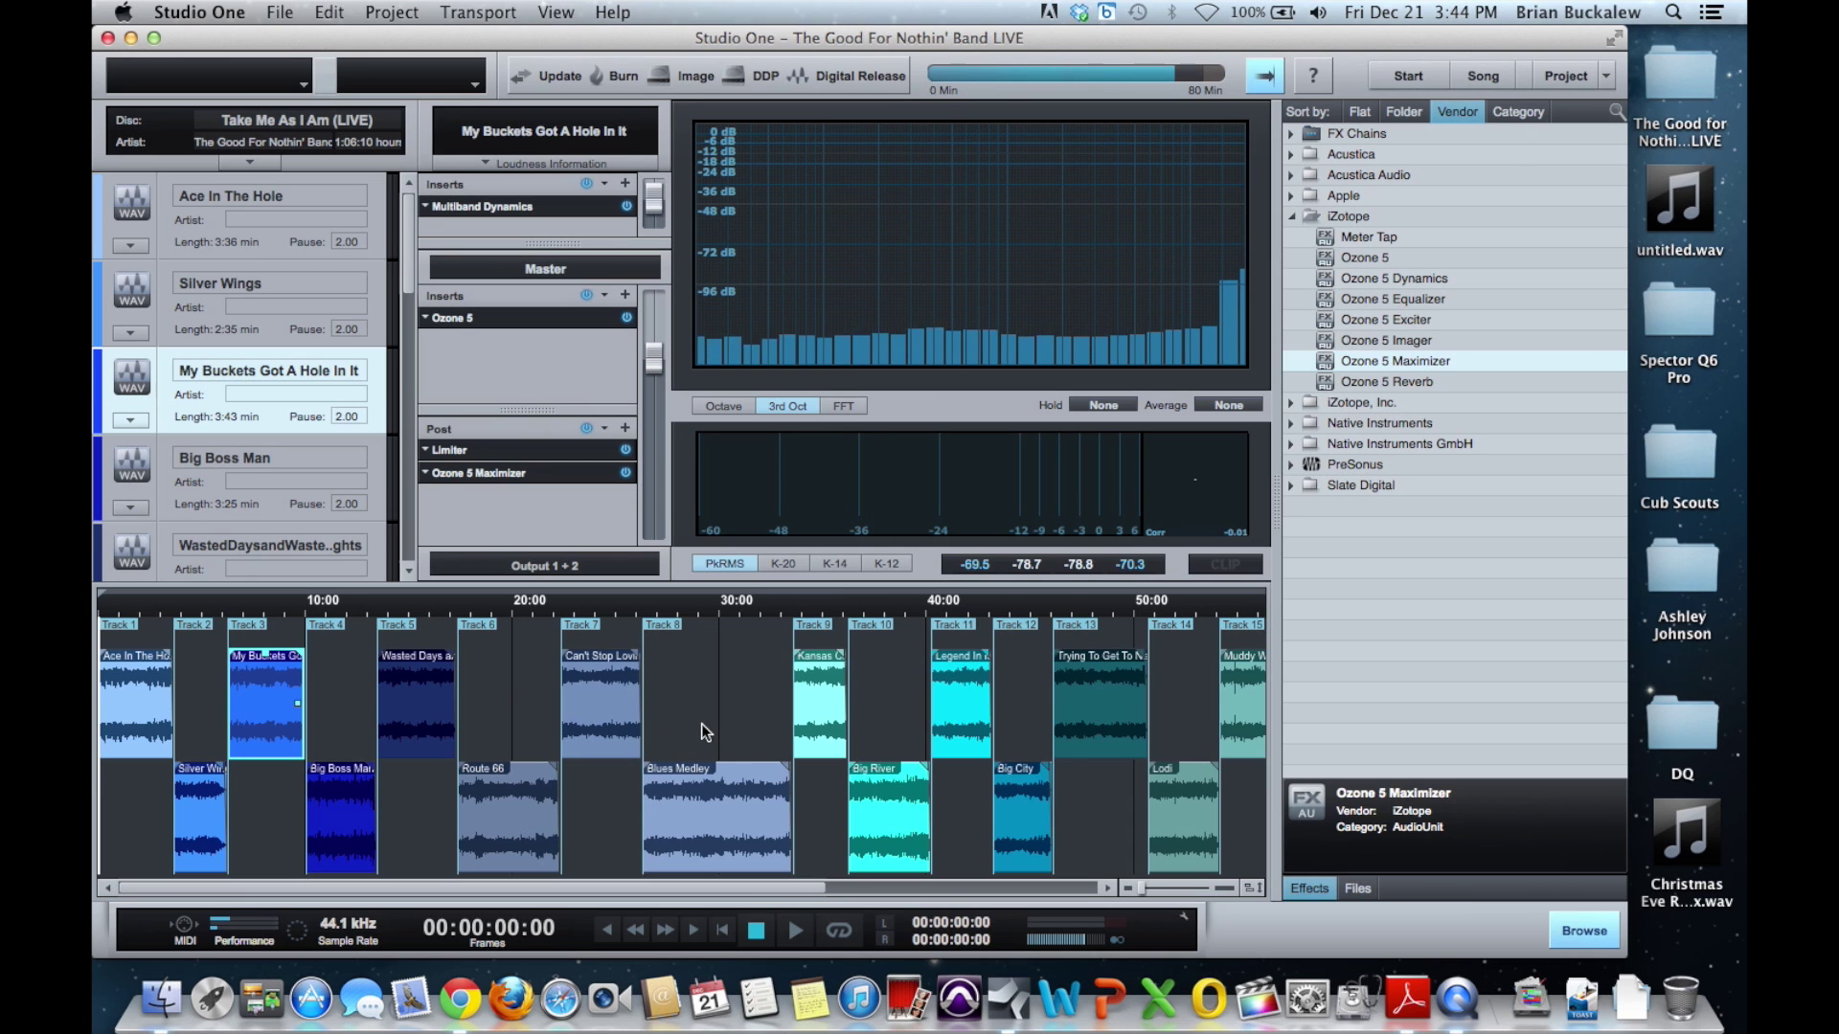
Close the live album project without saving and open the recent project Christmas Eve_Sarajevo 12_24
click(273, 19)
click(303, 136)
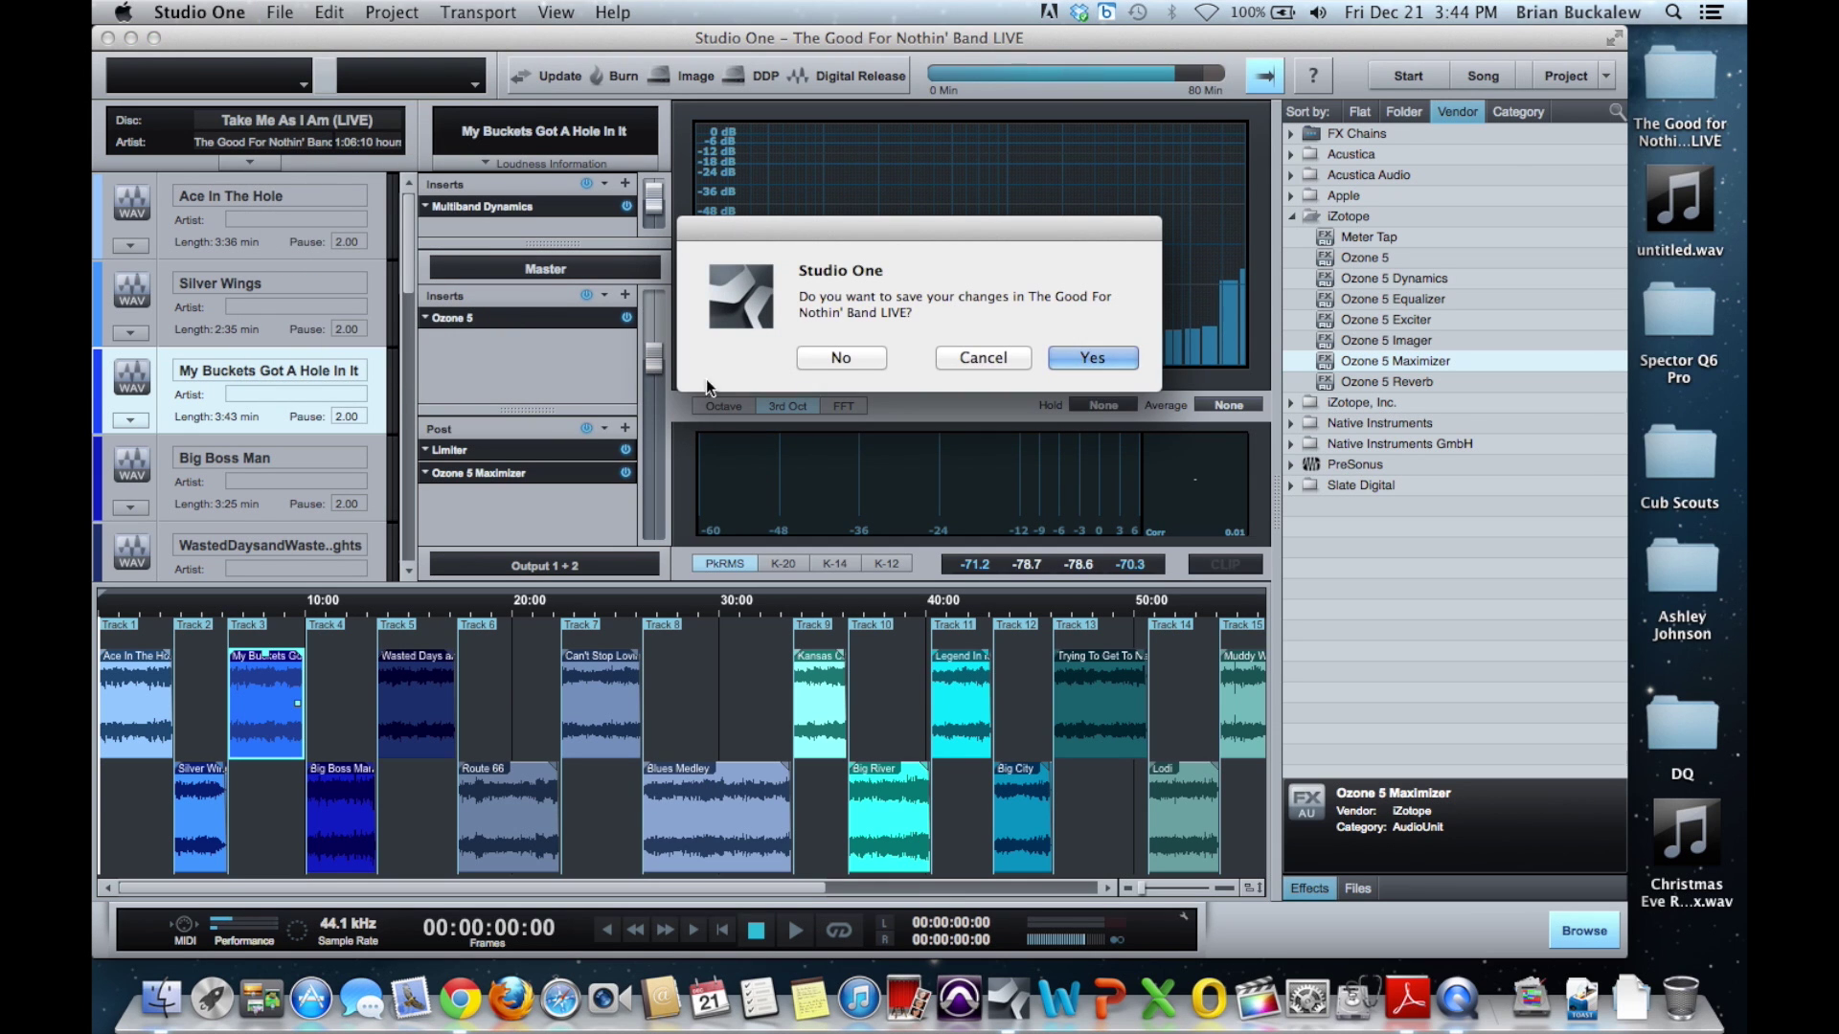
click(829, 358)
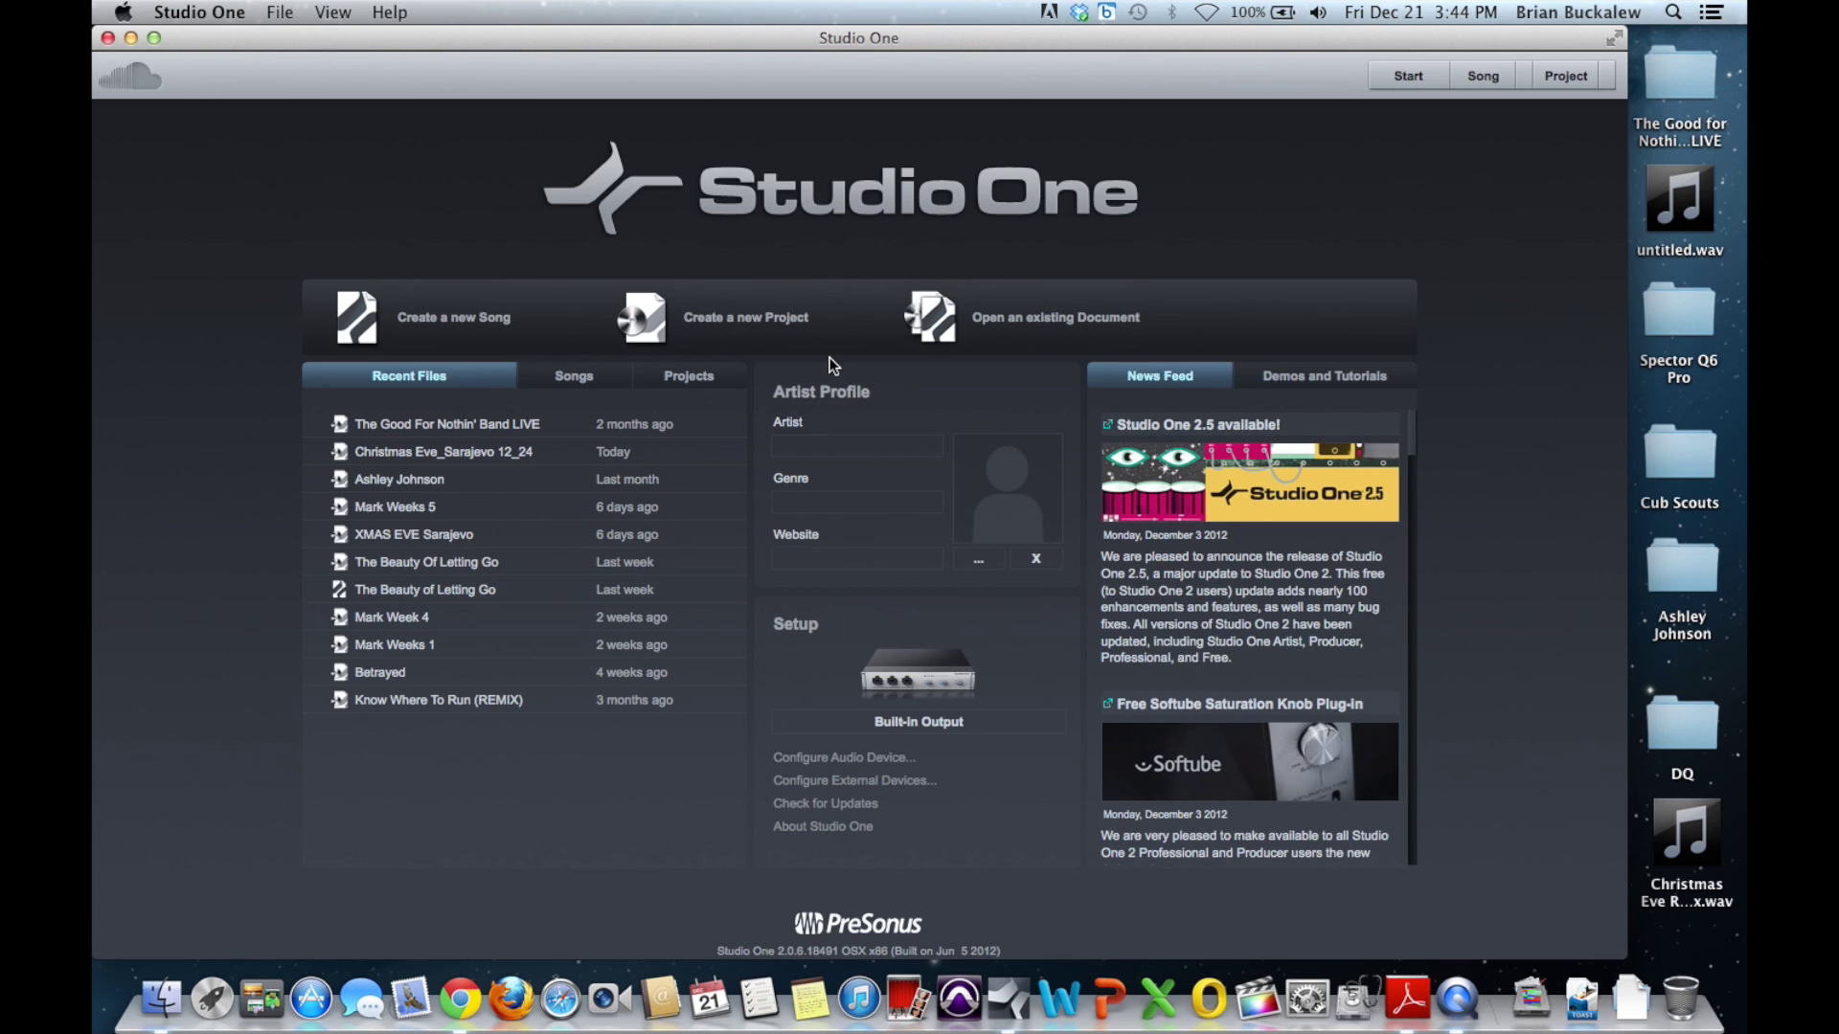
click(418, 451)
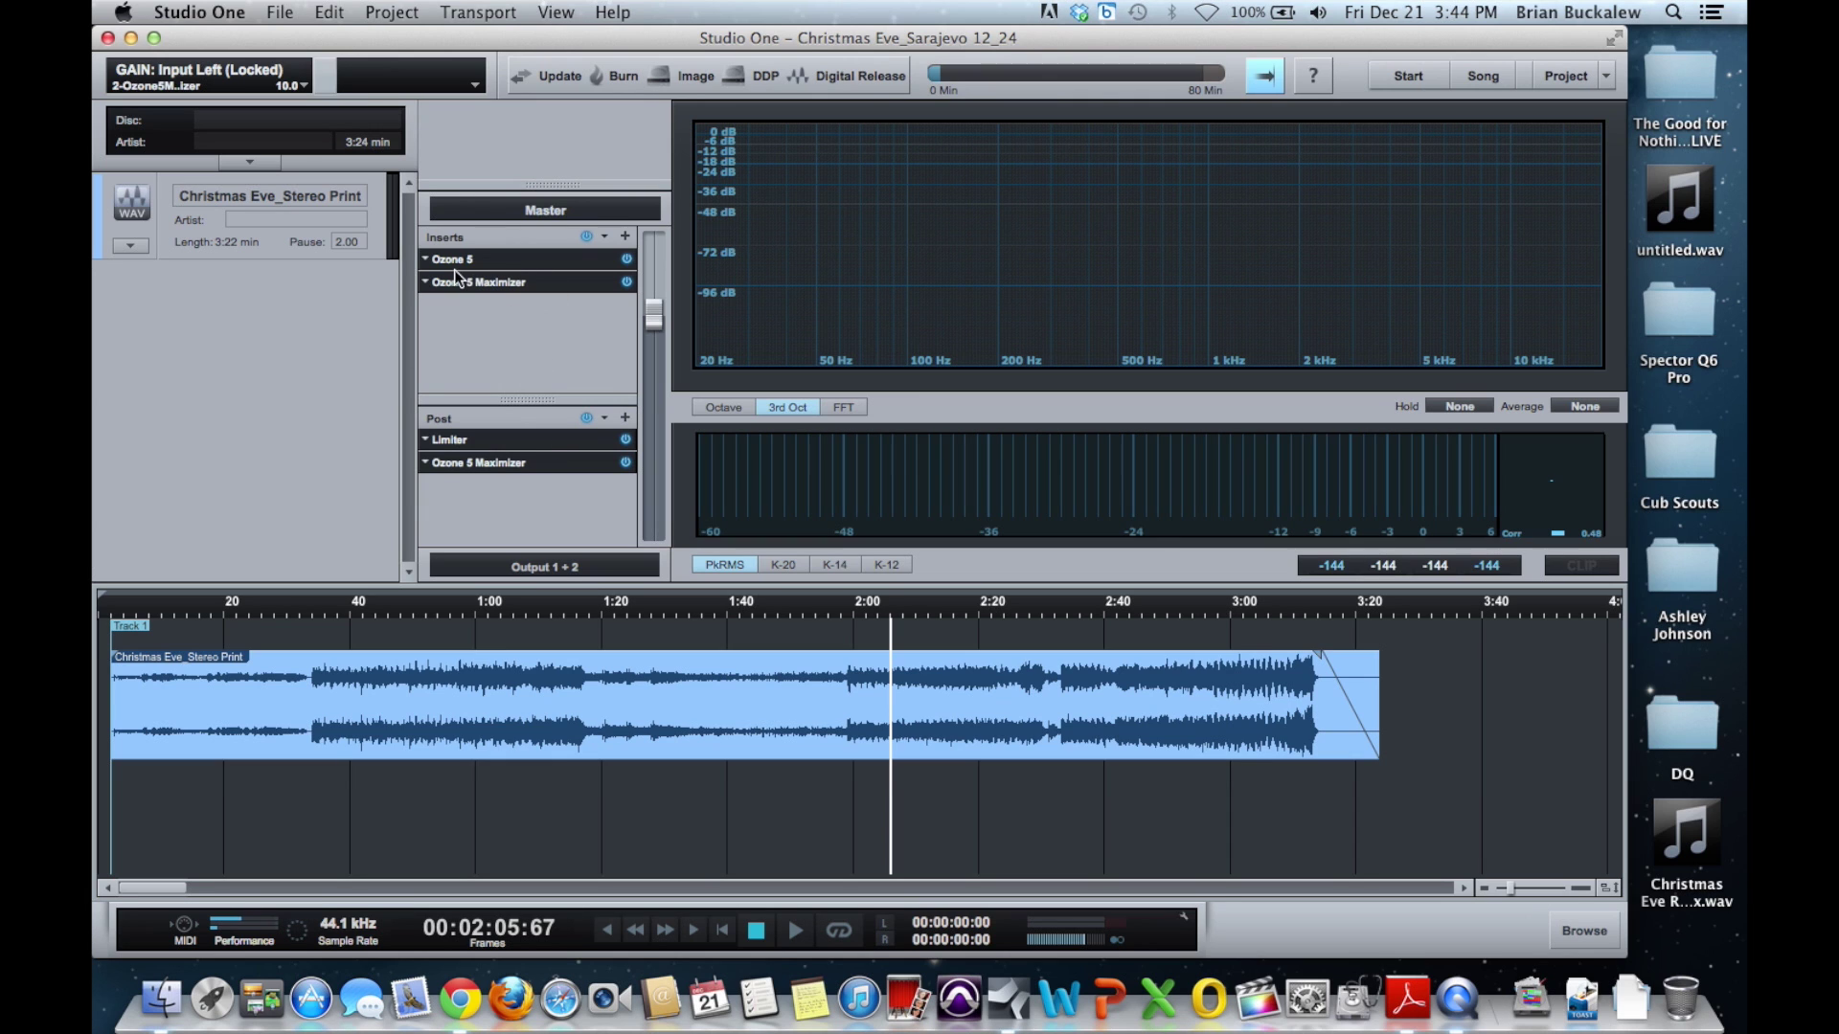
Check the Ozone 5 Maximizer in the master's inserts and the post-fader Limiter and Ozone 5 Maximizer
click(529, 289)
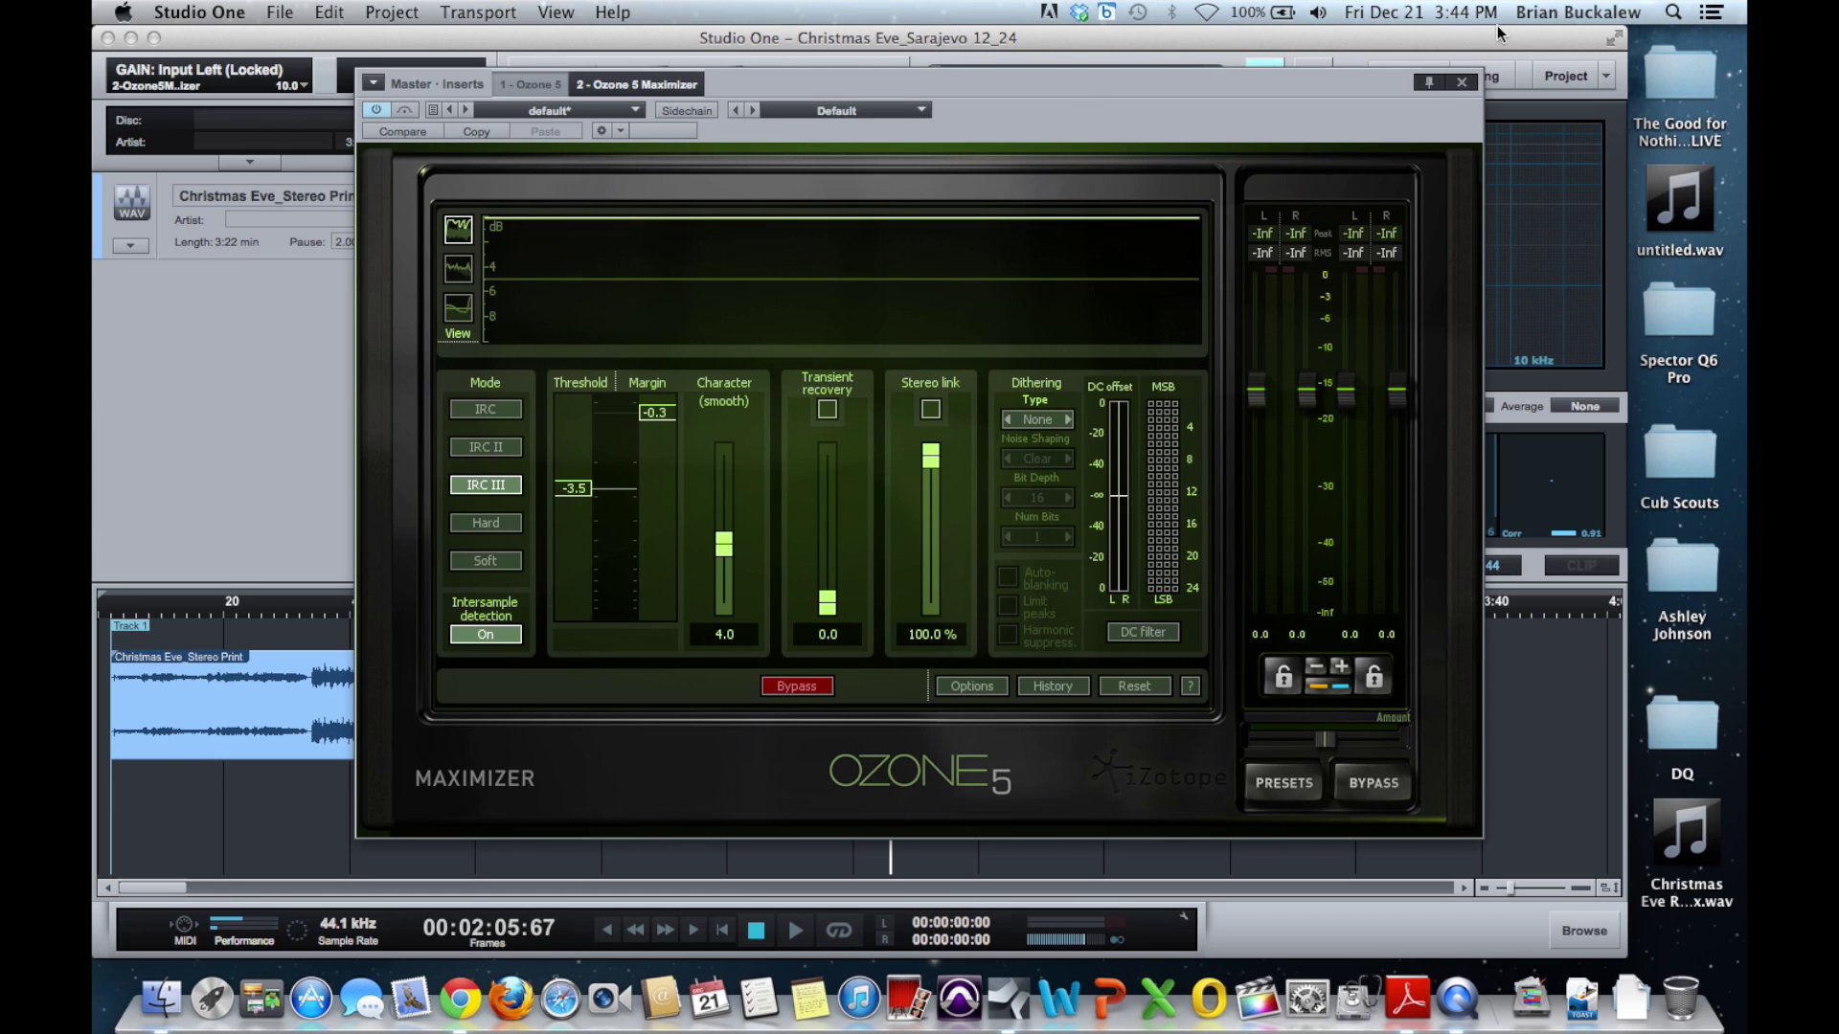
click(1461, 83)
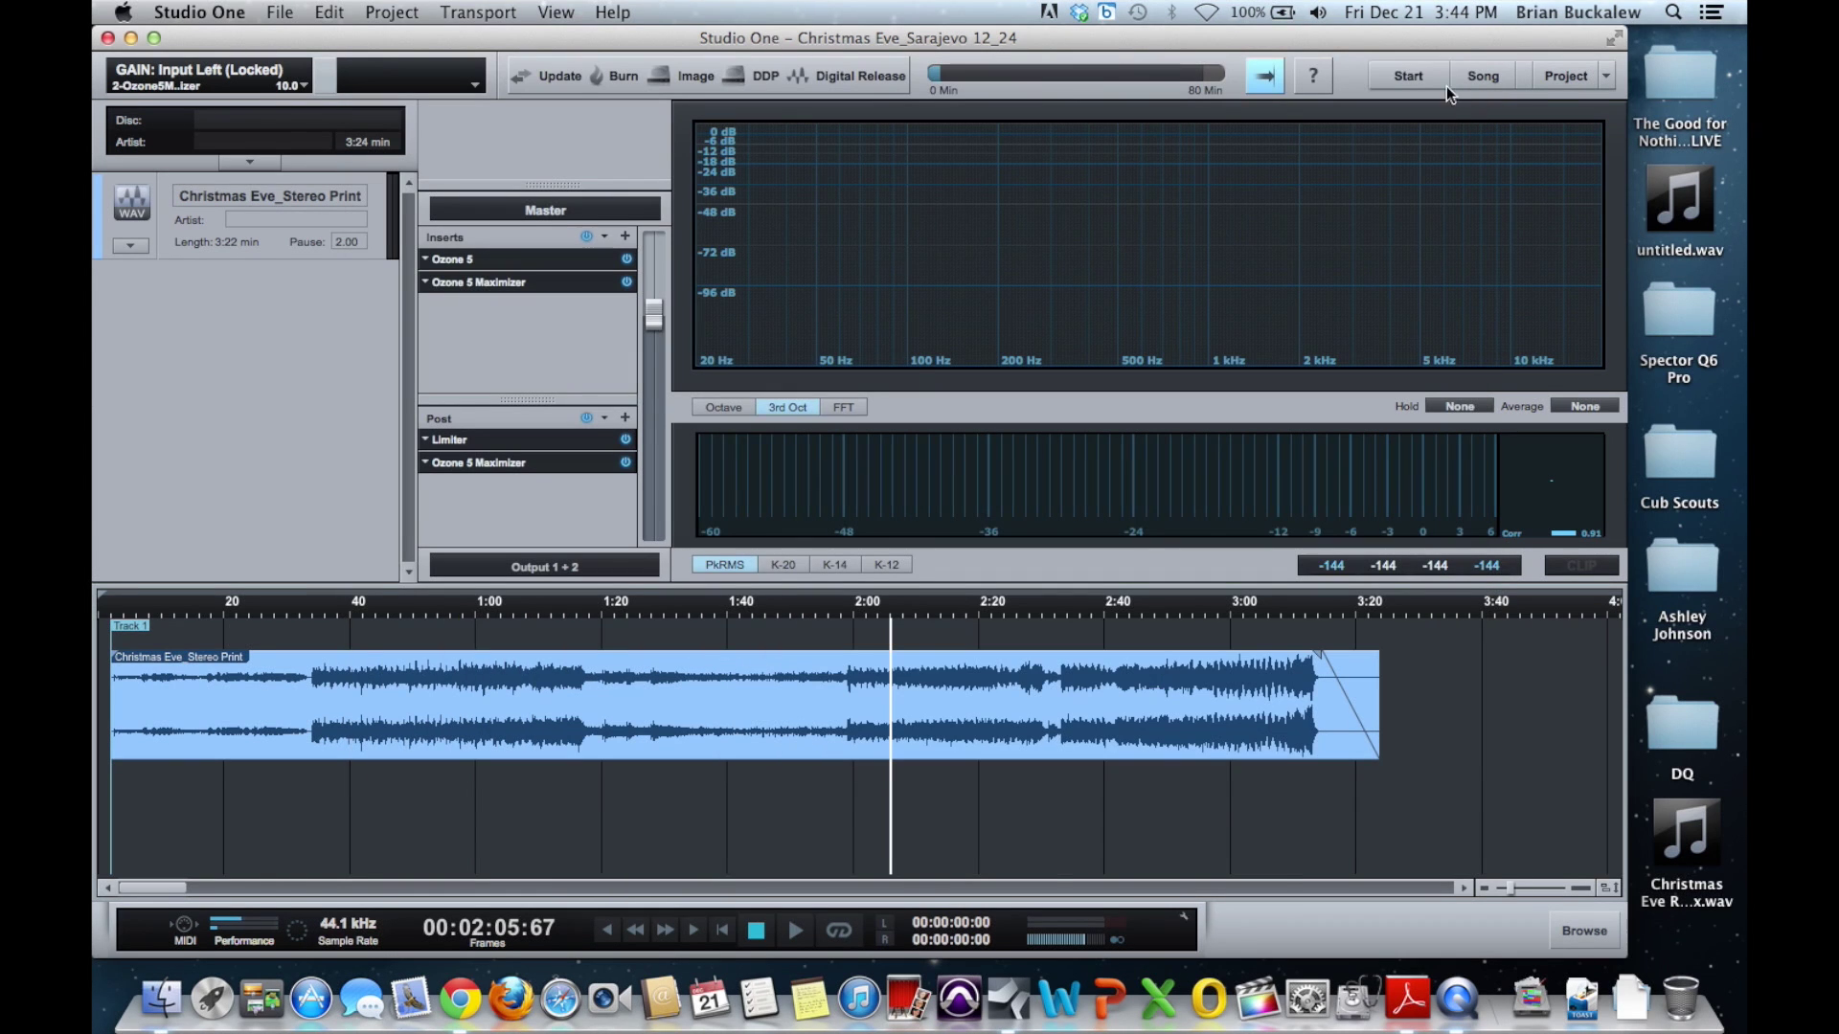
click(529, 439)
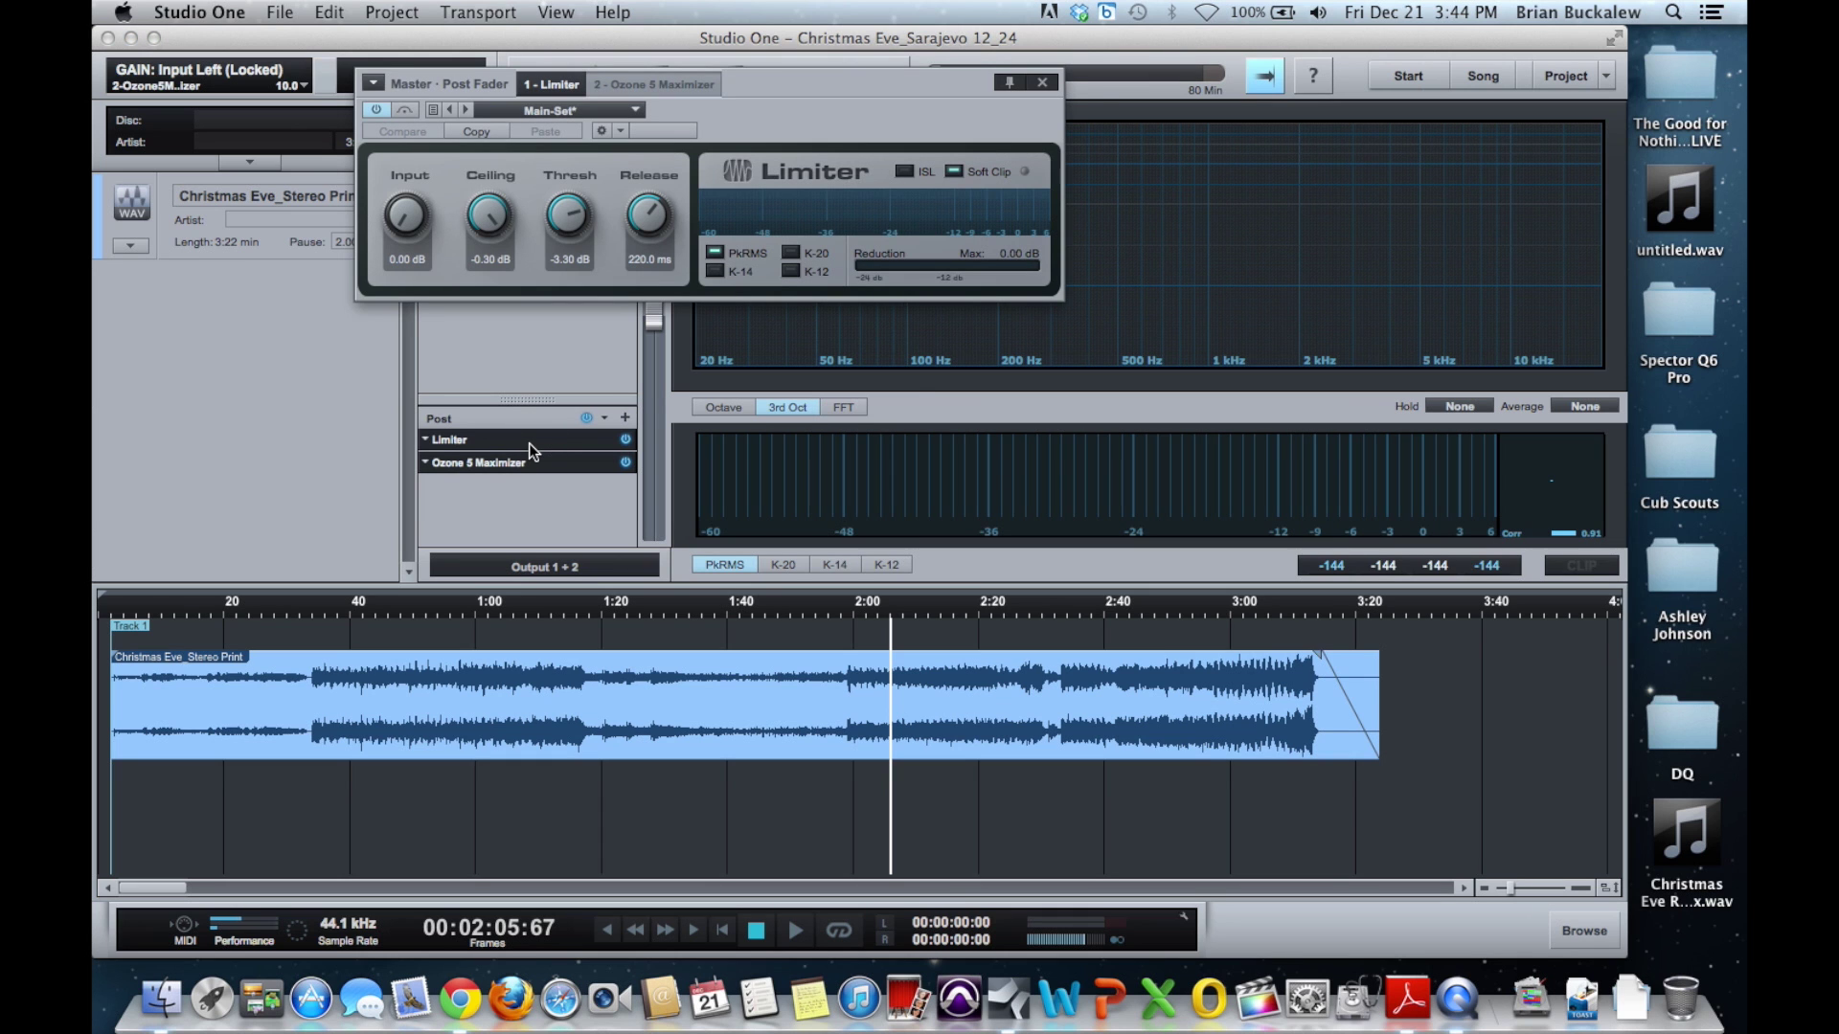
click(674, 83)
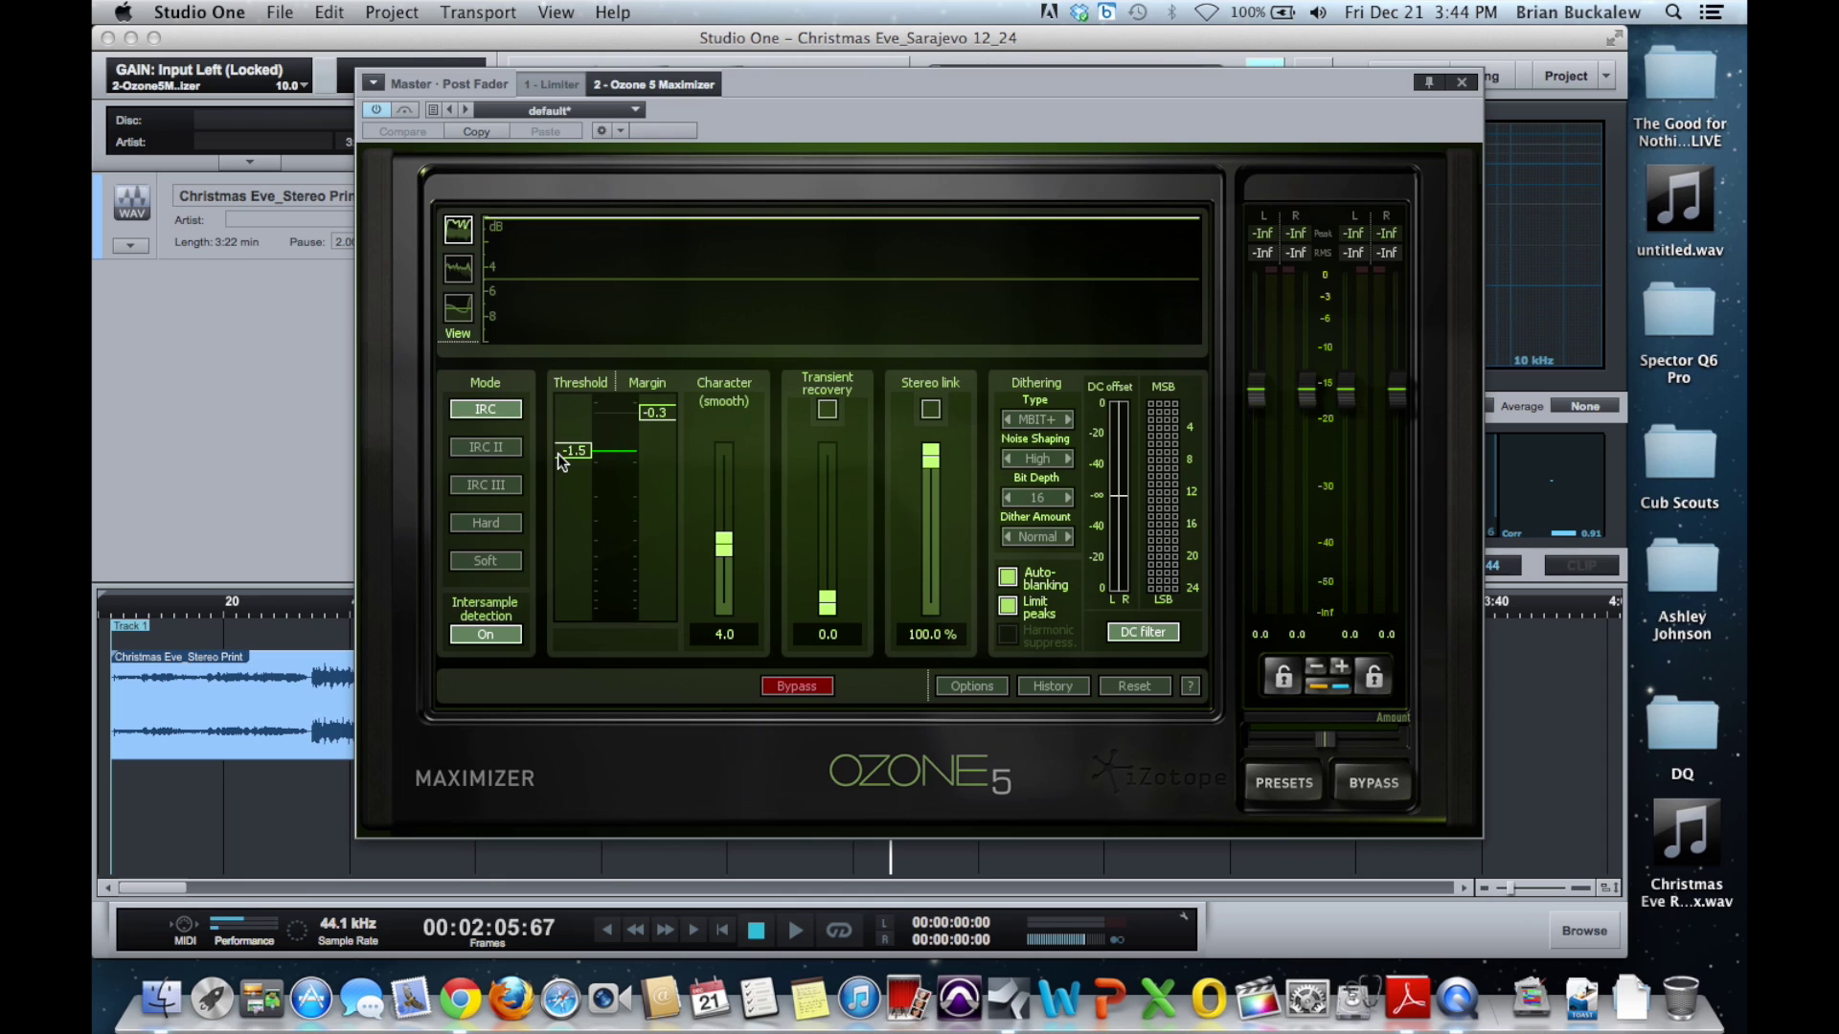
click(1462, 82)
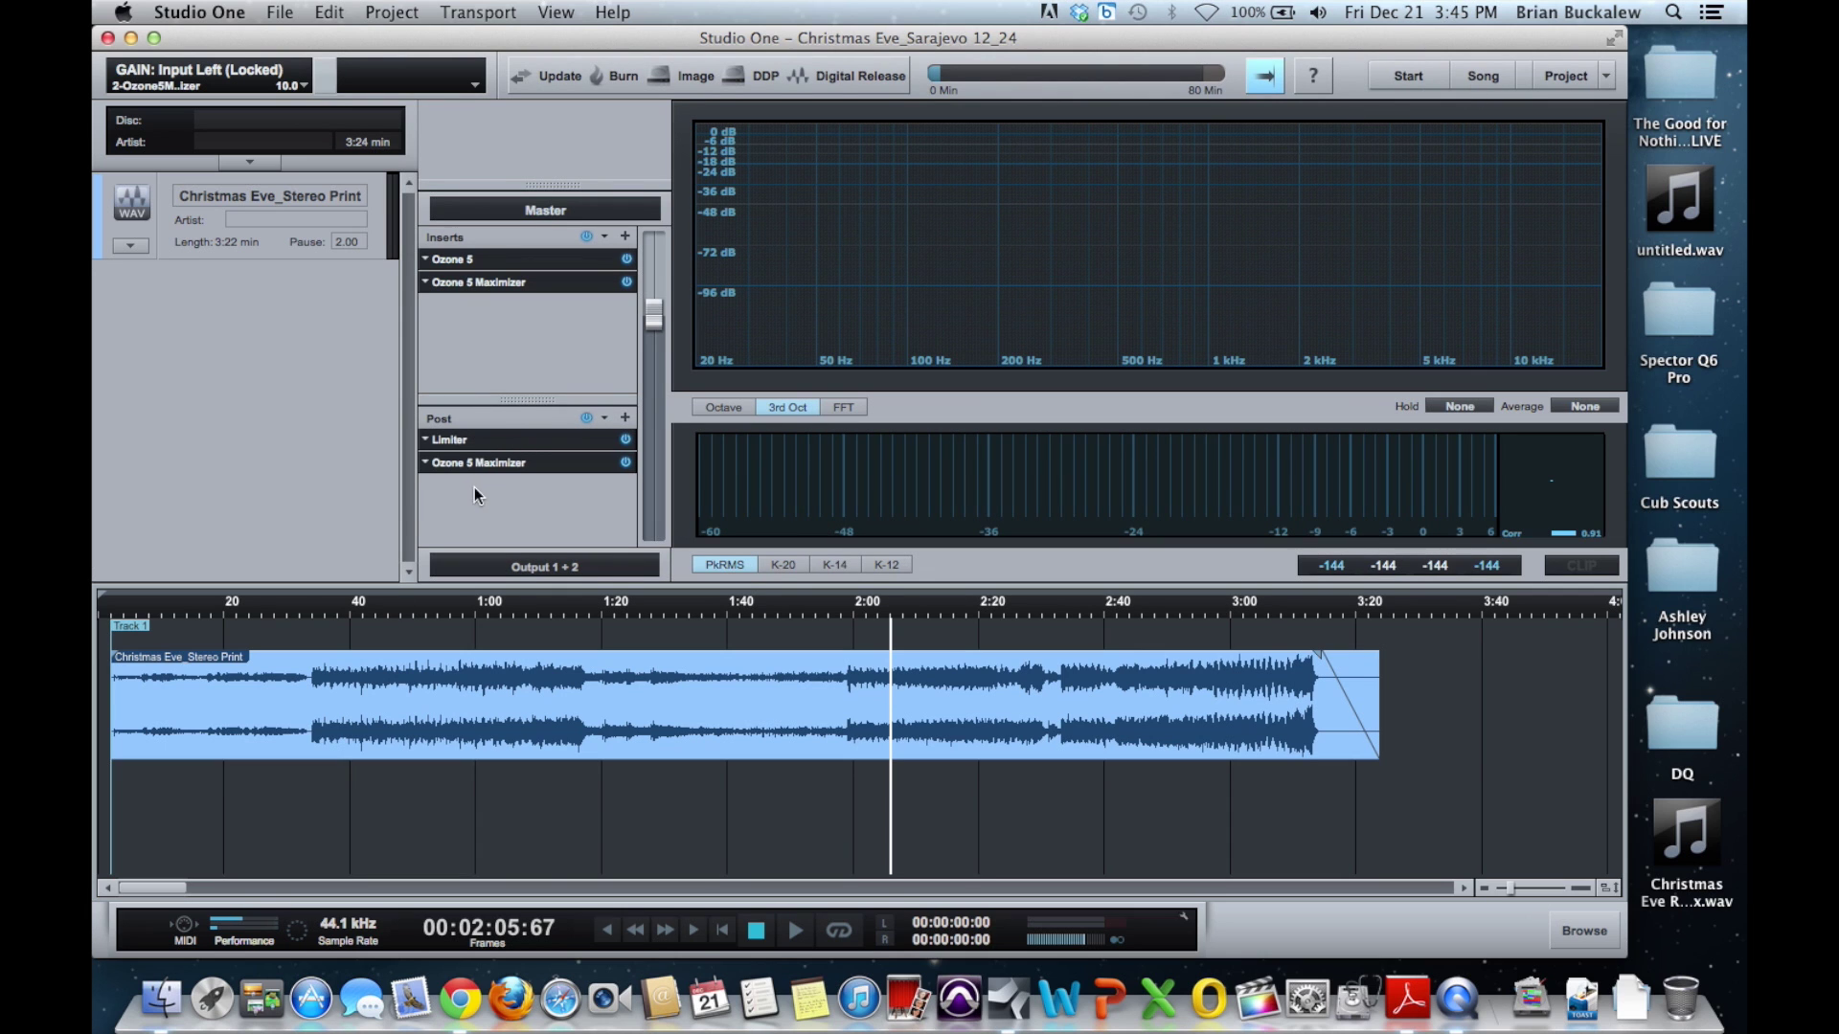
click(567, 465)
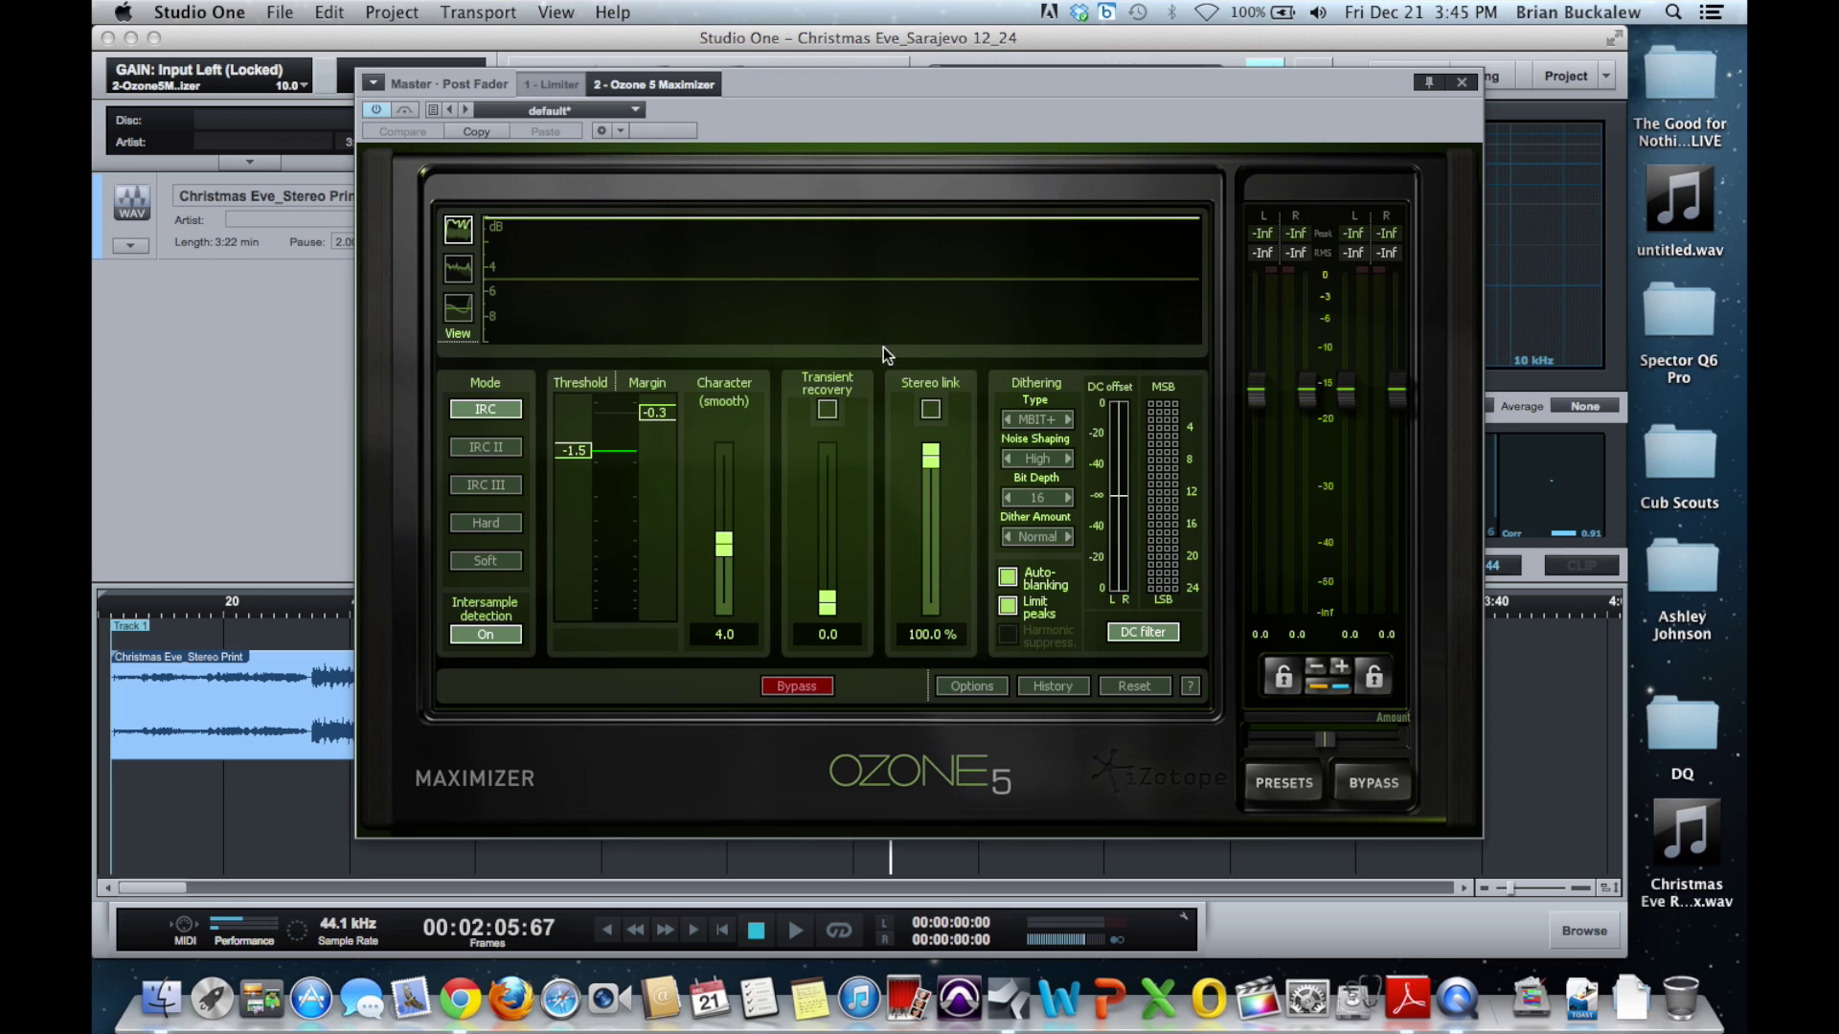
click(1467, 83)
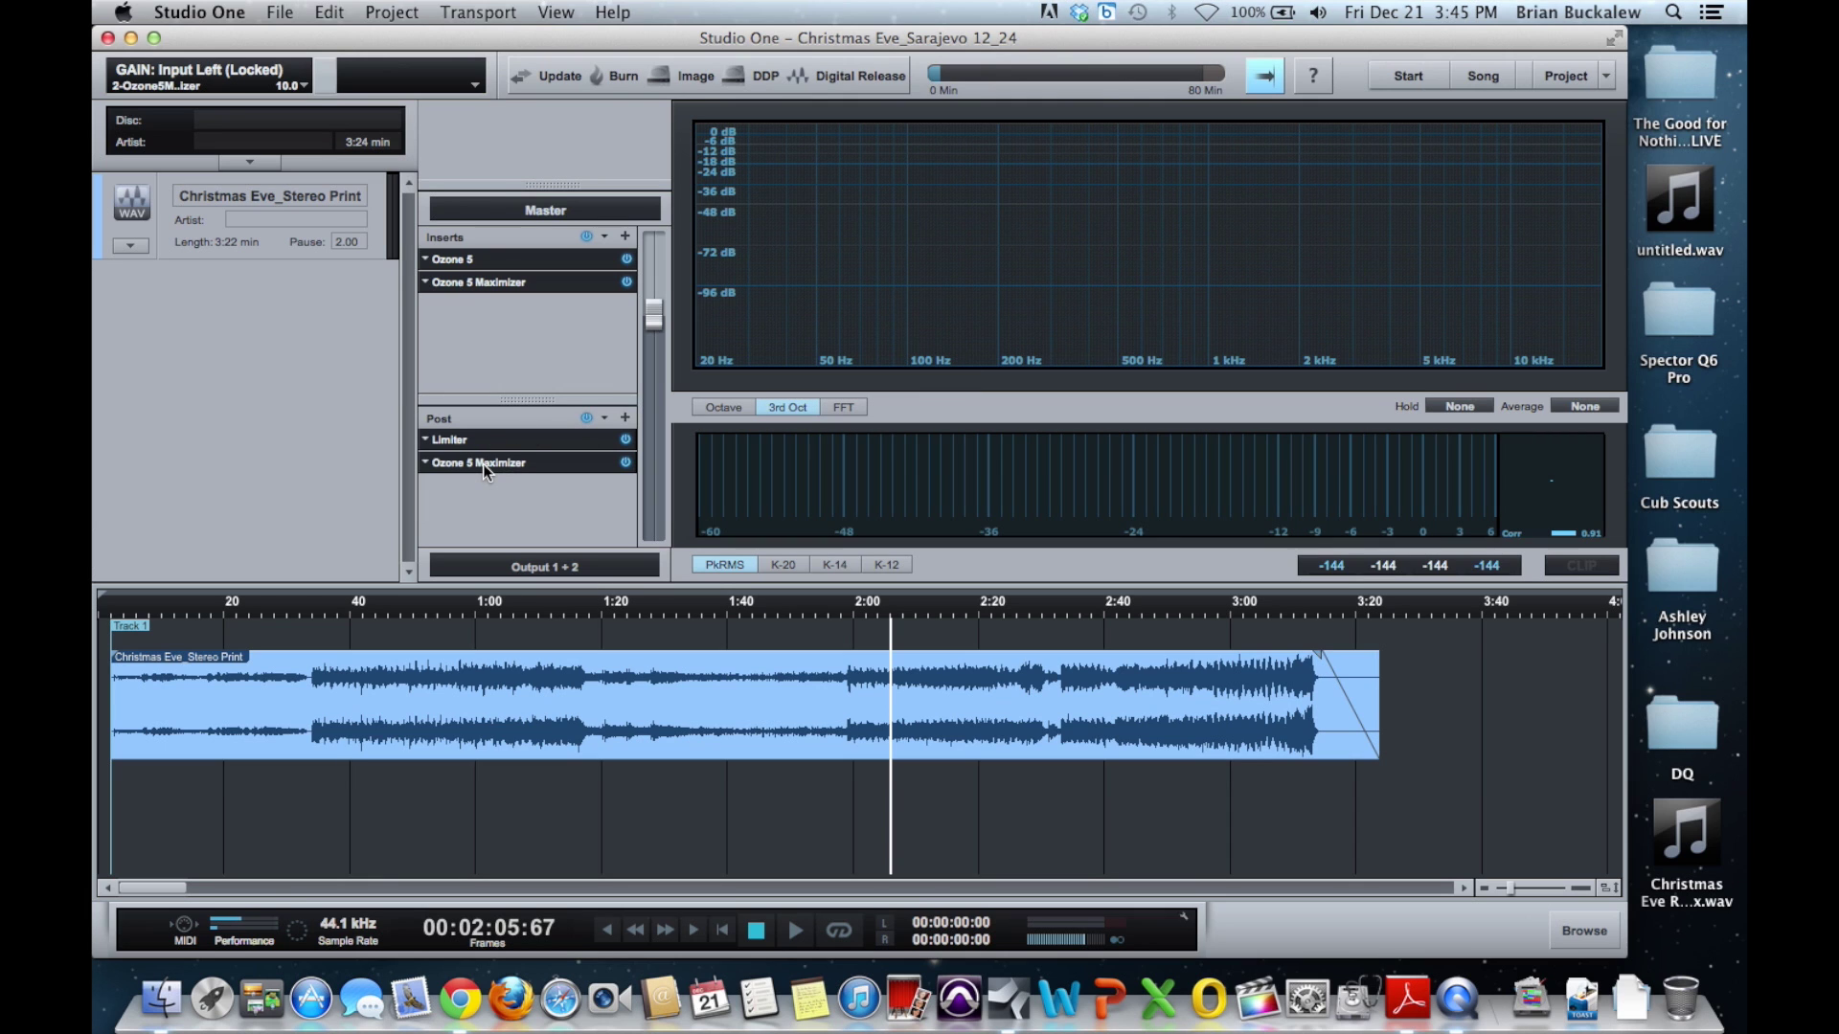
Open the master's Ozone 5 insert, dismiss its Preset Manager, review the Maximizer module and close the plug-in
double_click(500, 260)
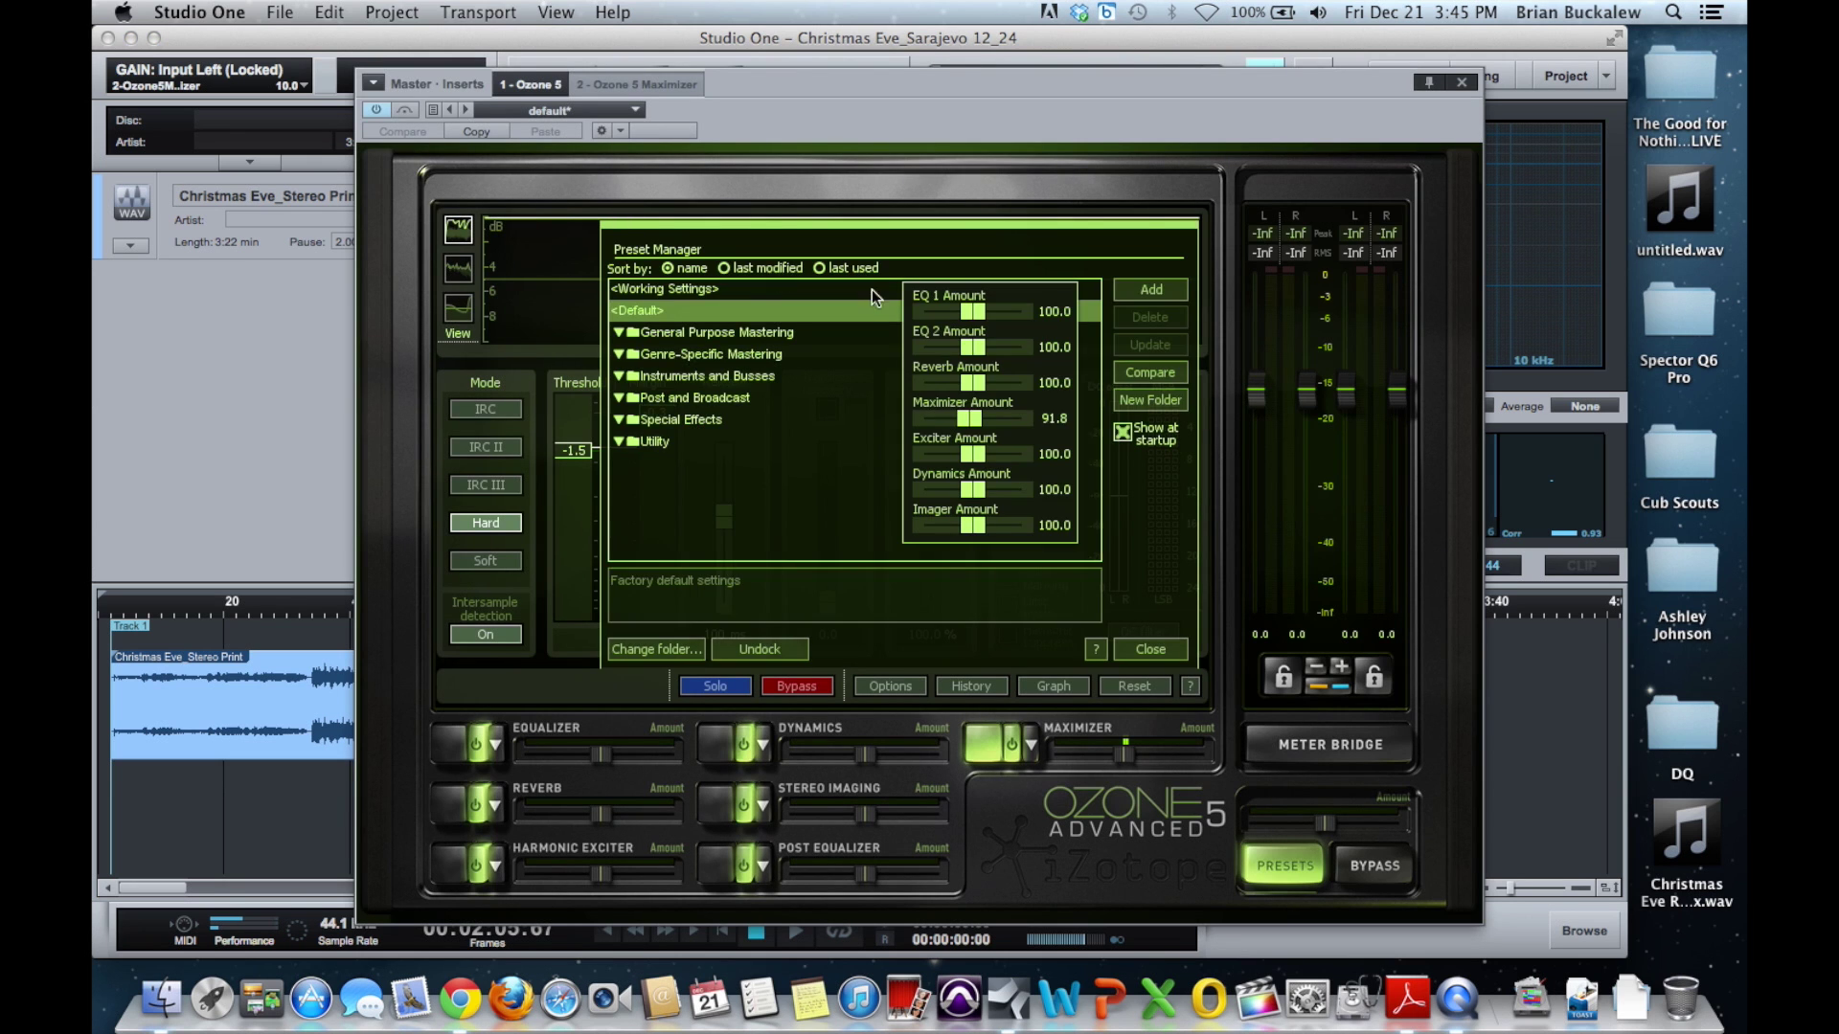
click(1149, 650)
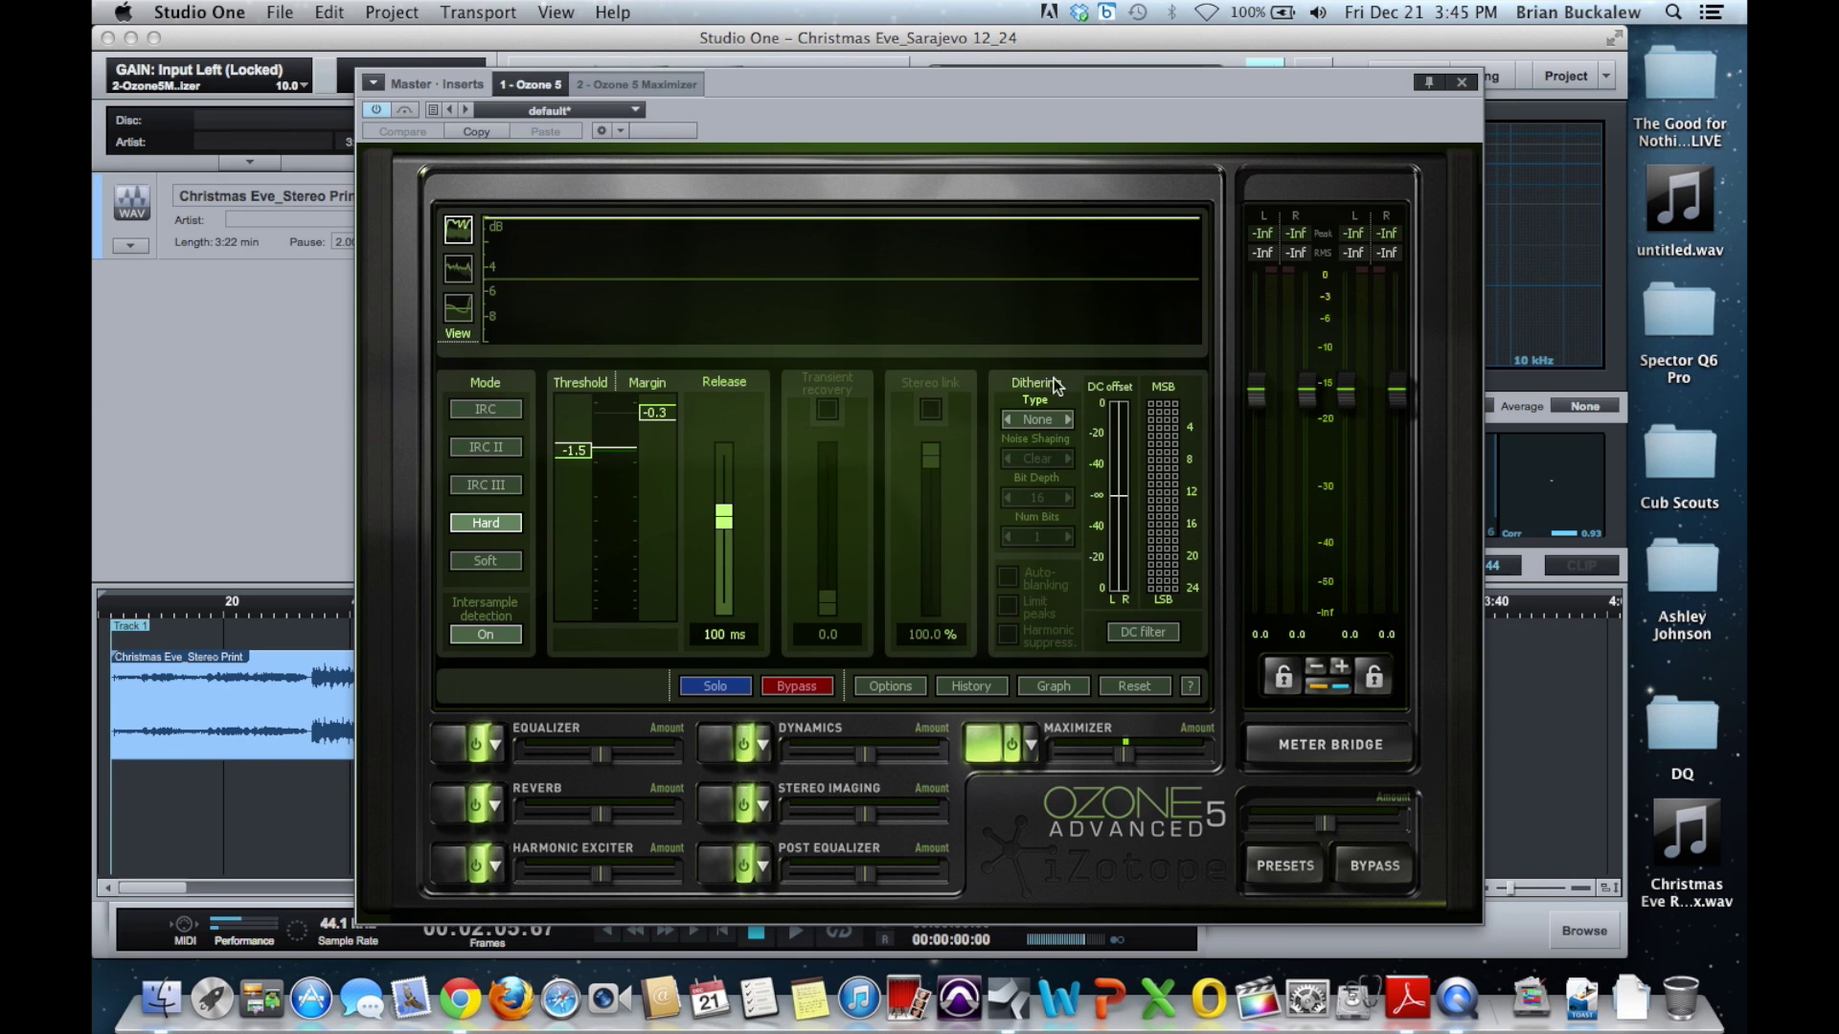
click(1461, 82)
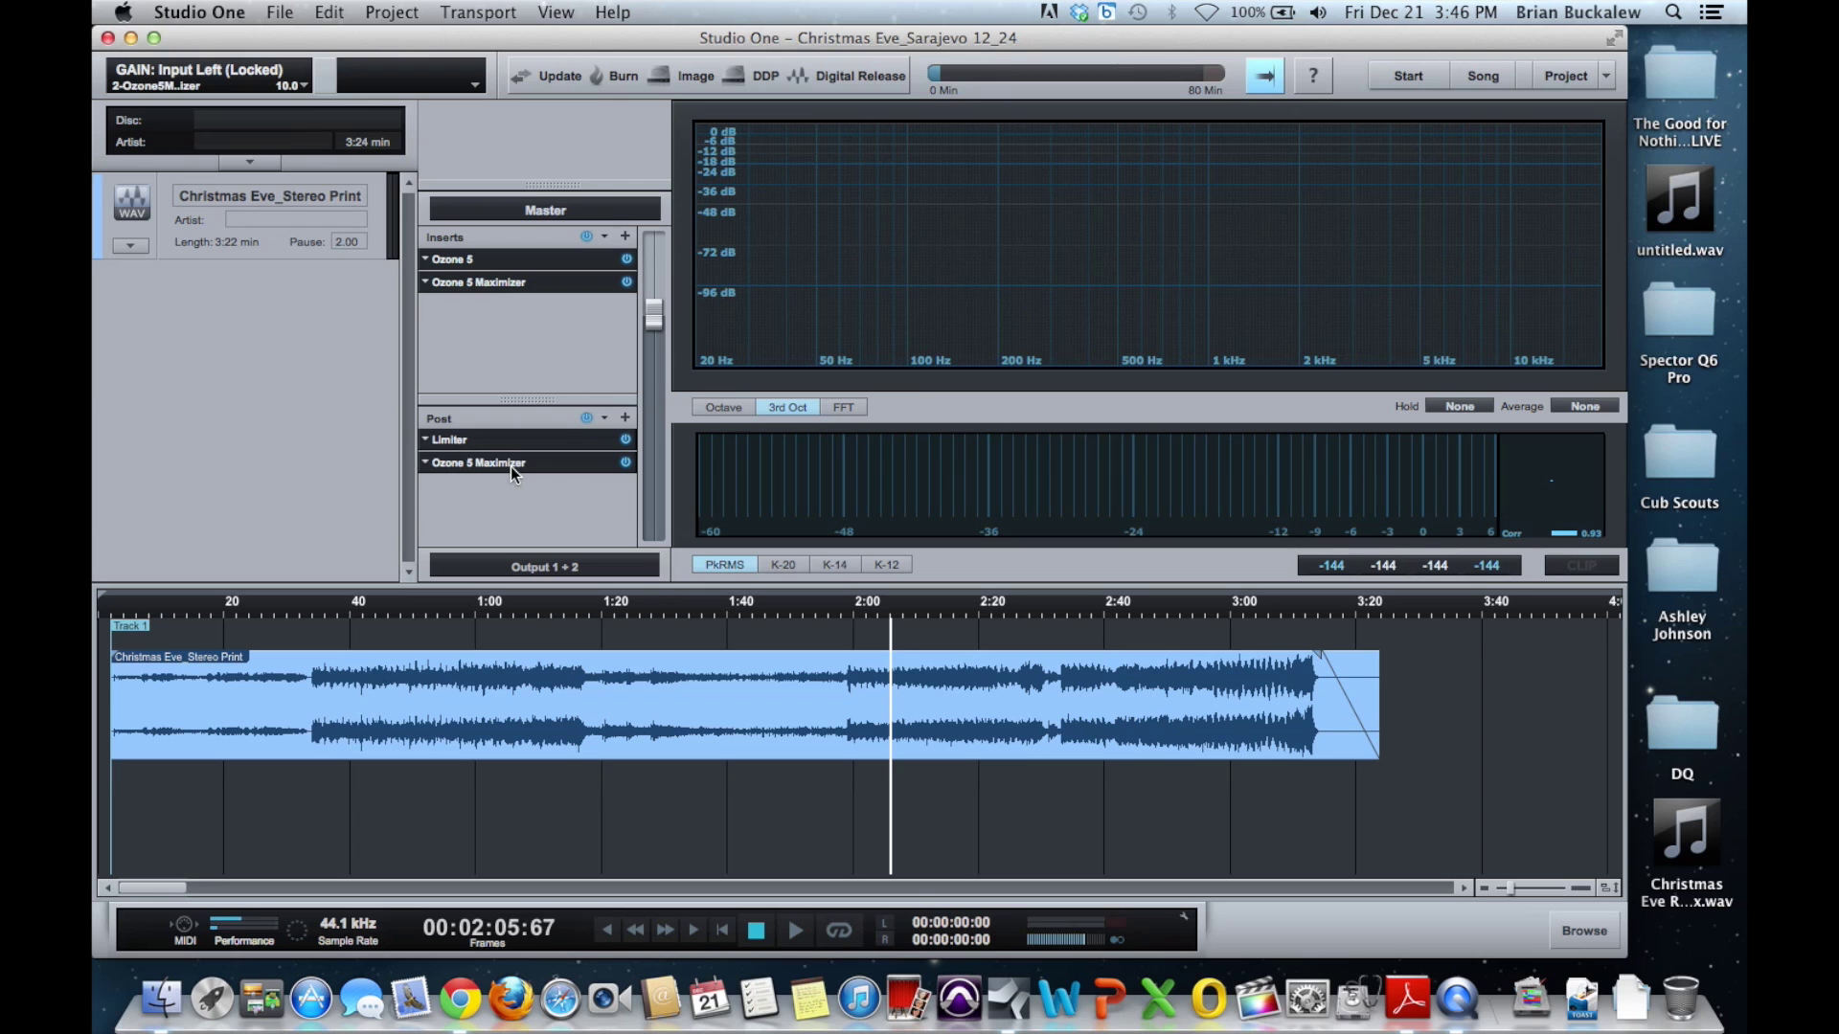
Play the Christmas Eve_Stereo Print track from the current position and raise the system volume by several increments
key(space)
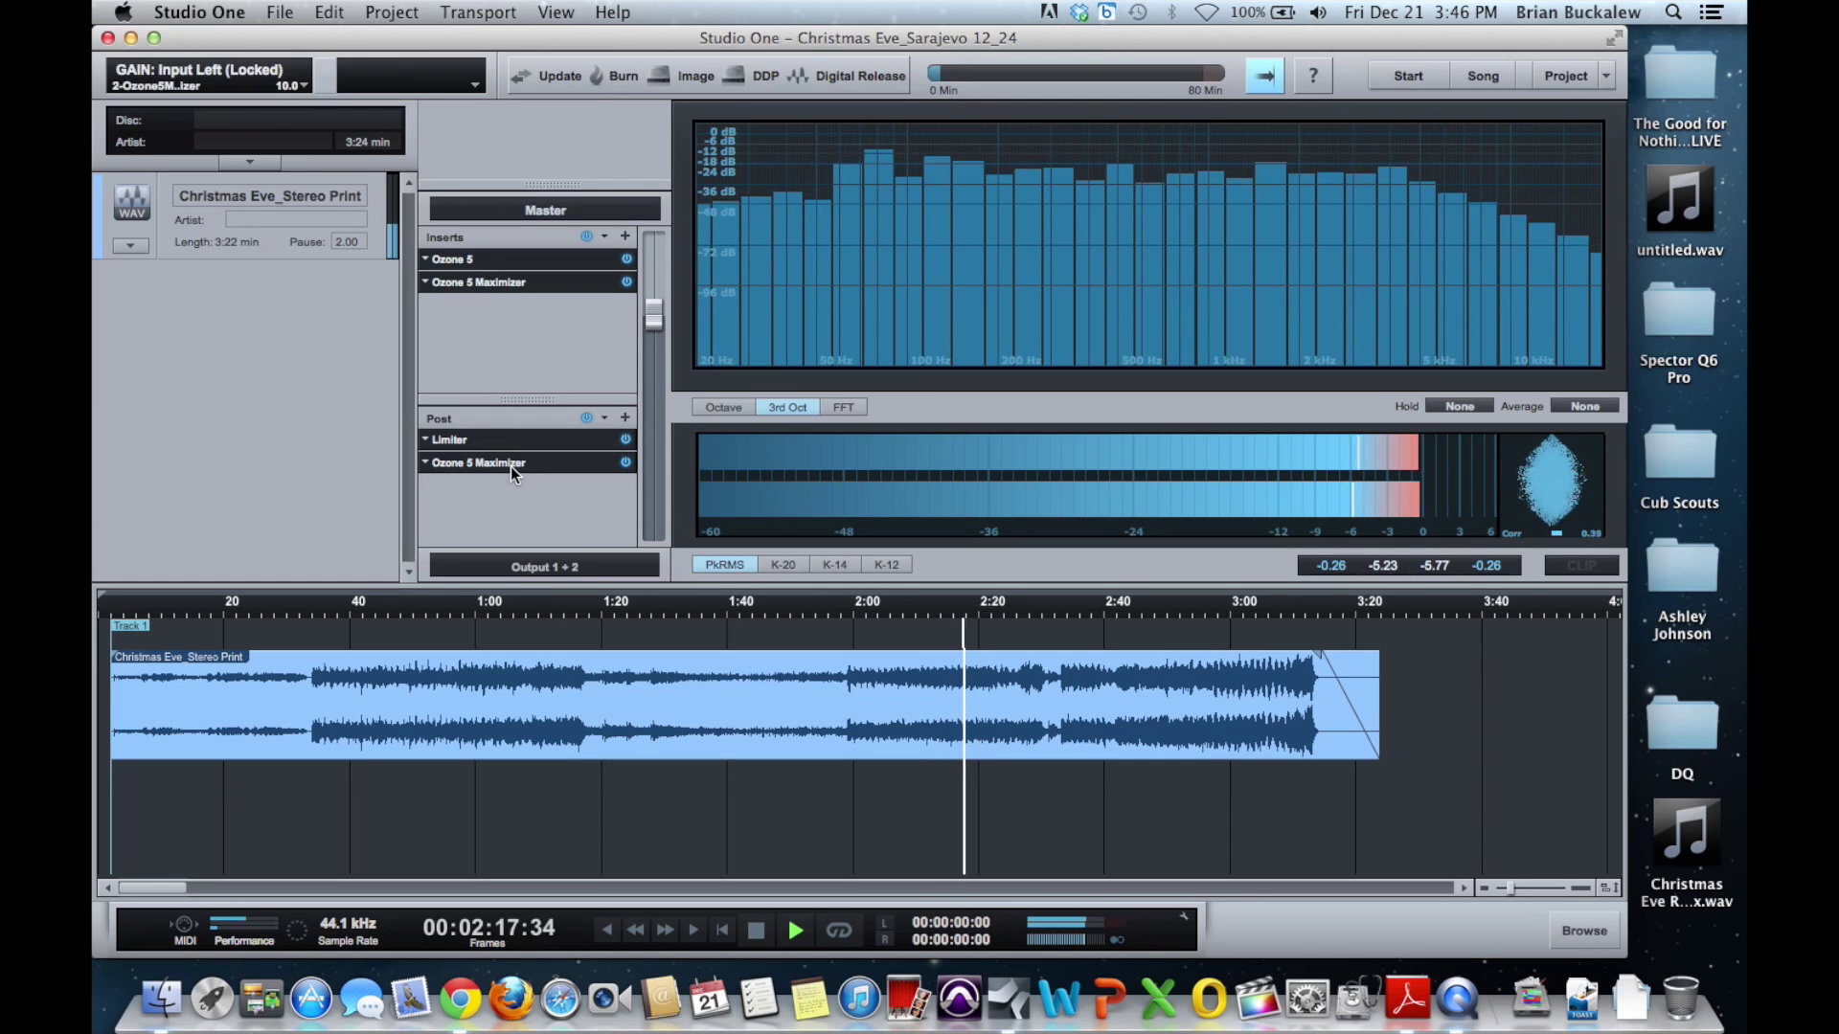
key(XF86AudioRaiseVolume)
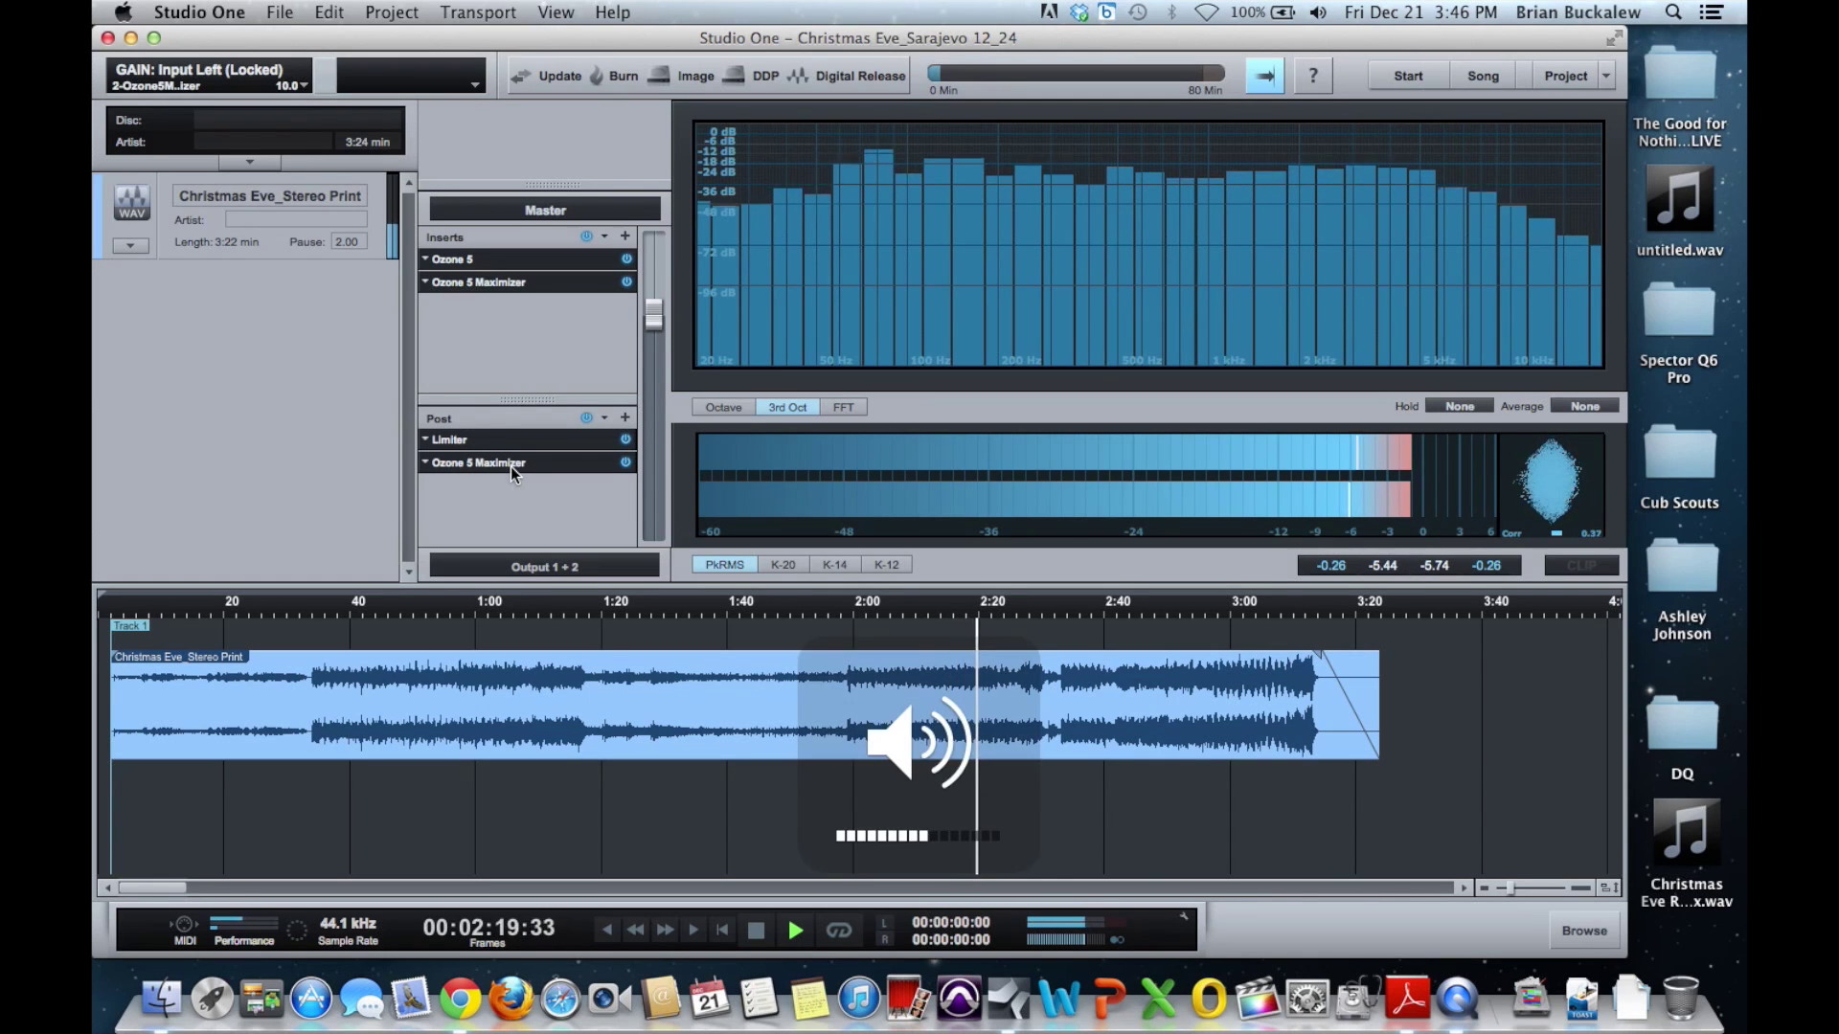
key(XF86AudioRaiseVolume)
key(XF86AudioRaiseVolume)
key(XF86AudioRaiseVolume)
key(XF86AudioRaiseVolume)
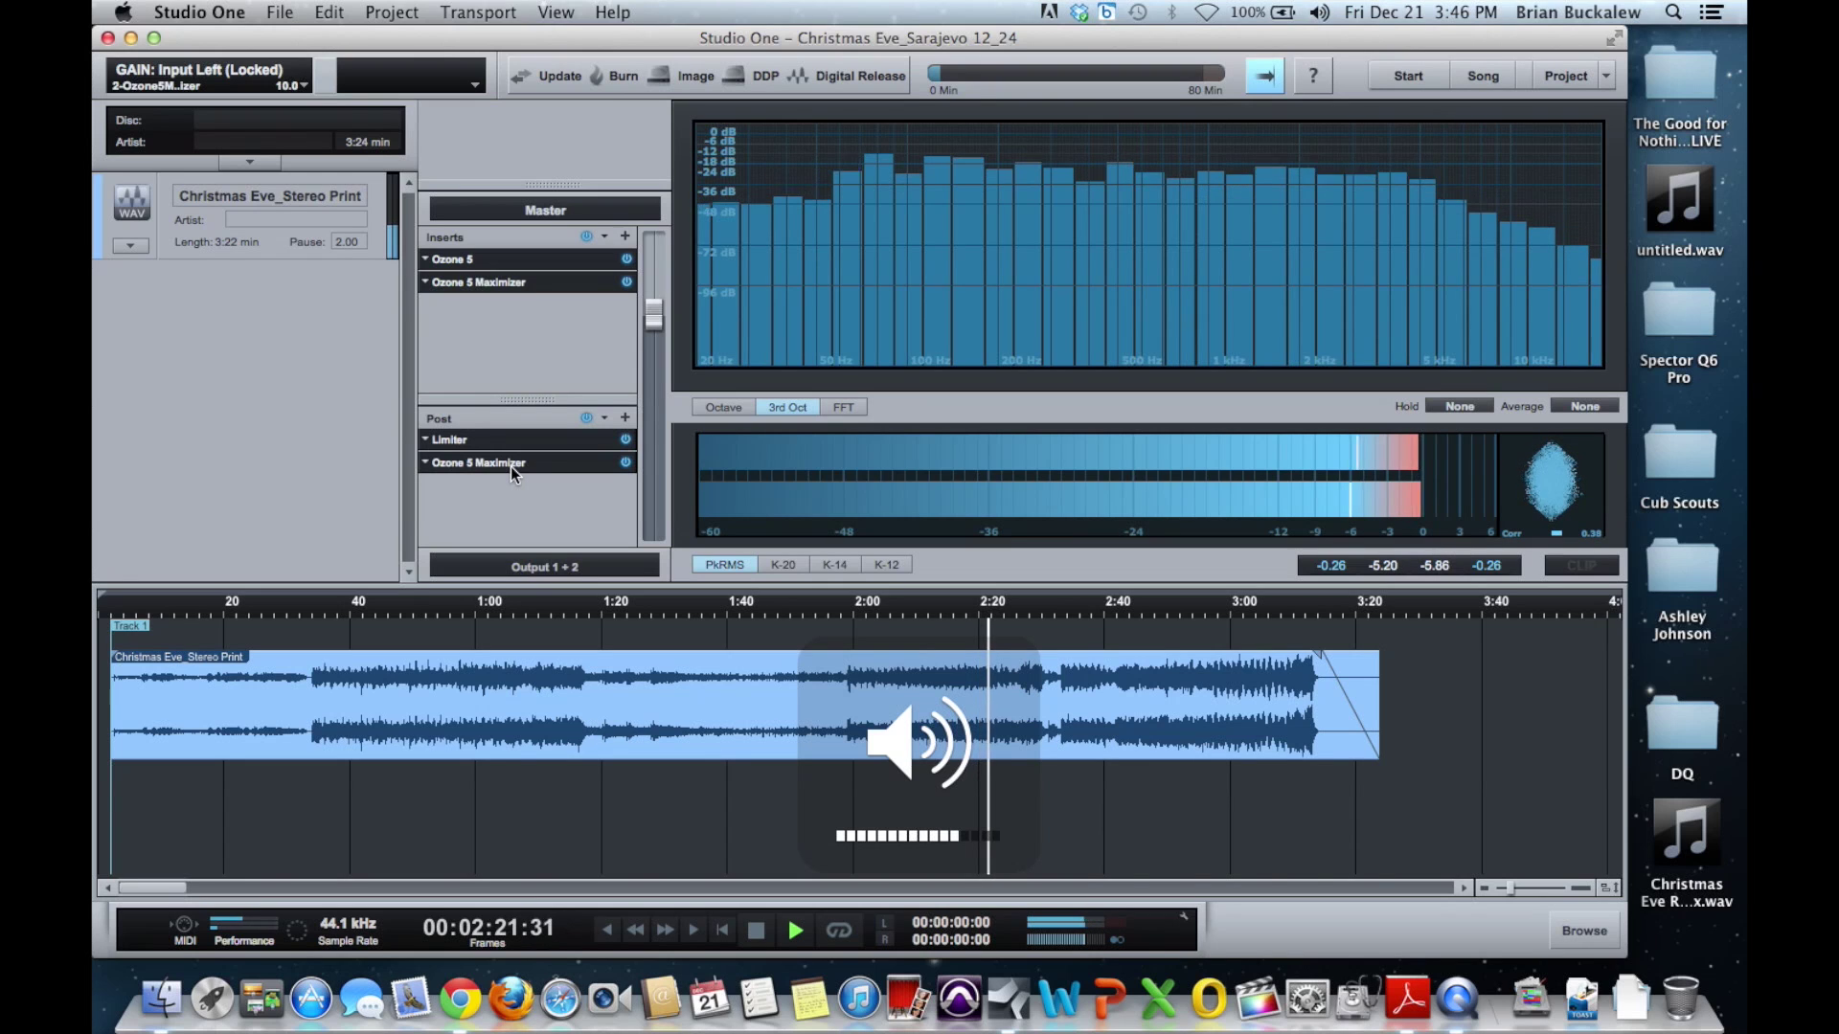